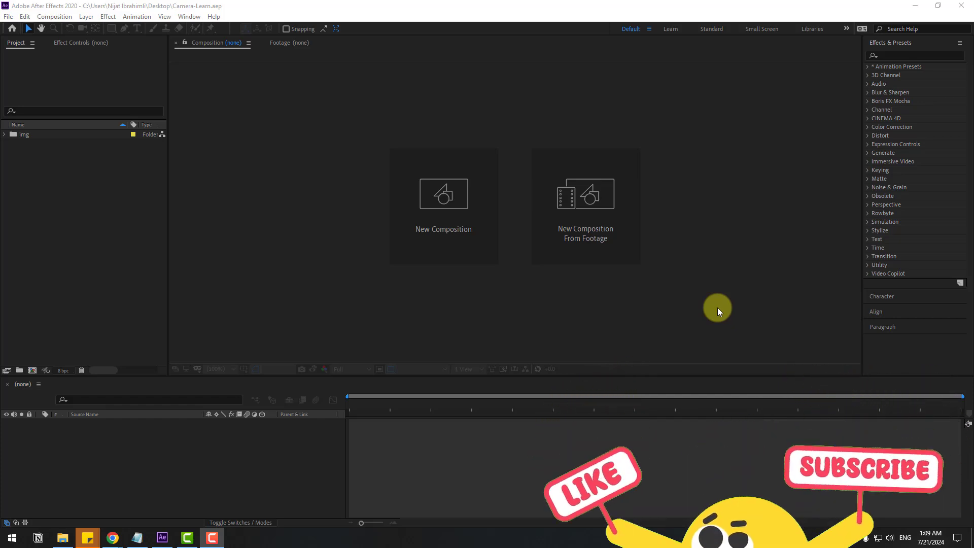
- Create a 1920×1080, 25 fps, 10-second composition named Camera and hide the transparency grid
click(50, 168)
right_click(76, 203)
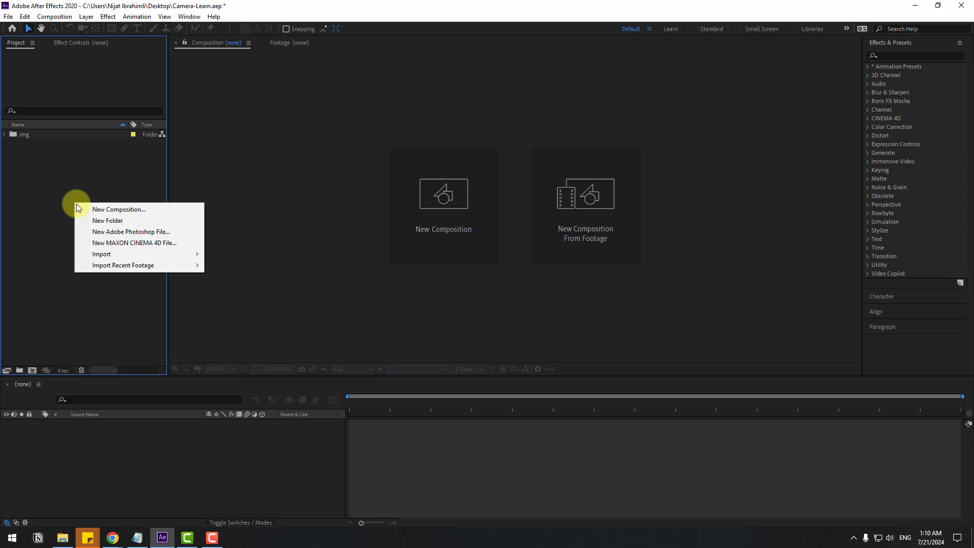
click(105, 209)
text(Cam)
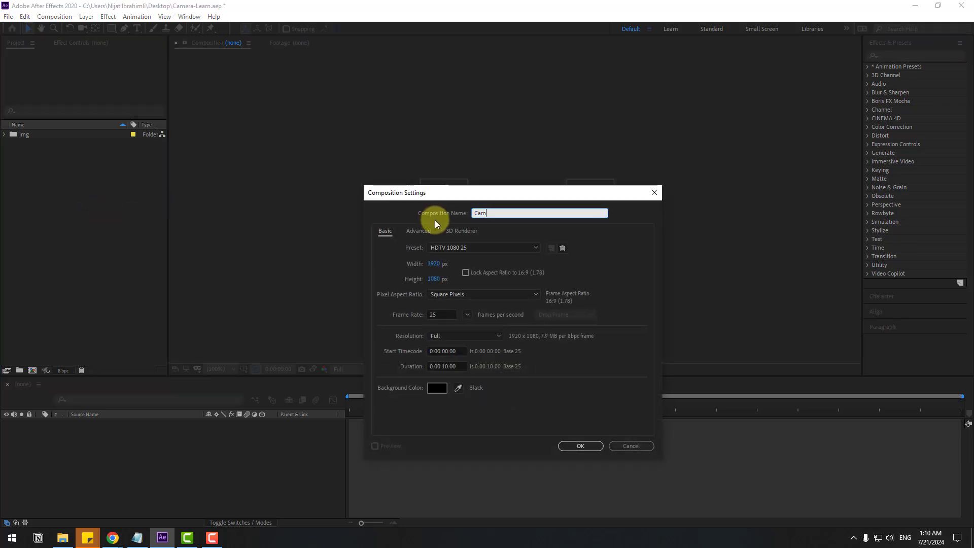
text(era)
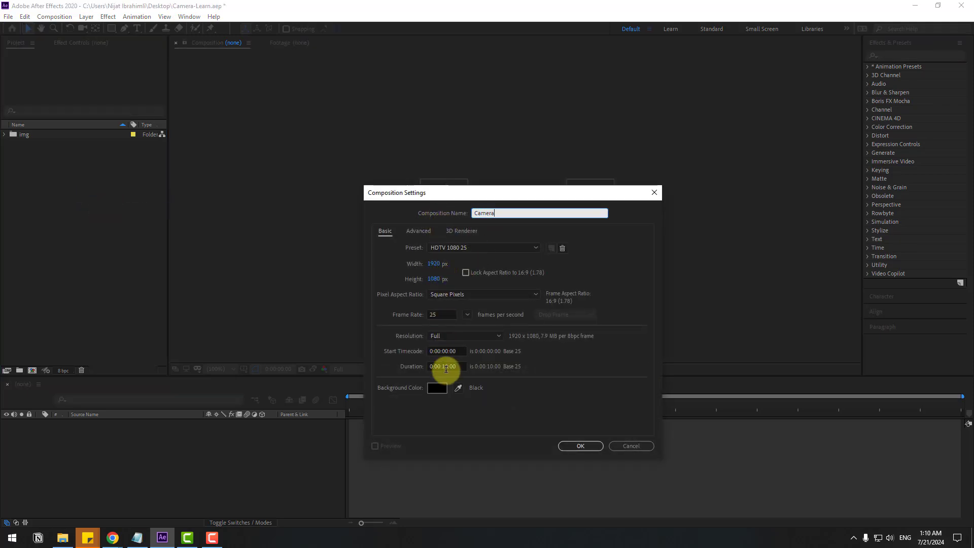
click(576, 445)
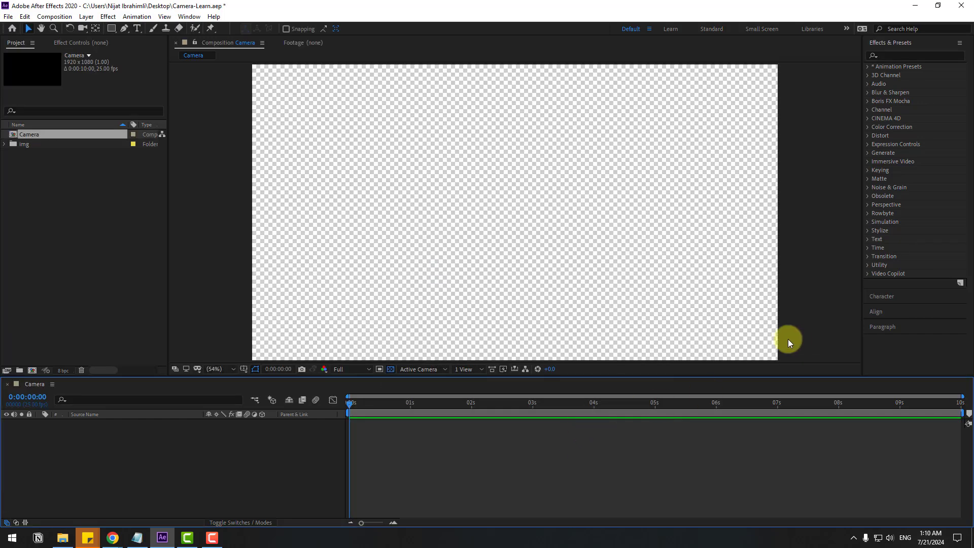
click(391, 370)
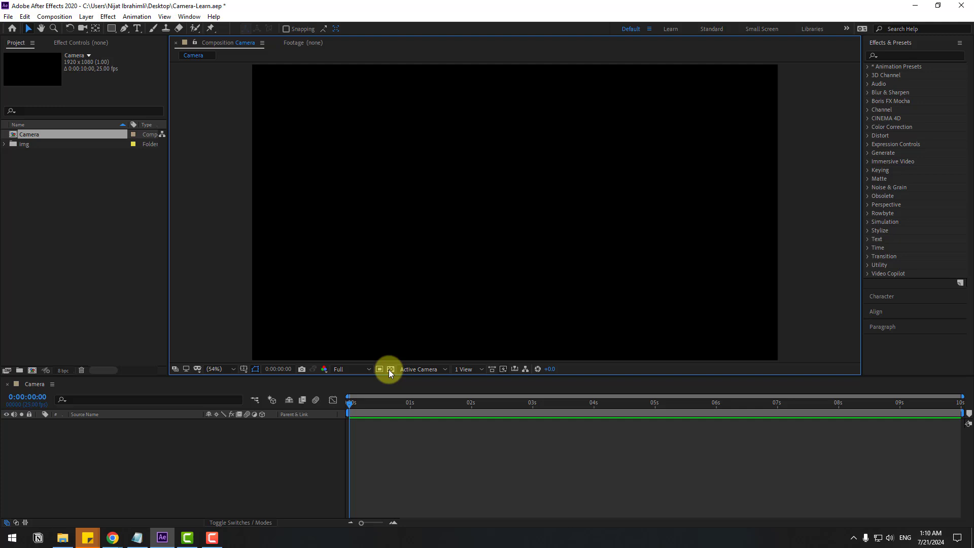
- Add a black 1920×1080 solid layer named BG to the Camera timeline
right_click(122, 441)
mouse_move(175, 332)
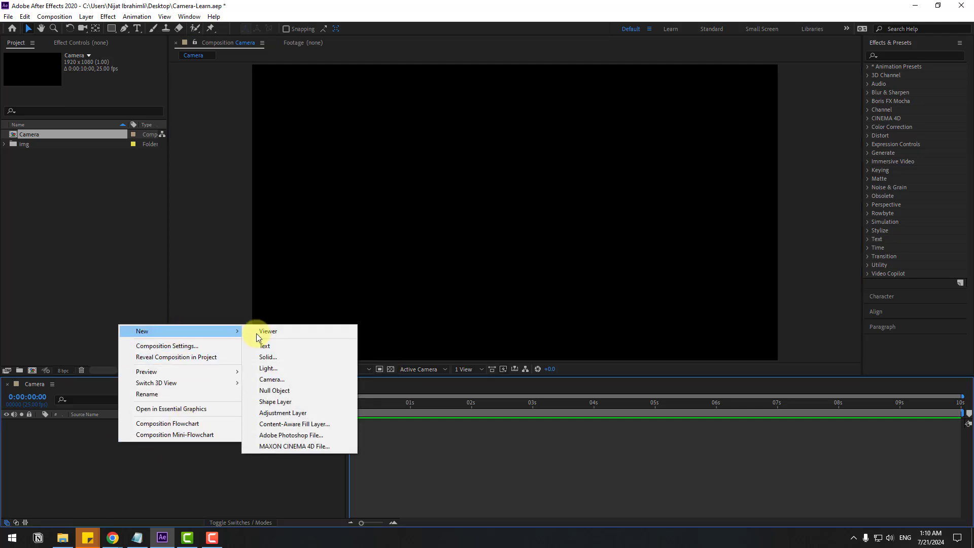
click(263, 359)
text(BG)
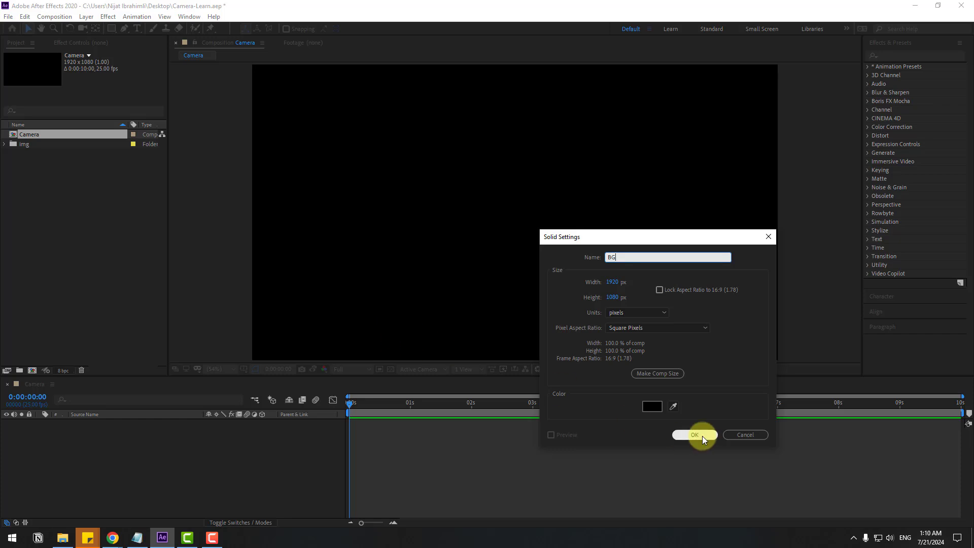
click(701, 435)
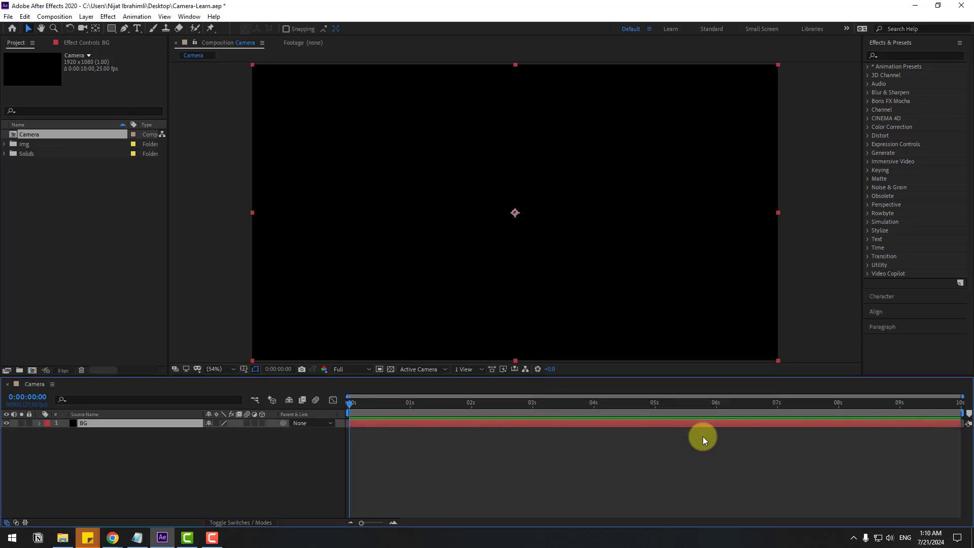
- Apply the Generate > Grid effect to the BG layer
click(897, 56)
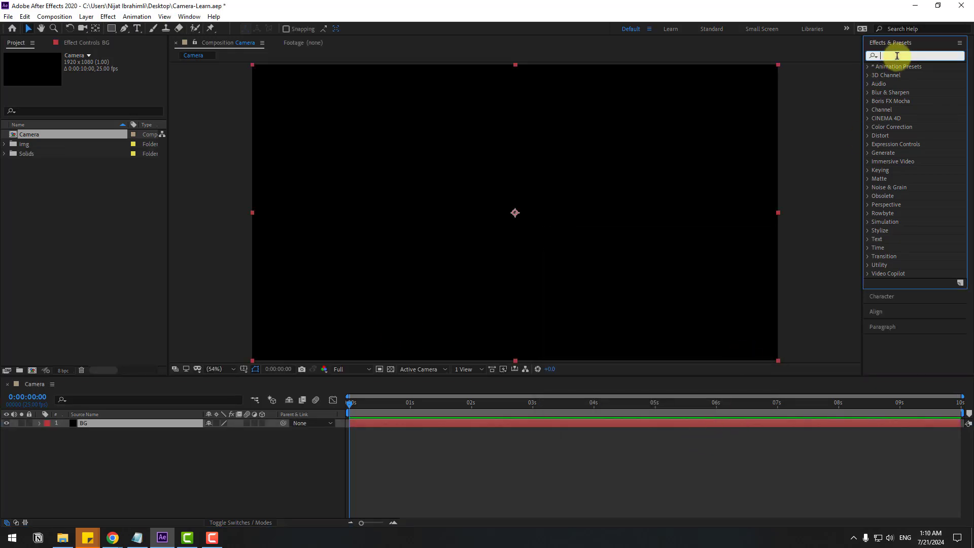
text(grid)
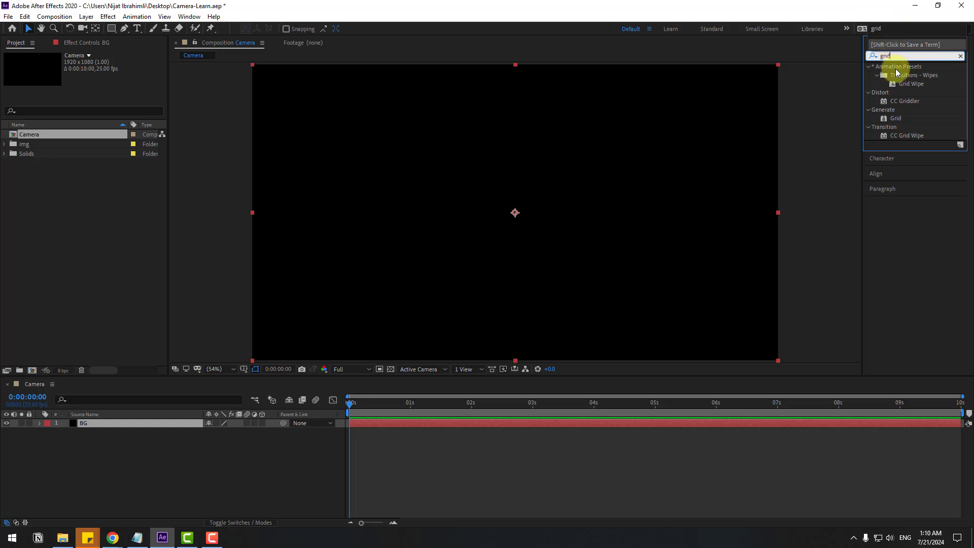
drag(896, 118, 85, 422)
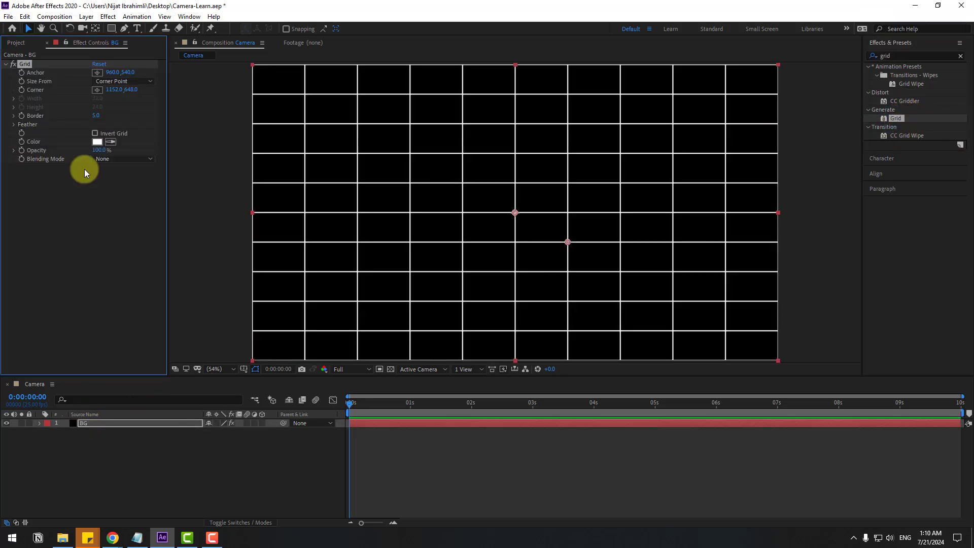
- Set the Grid's Size From to Width Slider with a width of 69.1
click(98, 82)
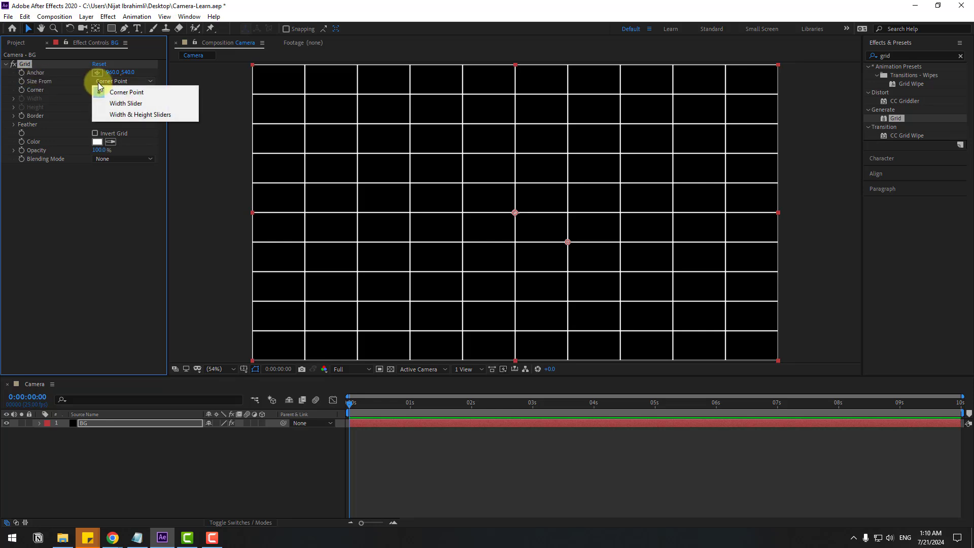
click(109, 104)
drag(47, 115, 68, 114)
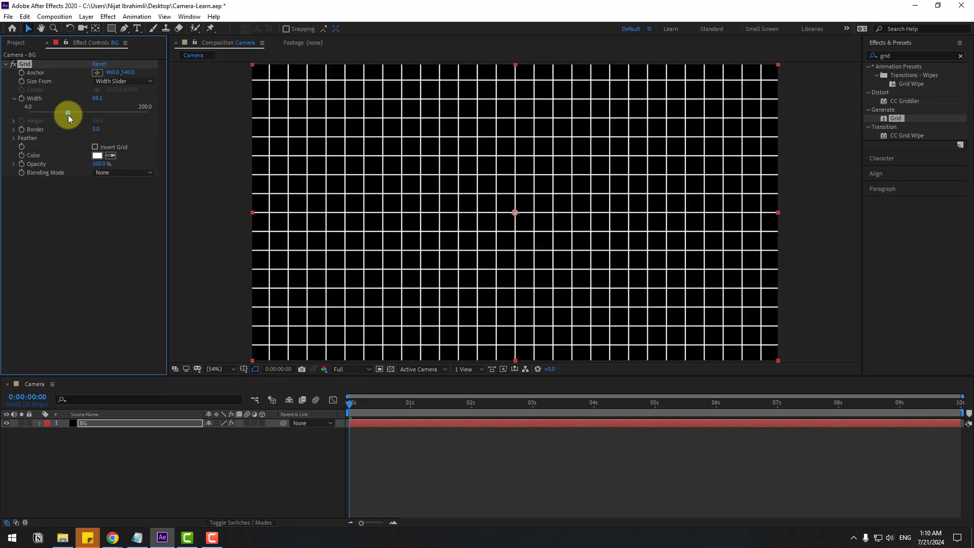
click(83, 424)
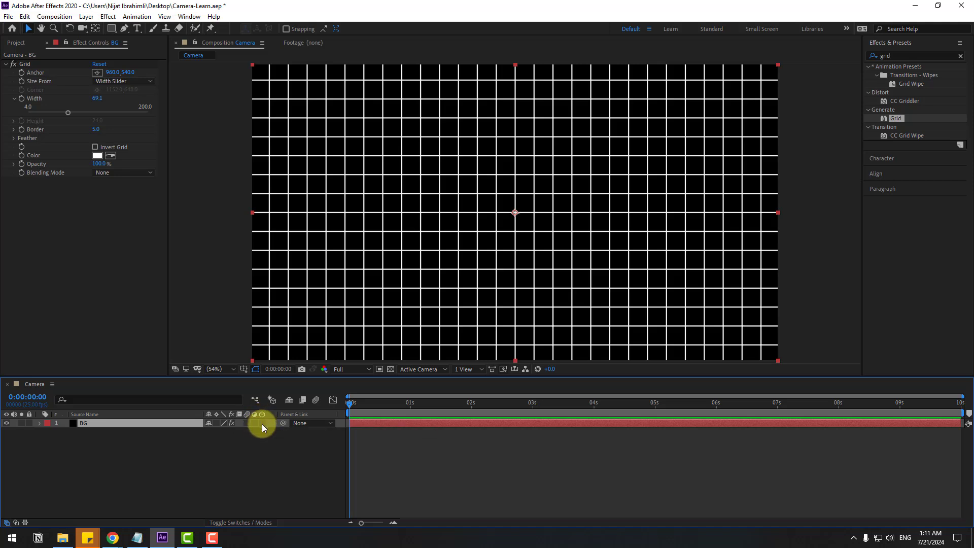
- Make BG a 3D layer and tilt it to about −81° X Rotation
click(261, 424)
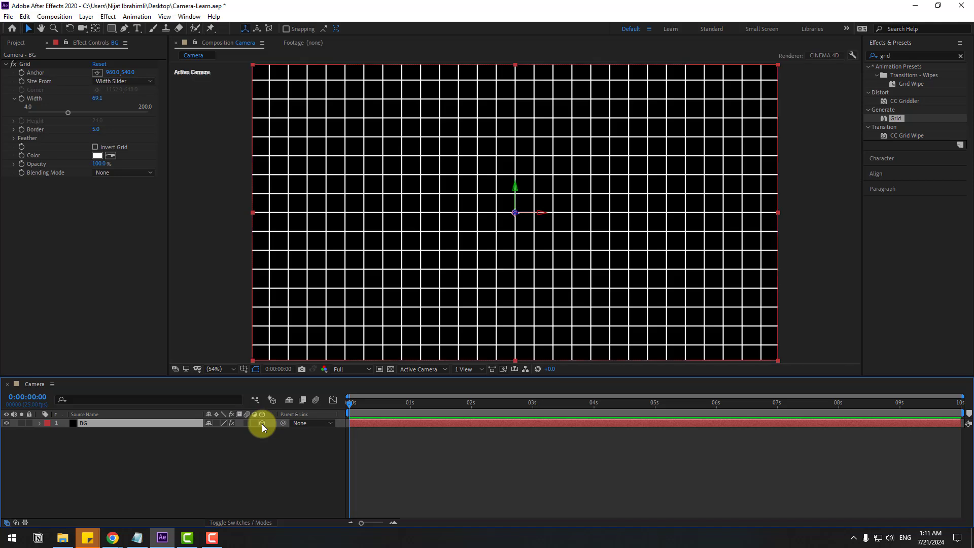
key(r)
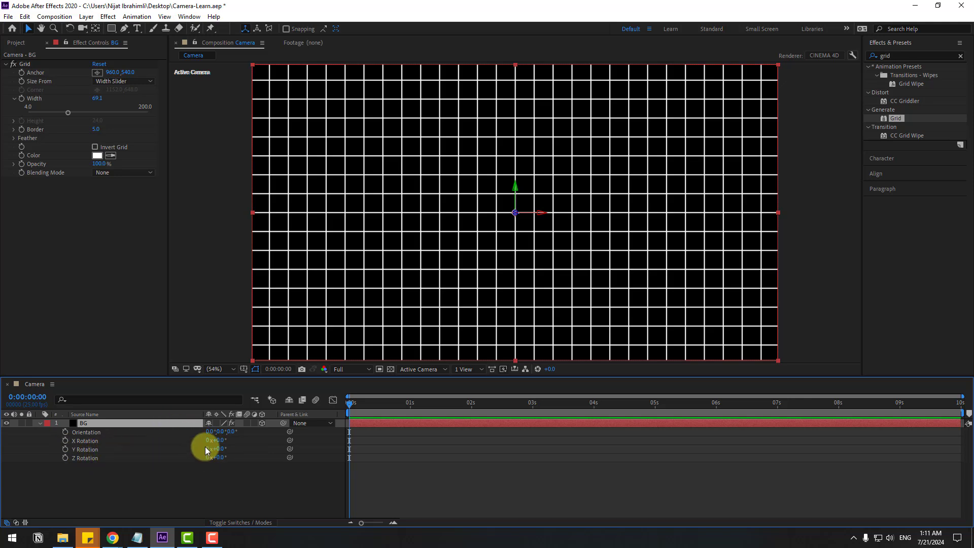
drag(217, 440, 181, 442)
click(357, 369)
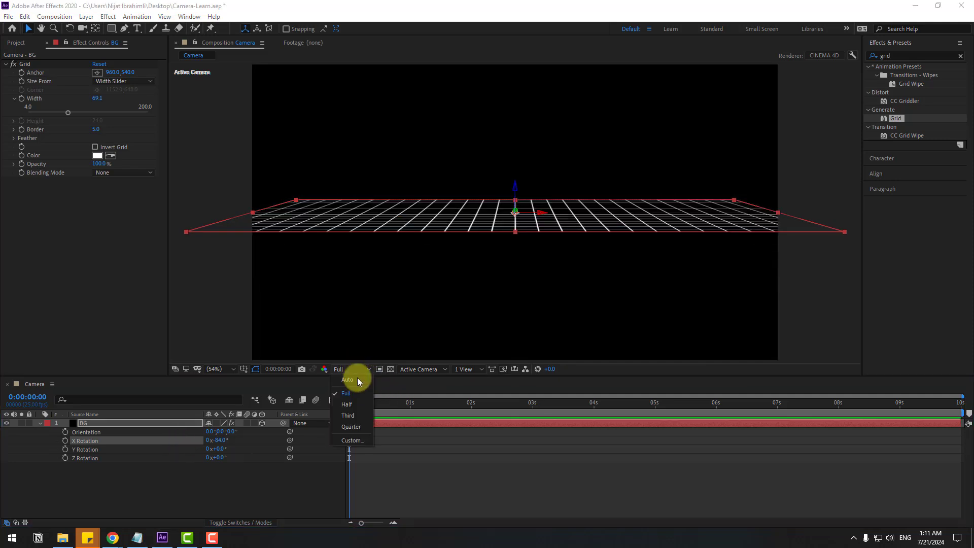
click(343, 426)
drag(225, 445, 224, 443)
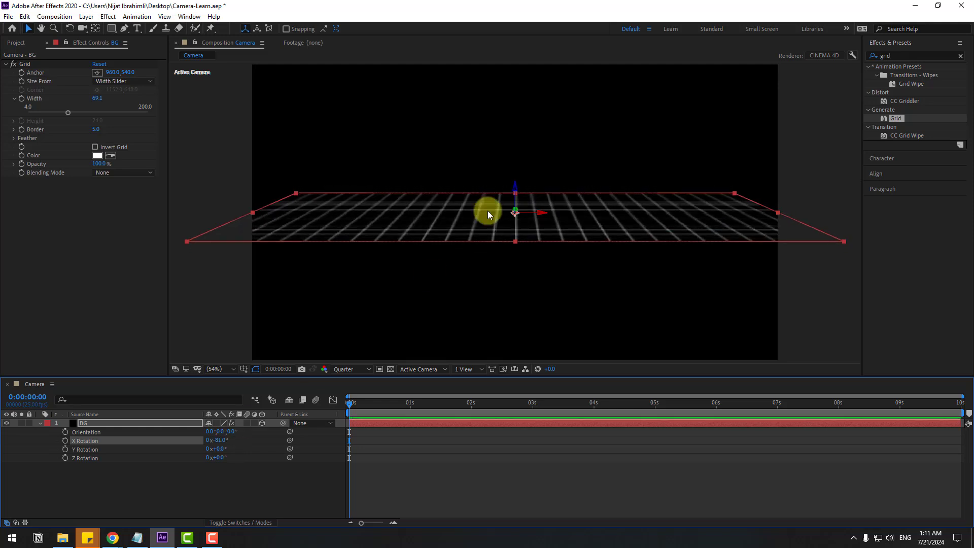
- Lower the grid plane toward the frame bottom and restore Full preview resolution
drag(515, 186, 512, 293)
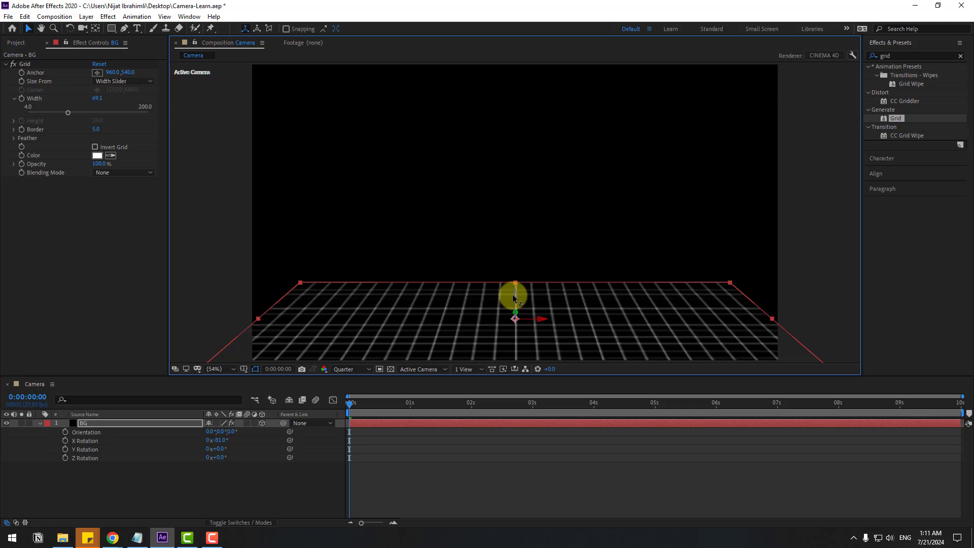
click(205, 430)
click(345, 369)
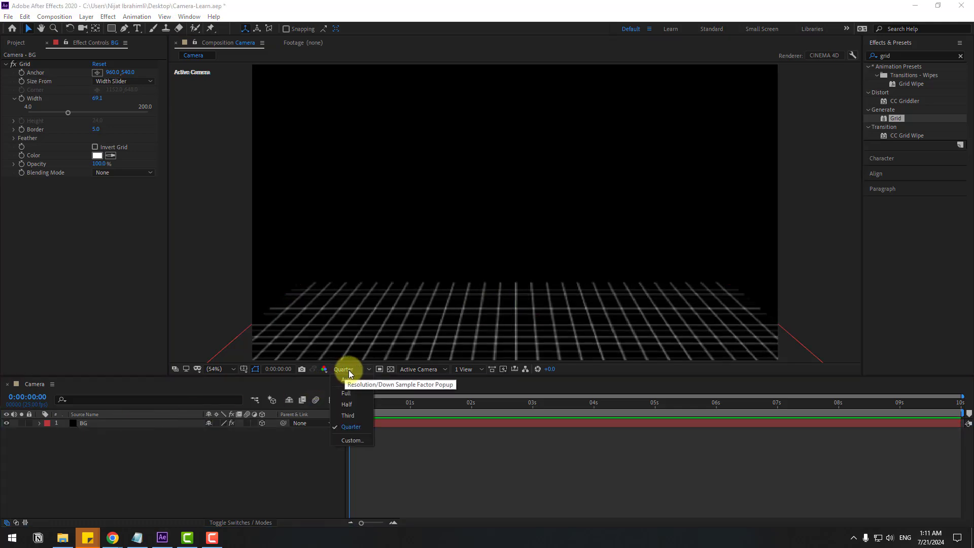
click(349, 394)
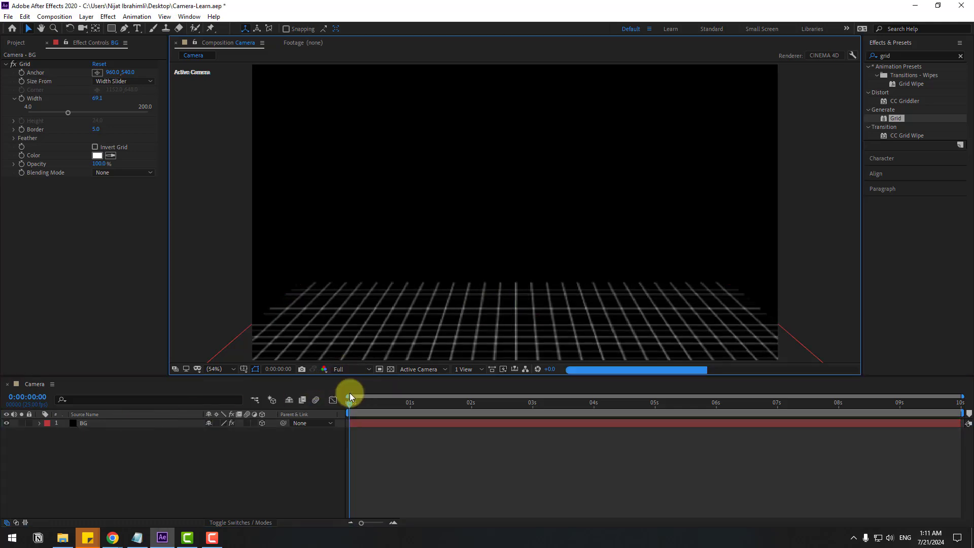
- Add a Two-Node Camera 1 using the 50mm preset and select it
right_click(134, 463)
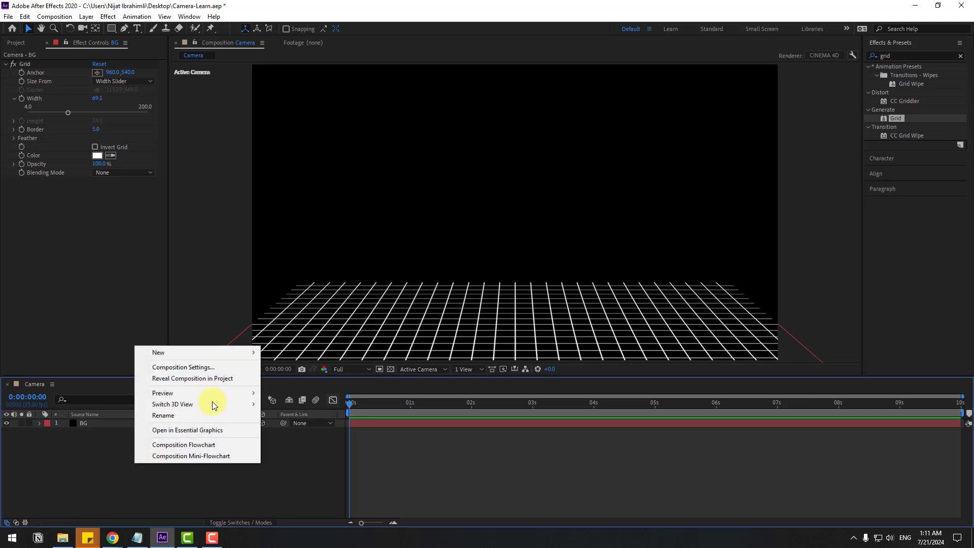
mouse_move(206, 356)
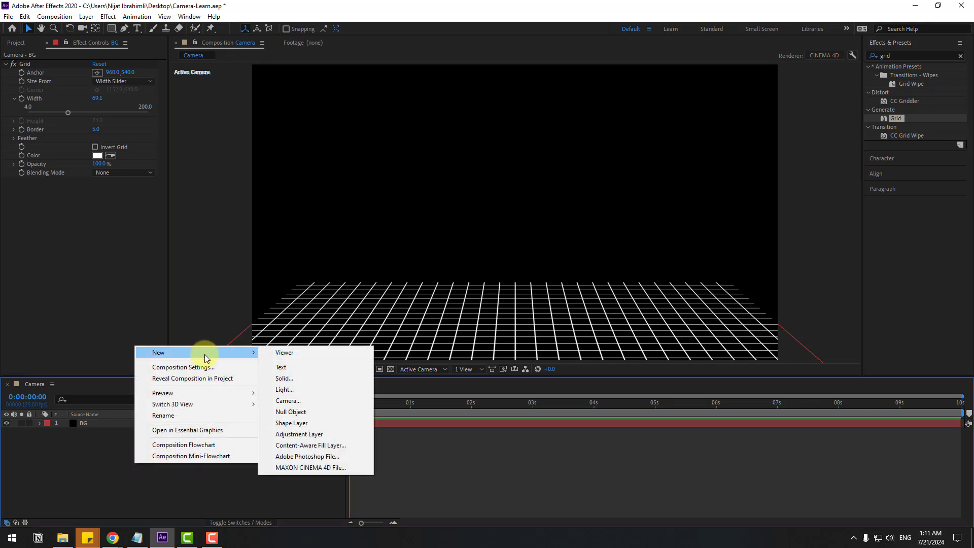
click(287, 400)
click(415, 124)
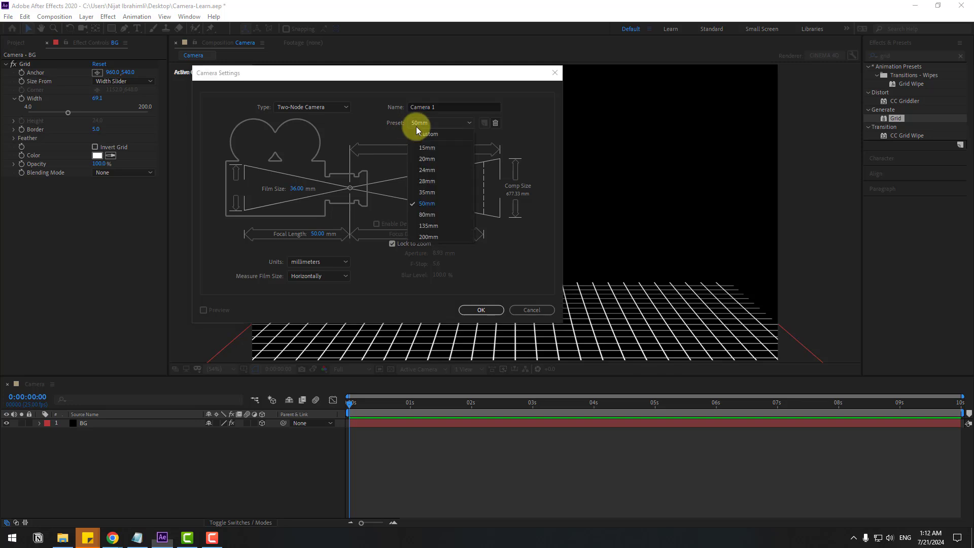
click(422, 204)
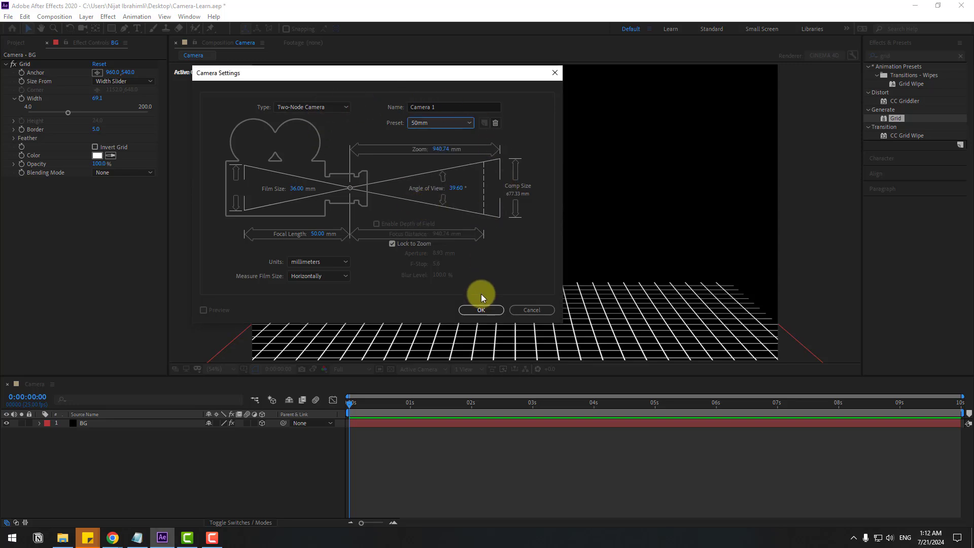
click(480, 310)
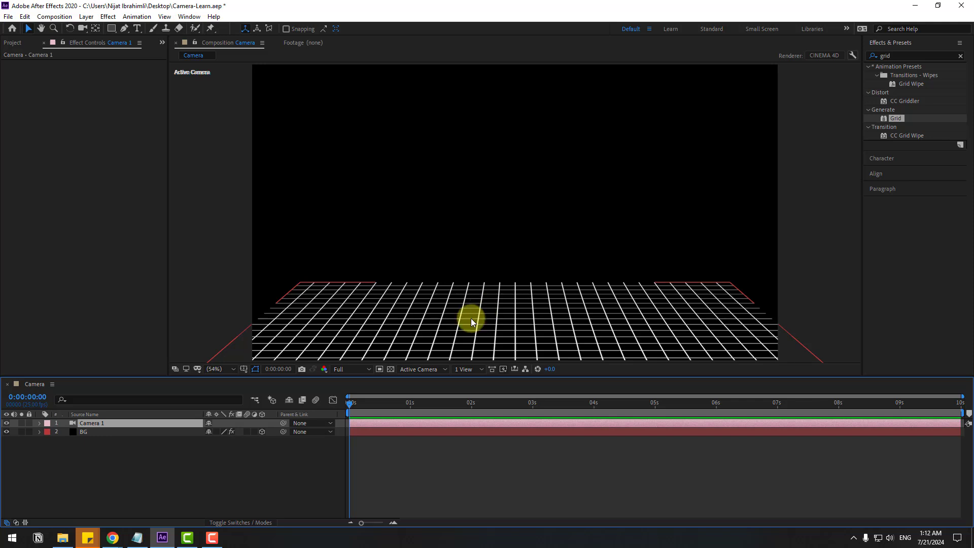
click(88, 423)
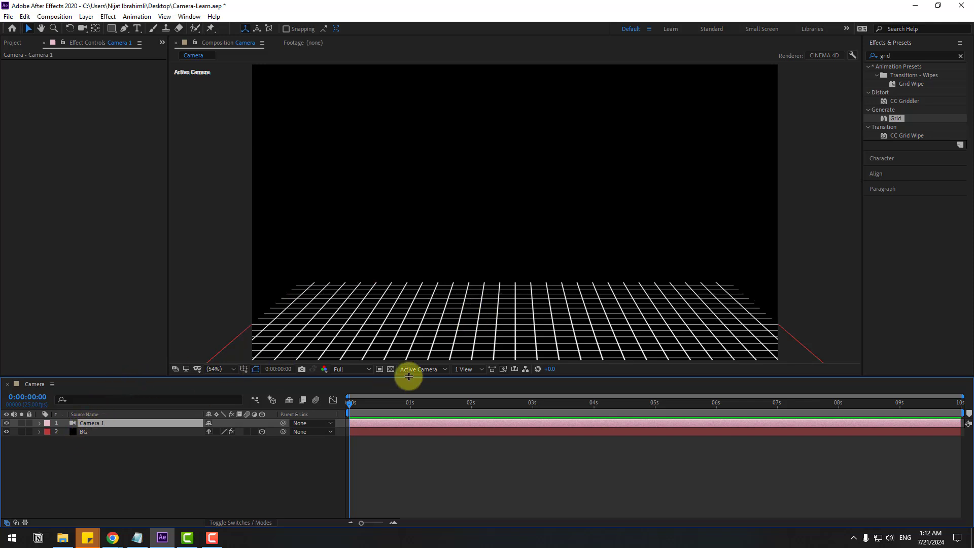
- View Camera 1 from Custom View 1, zooming out and nudging it along its depth axis
click(424, 369)
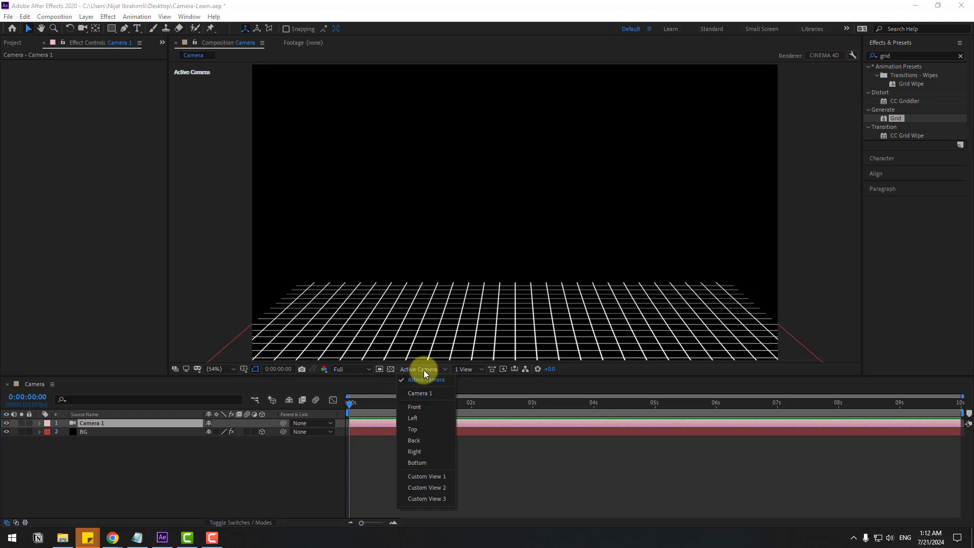
click(430, 477)
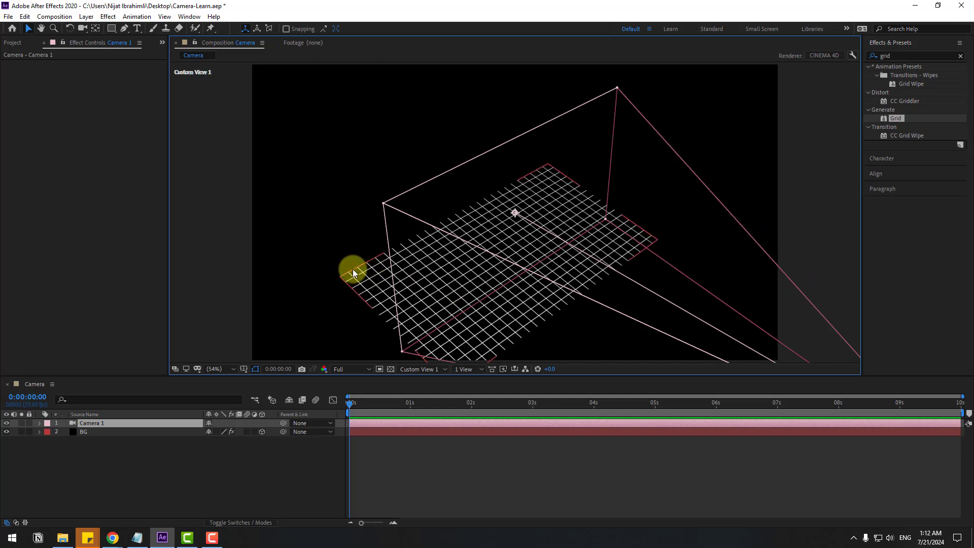
click(86, 431)
click(89, 423)
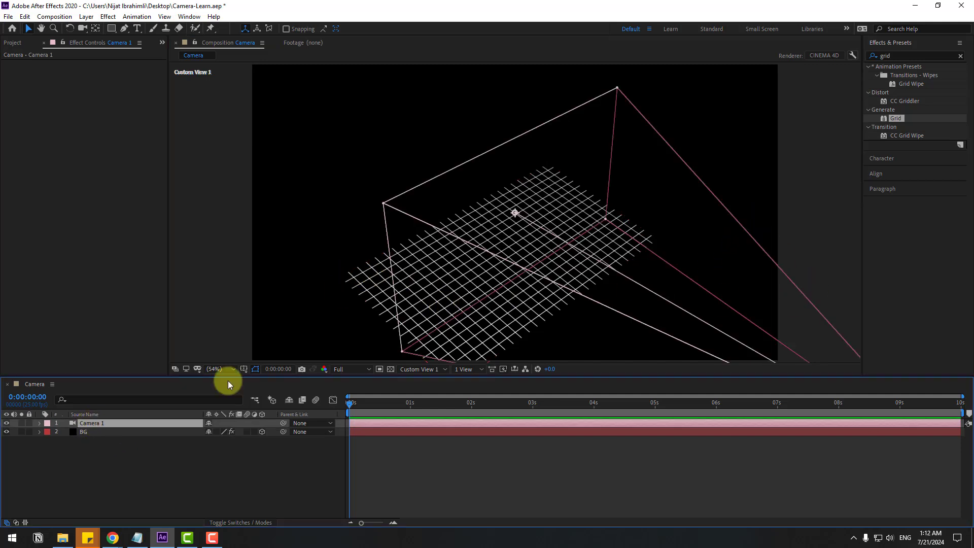
key(comma)
key(comma)
key(comma)
drag(571, 276, 533, 252)
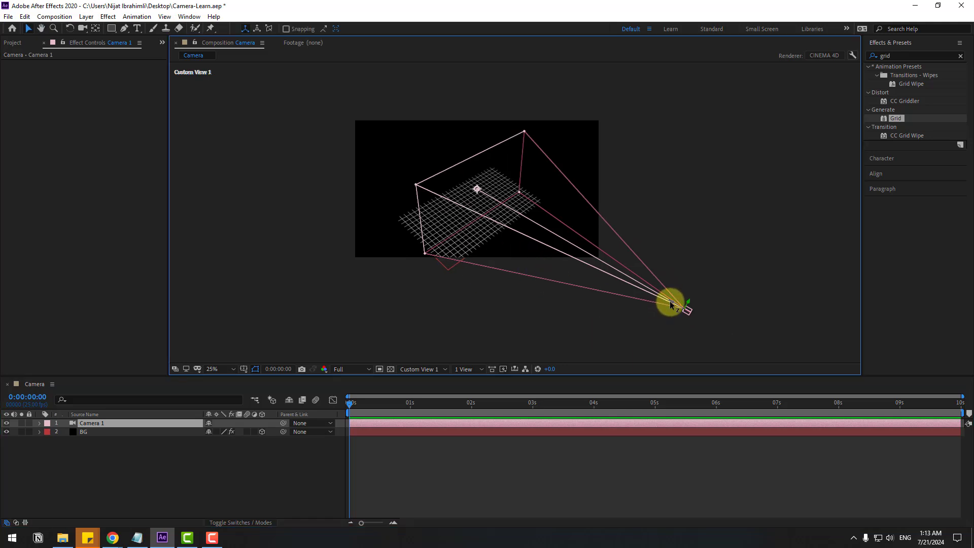
drag(633, 294, 642, 247)
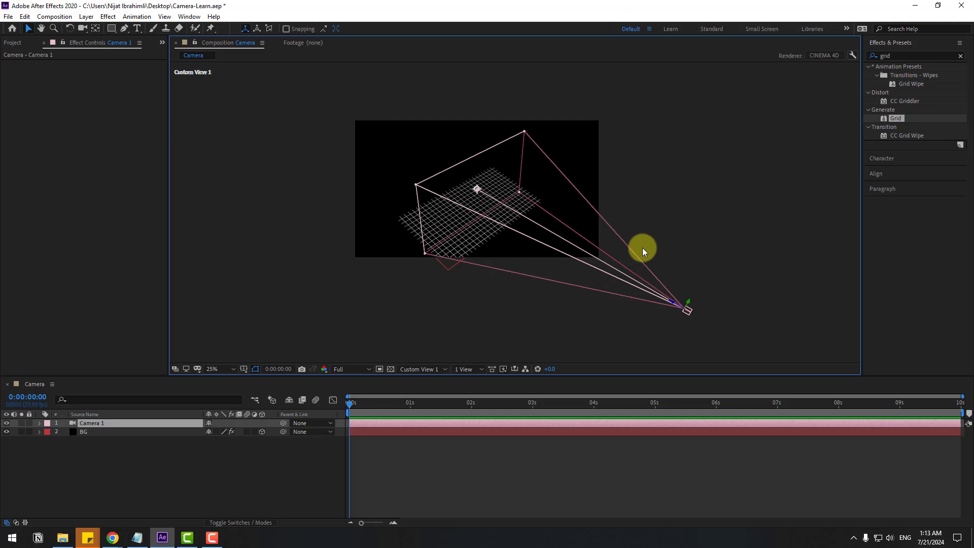
- Move Camera 1 along its depth axis from Custom View 2 and Custom View 3
click(418, 369)
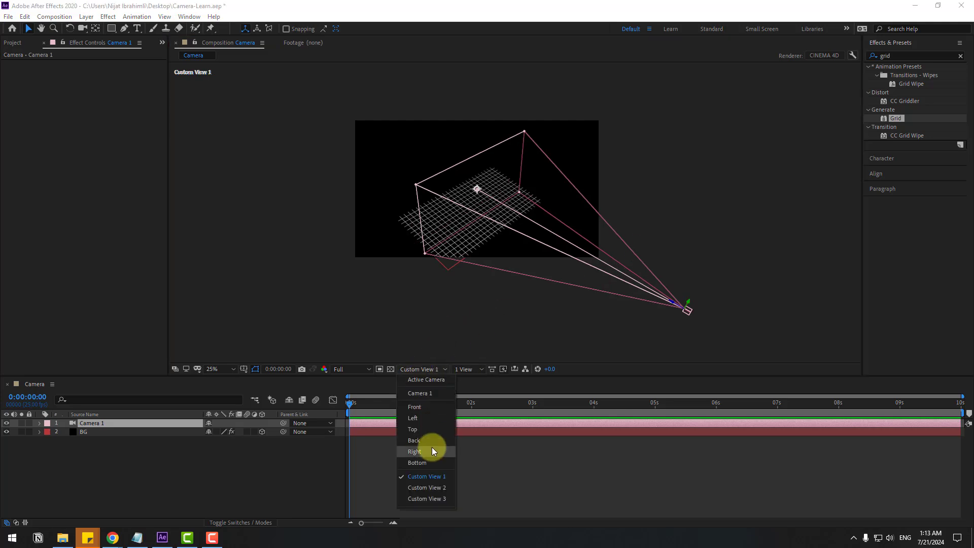
click(424, 486)
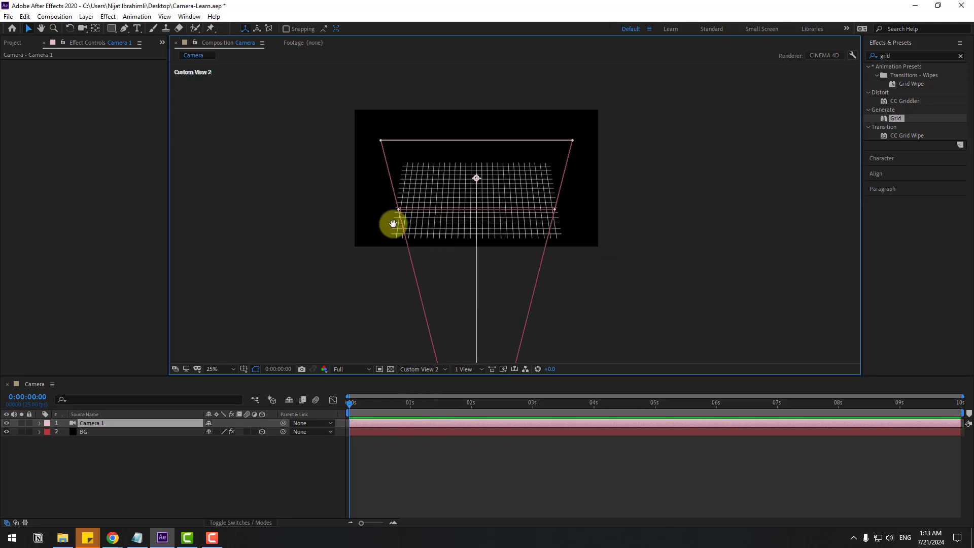
scroll(446, 269, down, 1)
mouse_move(494, 329)
mouse_down()
mouse_move(500, 199)
mouse_move(493, 339)
mouse_up()
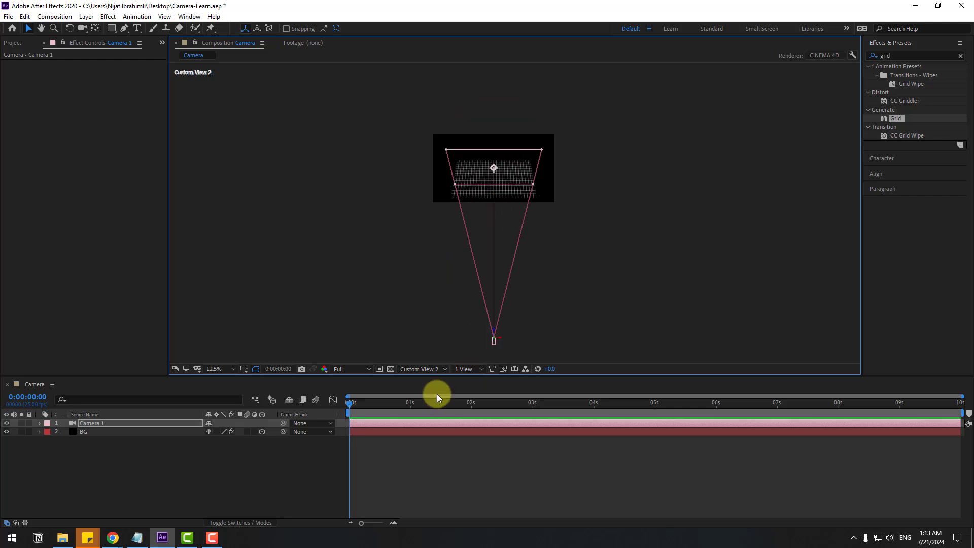
click(422, 369)
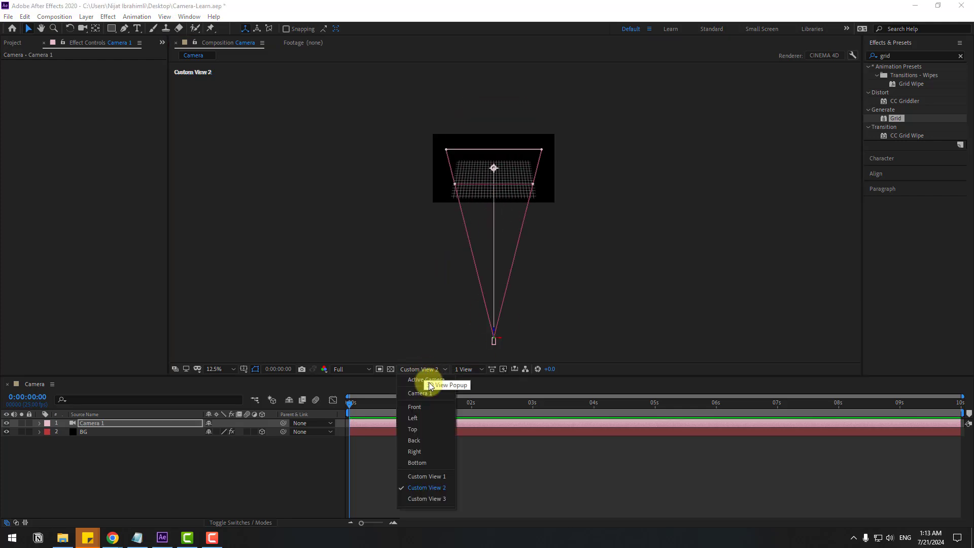
click(425, 498)
key(period)
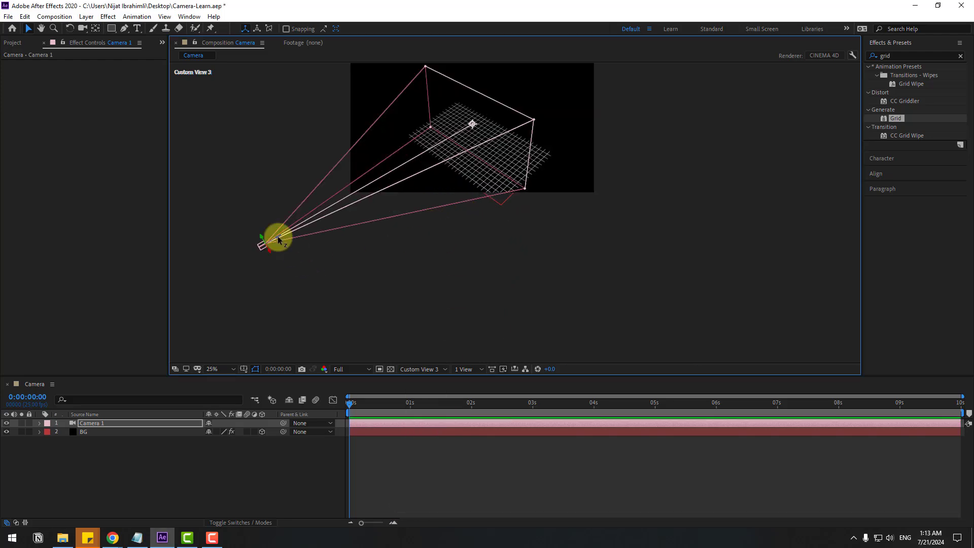
drag(272, 234, 463, 250)
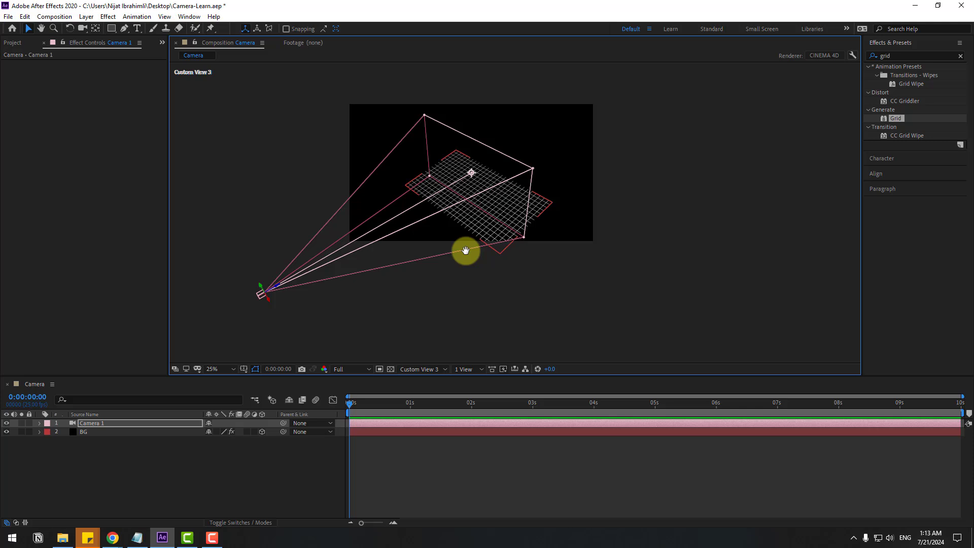
- Split the viewer into 2 Views - Horizontal with Active Camera on a black background on the left
click(475, 368)
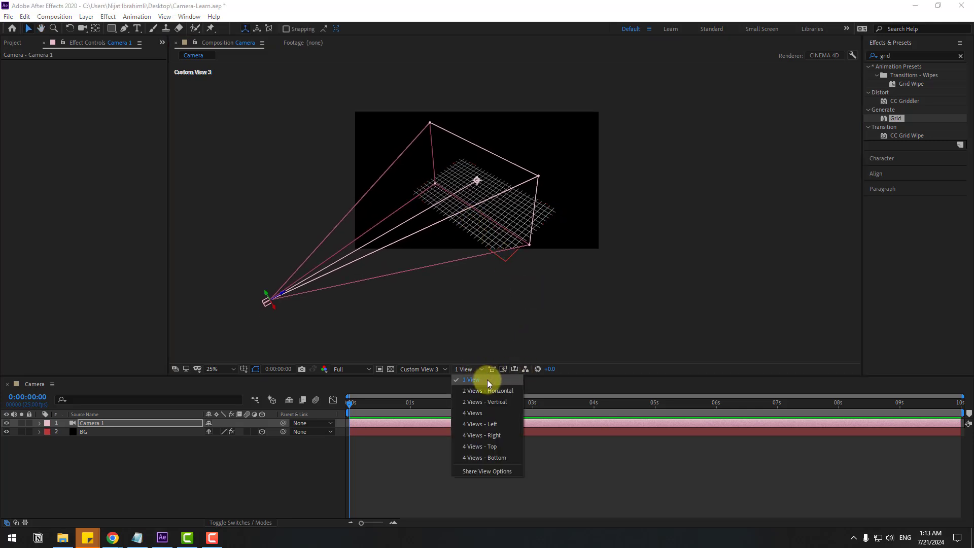
click(485, 391)
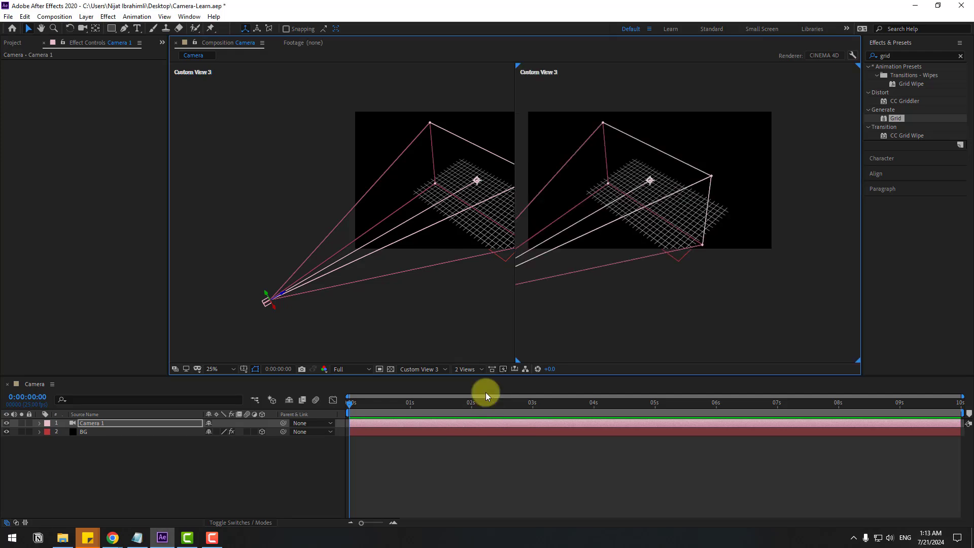
click(233, 120)
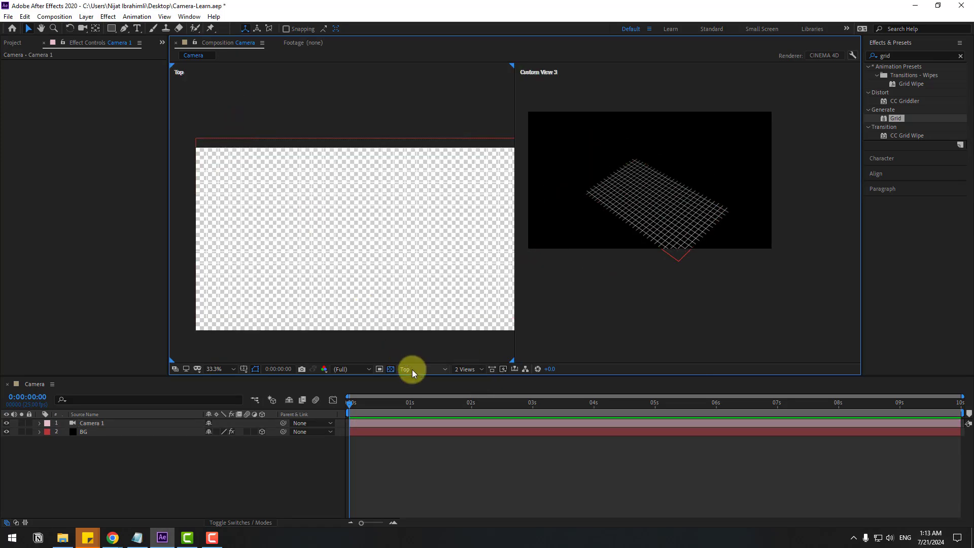
click(411, 370)
click(431, 382)
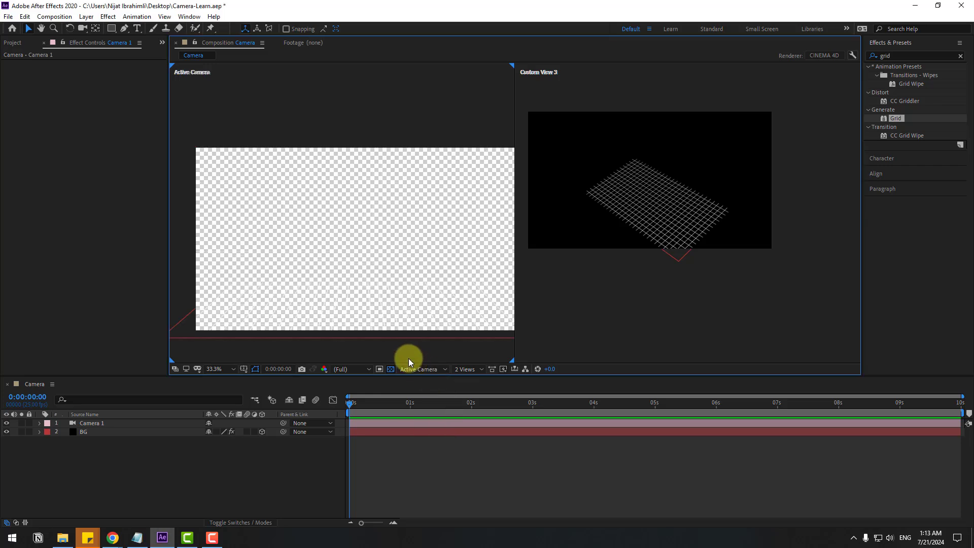
click(390, 368)
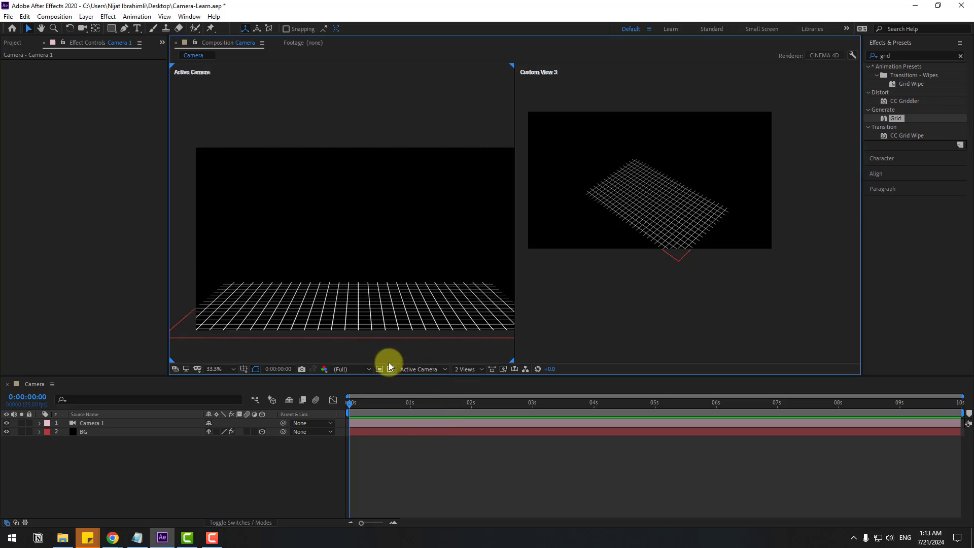
scroll(400, 291, down, 2)
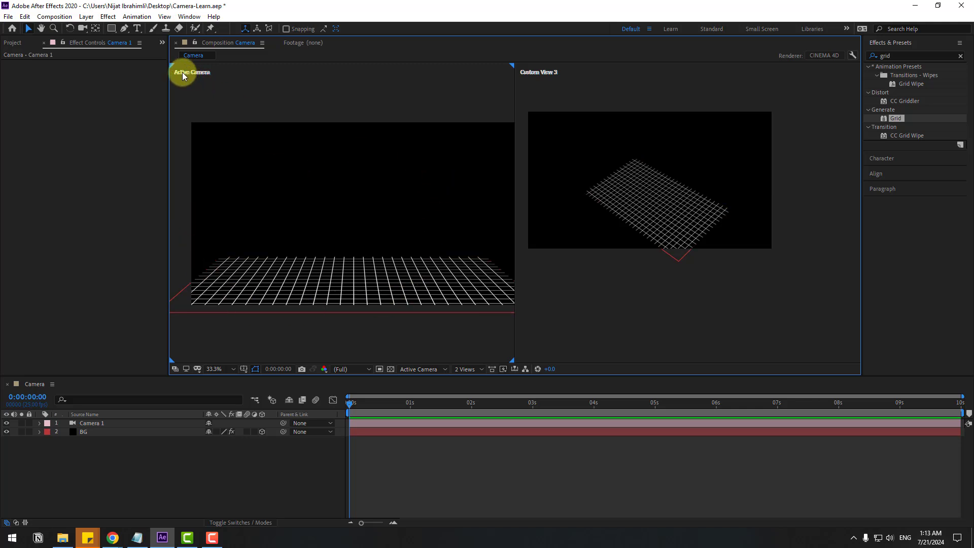
- Show Custom View 1 in the right pane, panned down to frame the scene
click(560, 102)
key(h)
drag(661, 138, 663, 170)
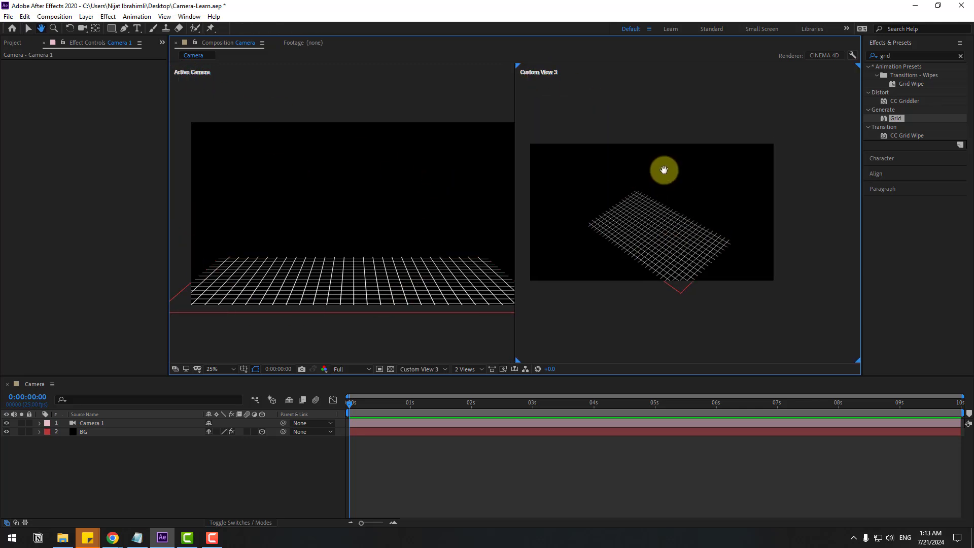
key(v)
drag(389, 403, 352, 403)
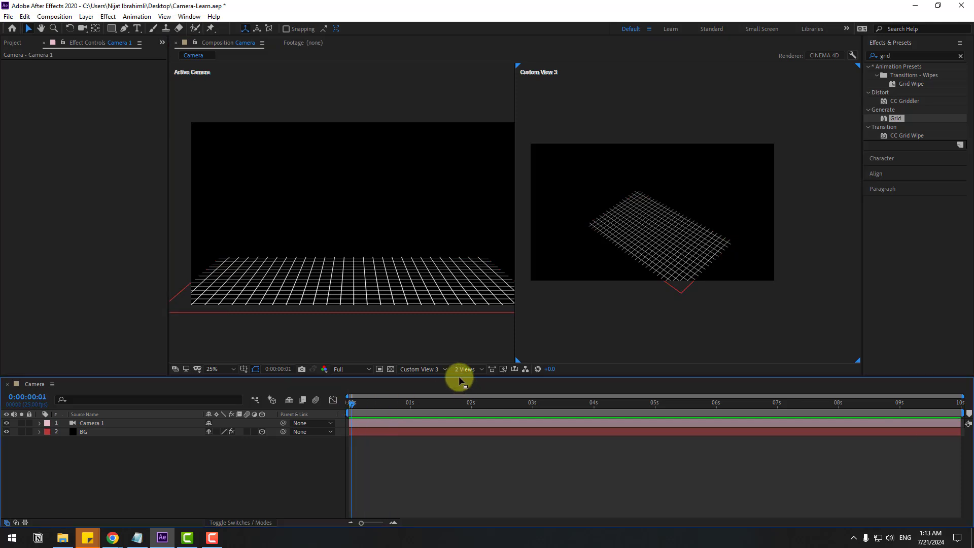
click(420, 369)
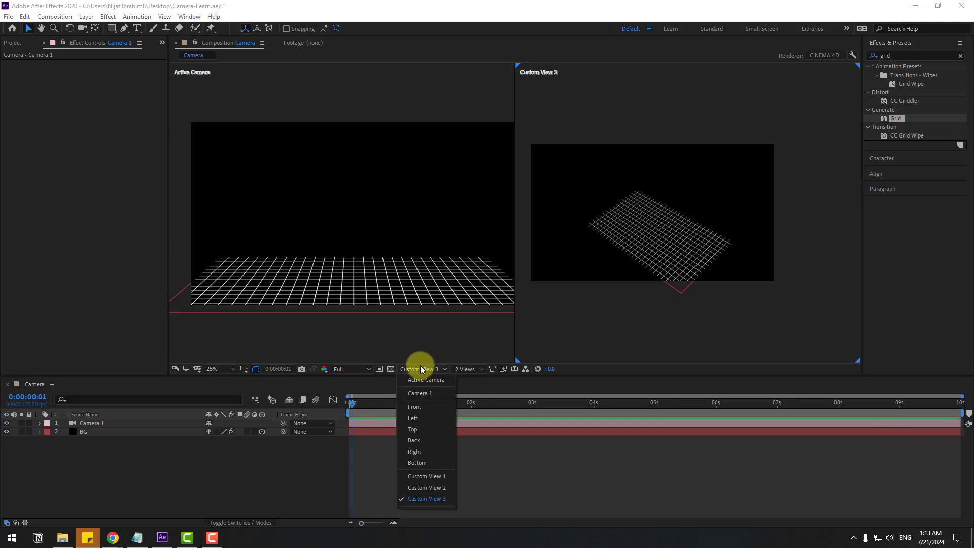
click(427, 477)
- Return the time to 0:00:00:00 and expand the img folder in the Project panel
click(102, 433)
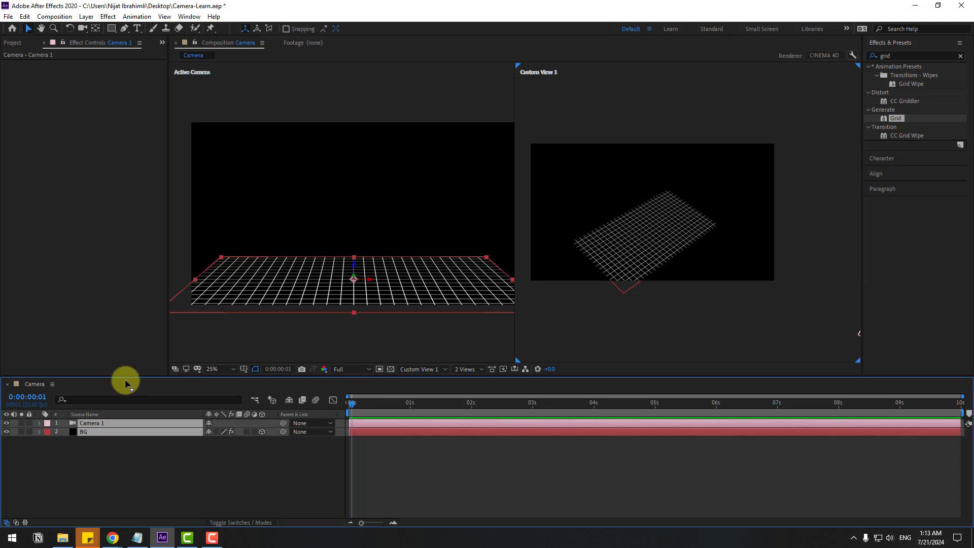
key(ctrl+a)
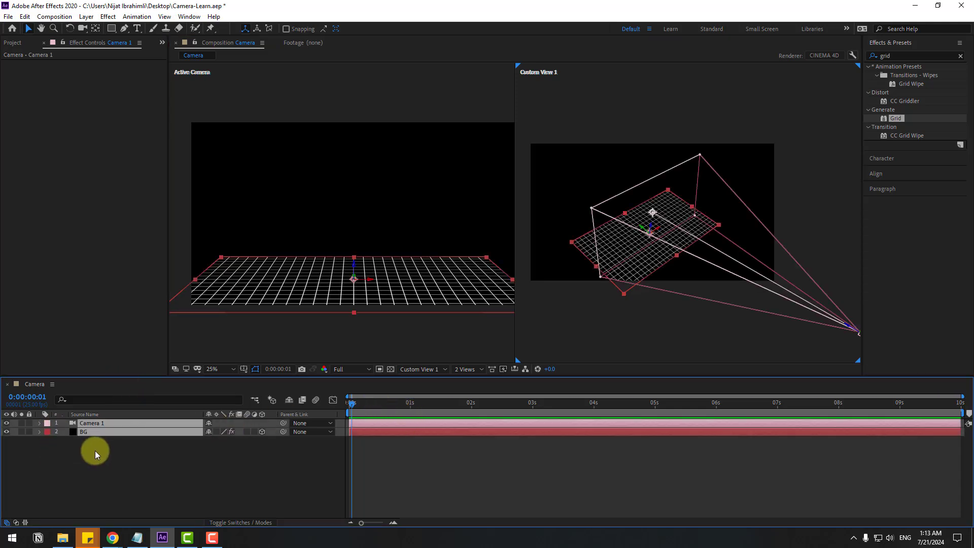
drag(357, 404, 349, 404)
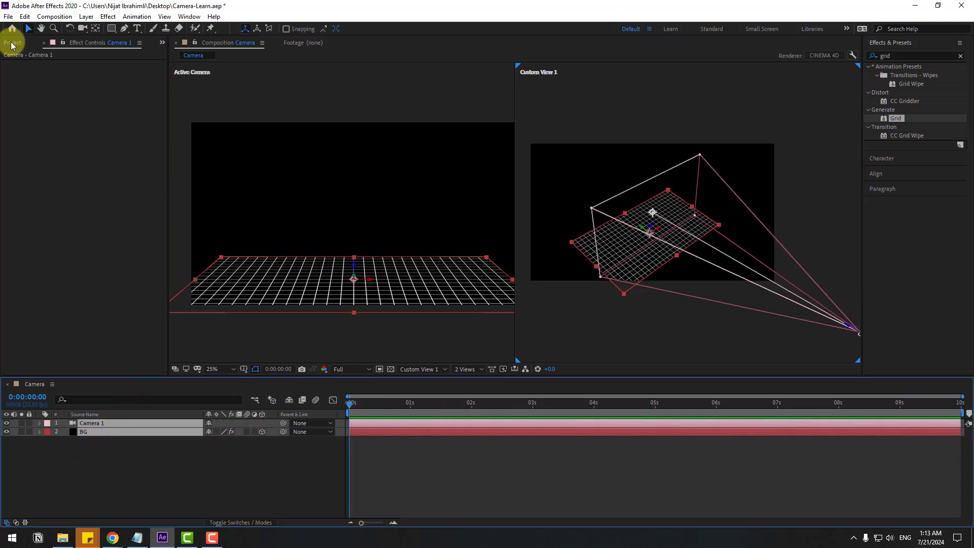
click(12, 43)
click(4, 144)
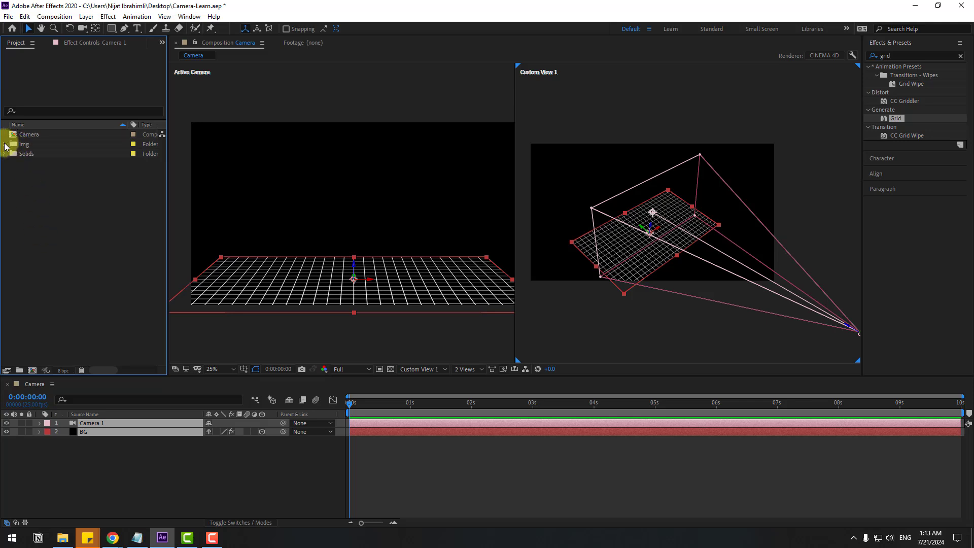
- Add the cat image as a 3D layer and scale it to 21%
drag(57, 181, 101, 424)
click(31, 165)
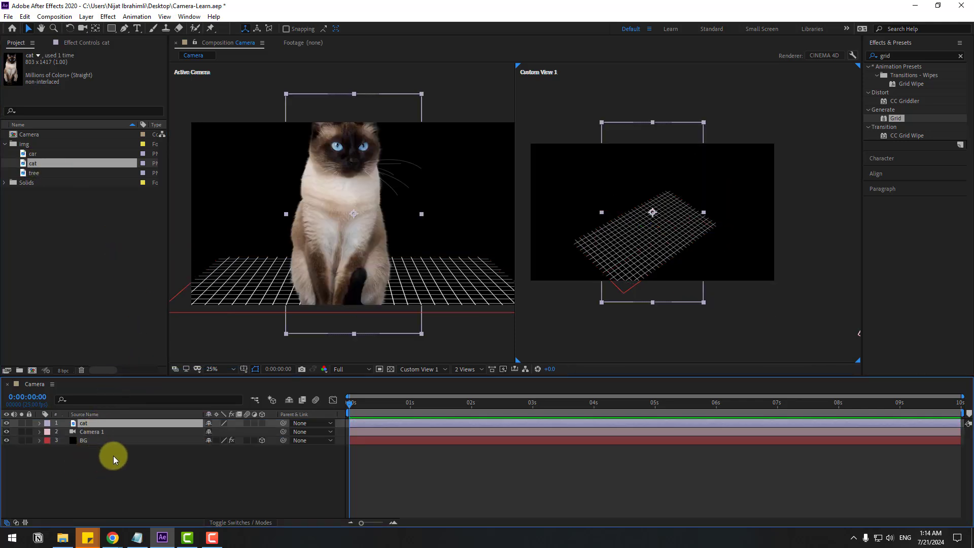
click(263, 422)
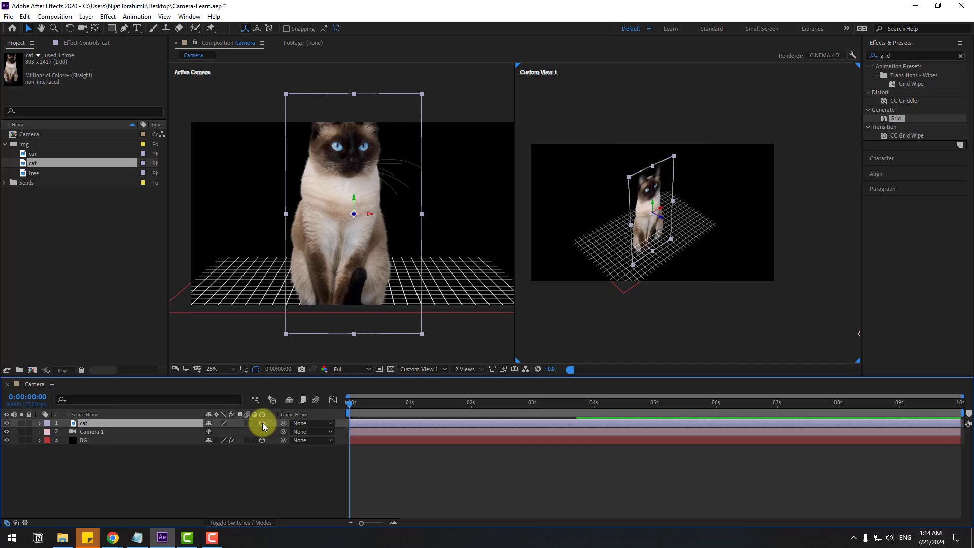
click(263, 422)
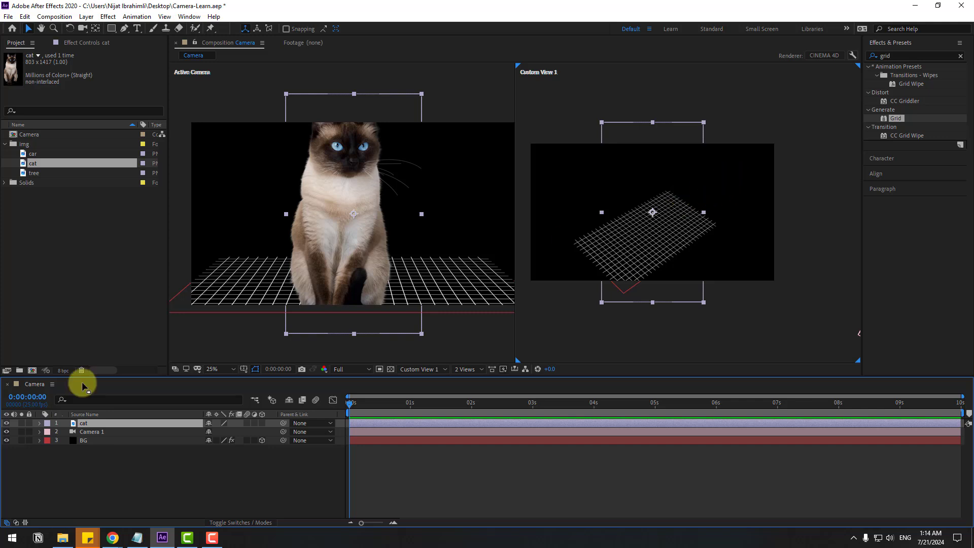
click(262, 423)
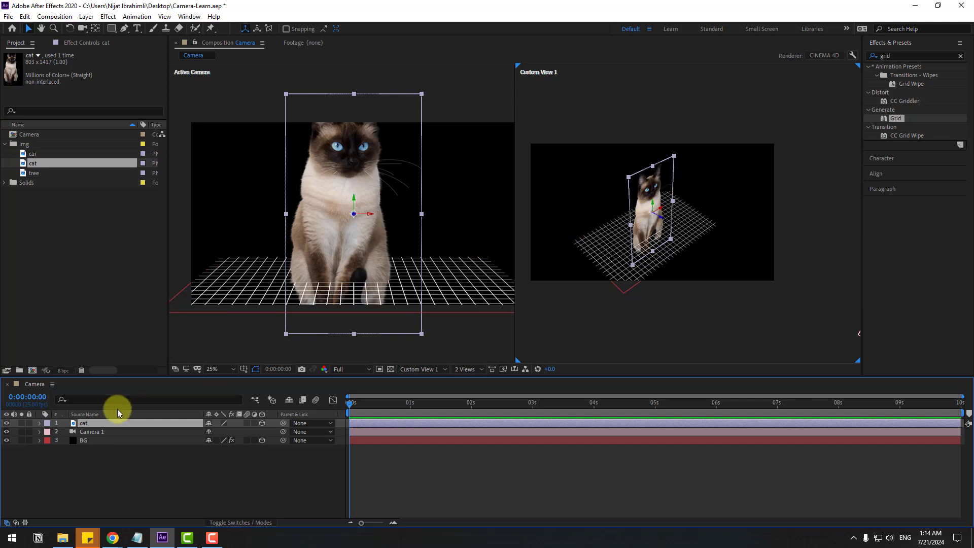
key(s)
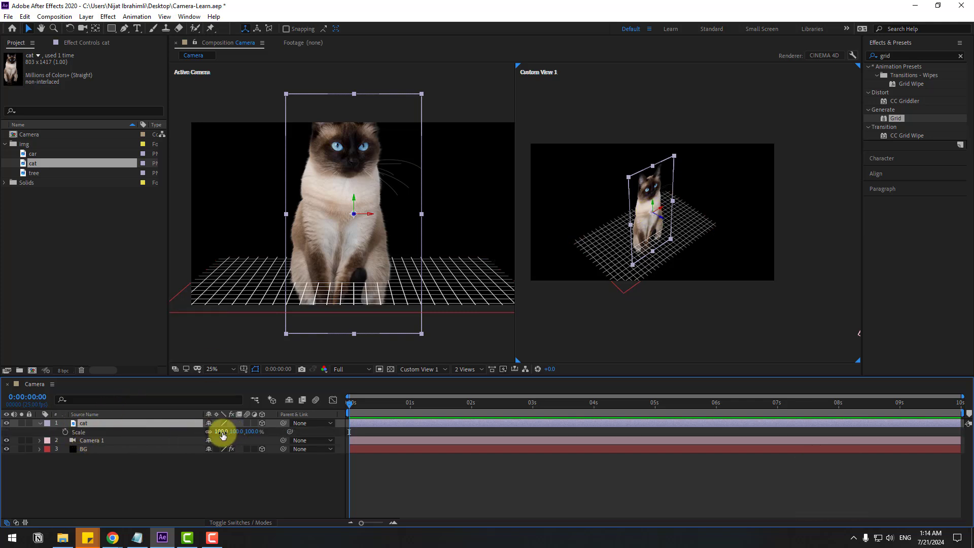
drag(220, 432, 182, 433)
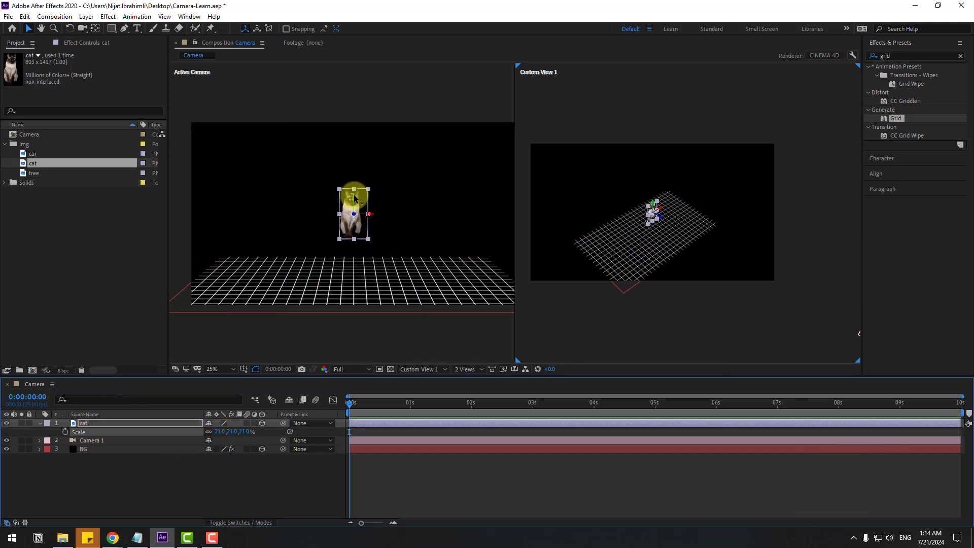
drag(348, 199, 348, 235)
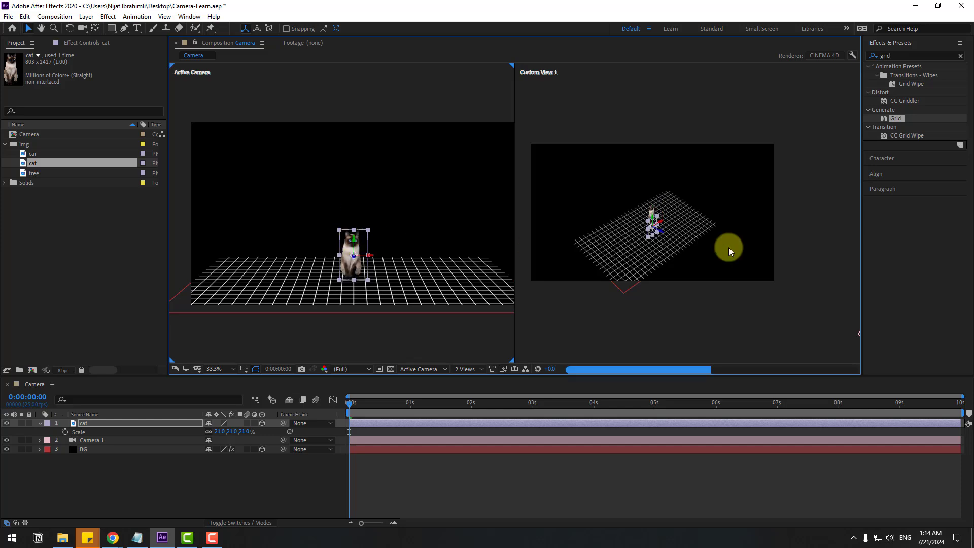
- Orbit Custom View 1 around the scene
scroll(729, 248, up, 2)
drag(78, 482, 95, 392)
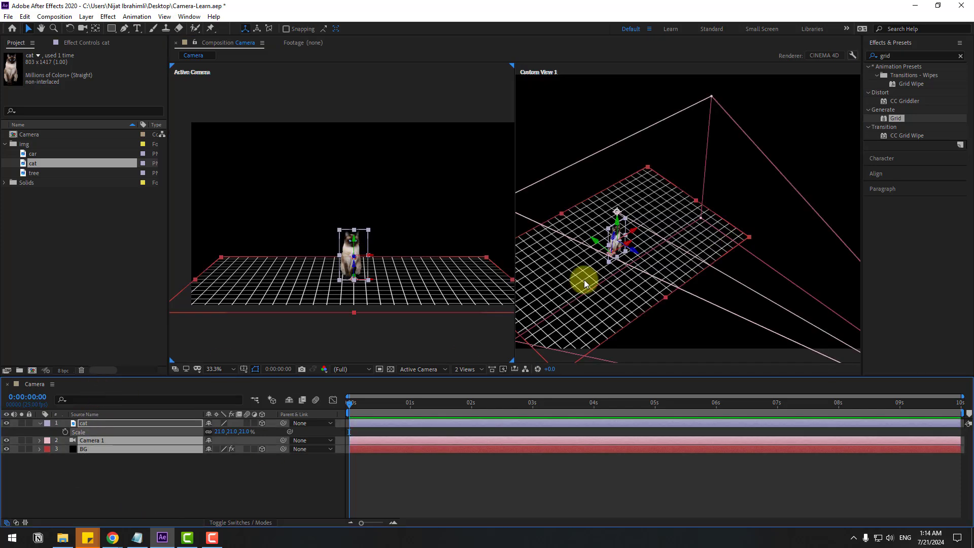
scroll(605, 276, up, 6)
scroll(604, 264, down, 6)
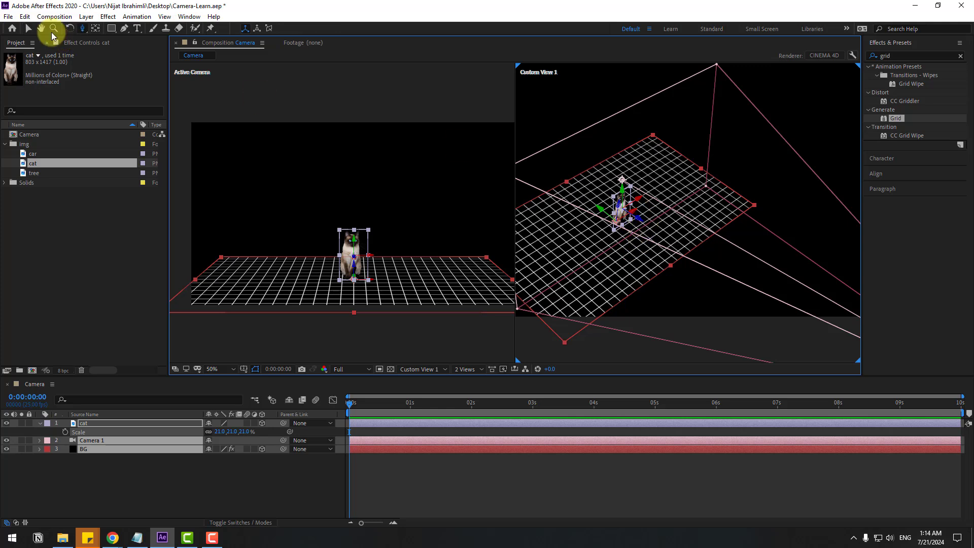
click(29, 29)
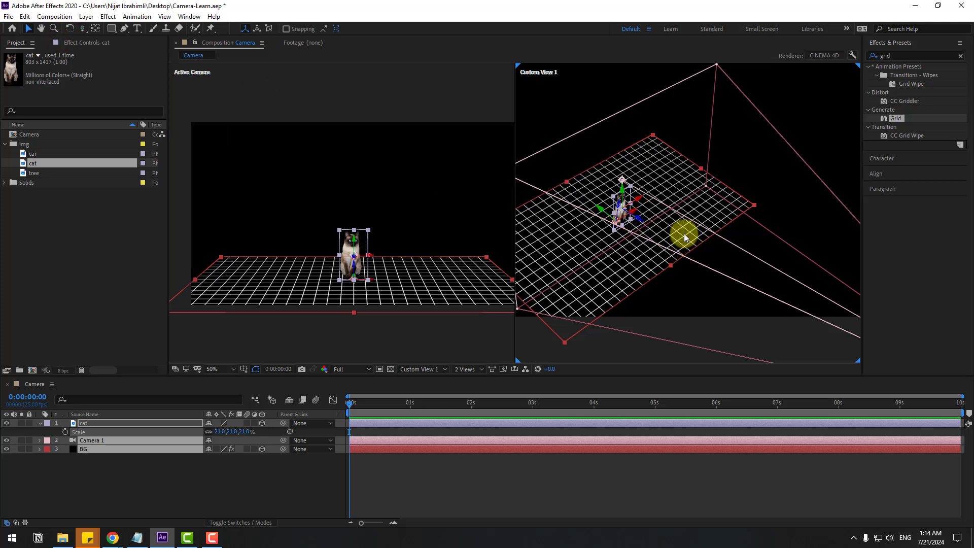
key(c)
mouse_move(626, 222)
mouse_down()
mouse_move(701, 215)
mouse_move(635, 213)
mouse_up()
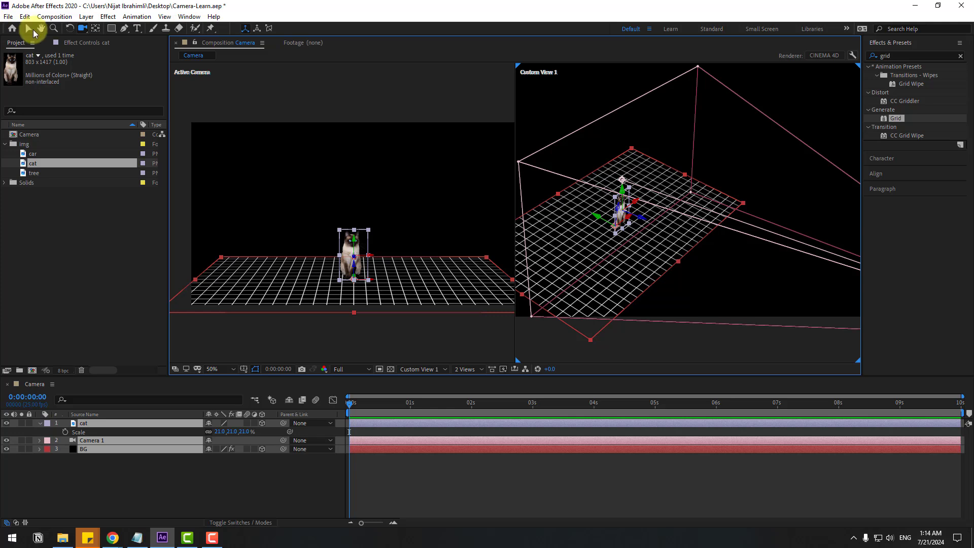
- Move the cat toward the camera in depth, then deselect it
click(28, 30)
click(134, 488)
click(77, 423)
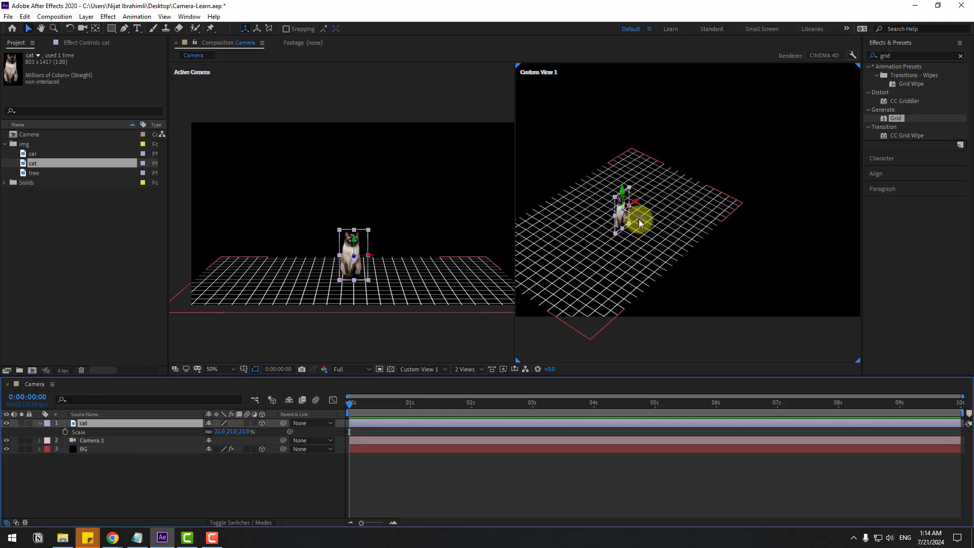
drag(641, 223, 726, 234)
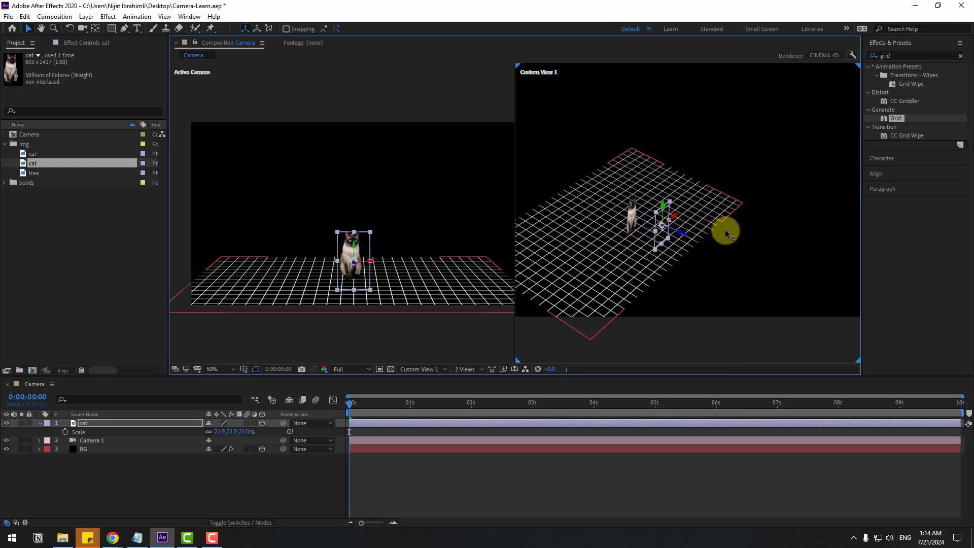
click(95, 479)
- Add the car image as a 3D layer and move it up and right in the scene
click(32, 154)
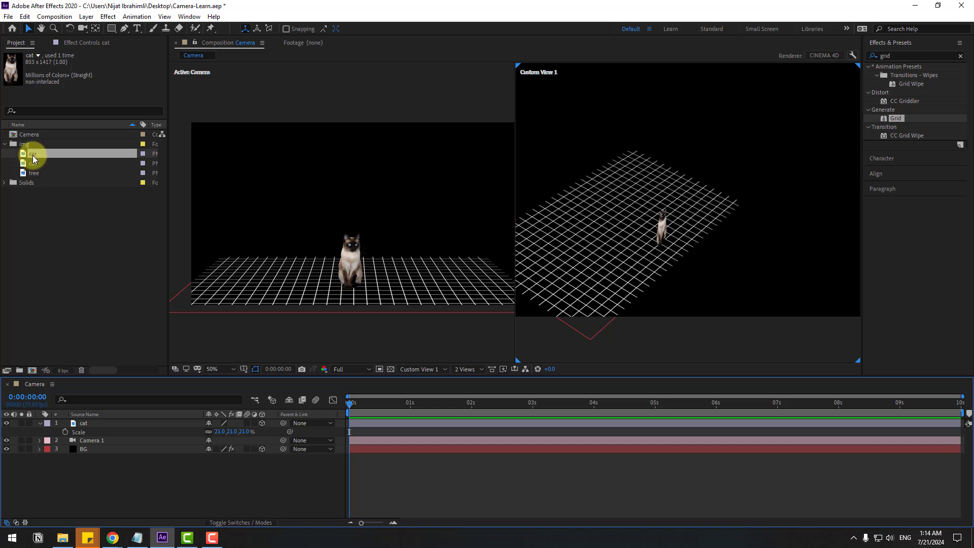
drag(36, 155, 81, 421)
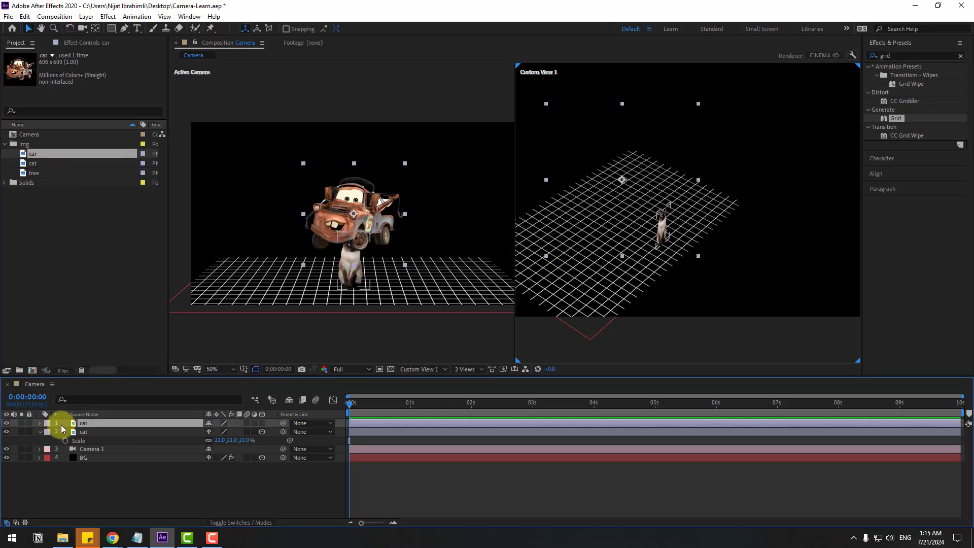
click(333, 315)
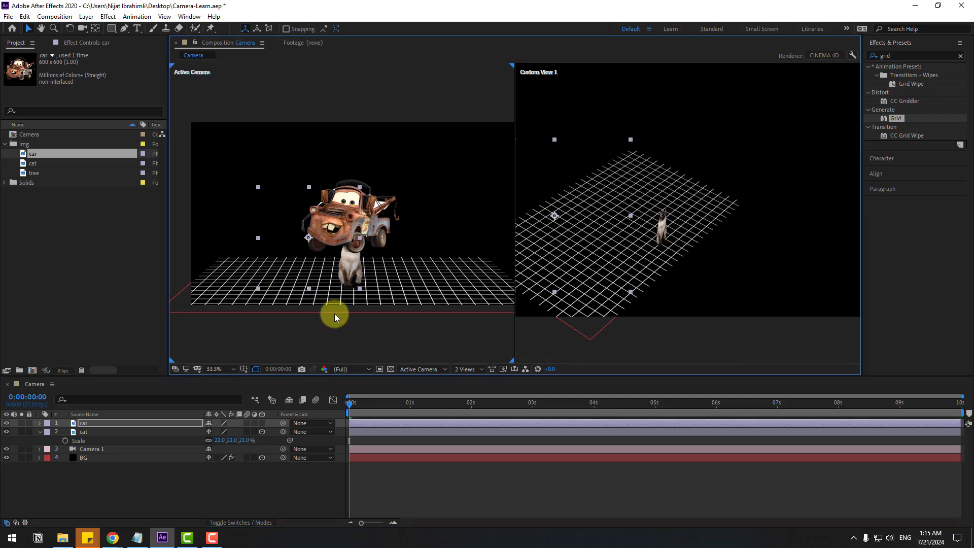
click(262, 423)
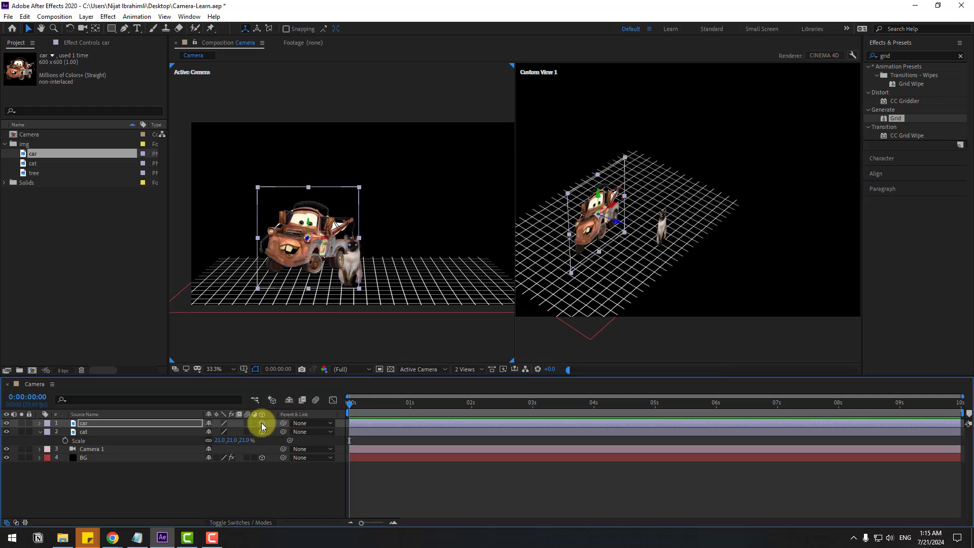
click(607, 225)
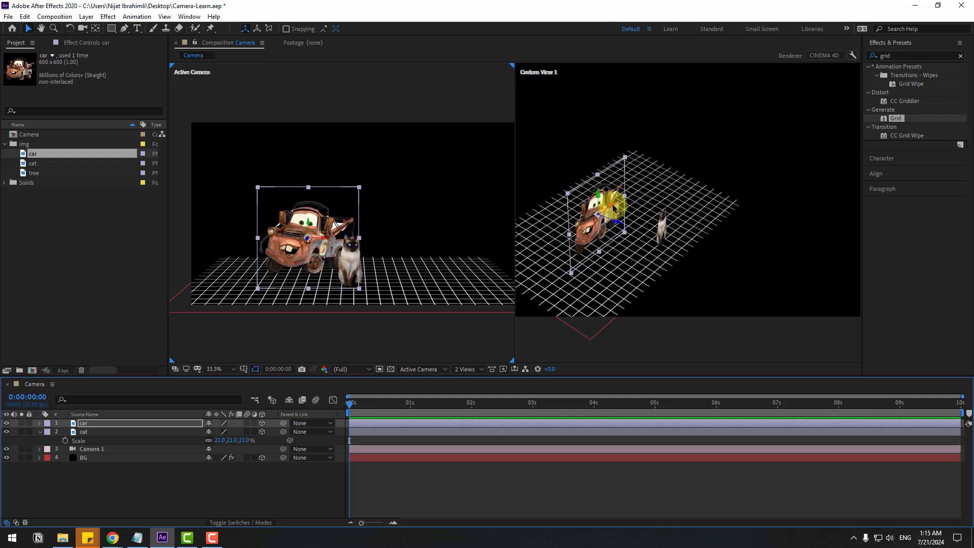
drag(613, 207, 726, 174)
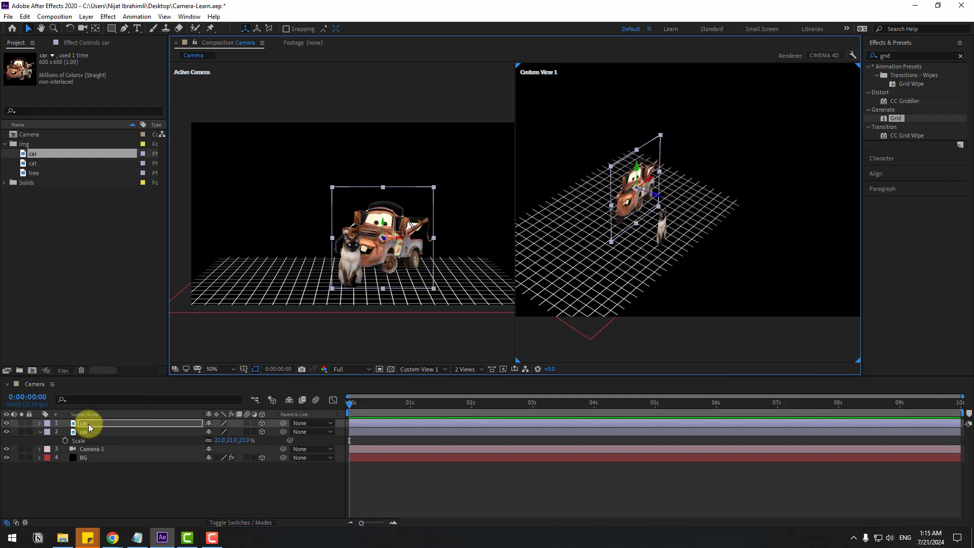
- Scale the car to 71% and settle it on the grid beside the cat
click(88, 424)
key(s)
drag(224, 432, 206, 434)
drag(636, 167, 495, 226)
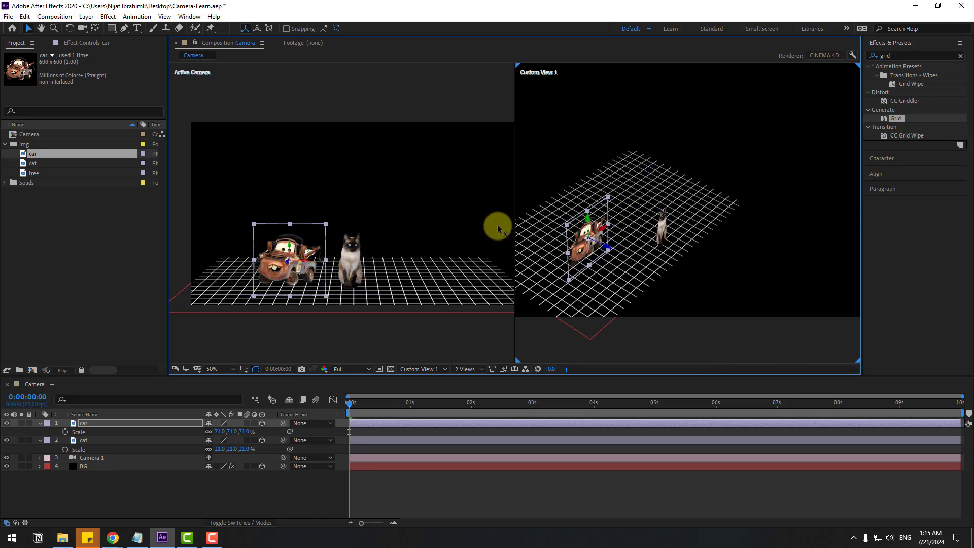
click(497, 229)
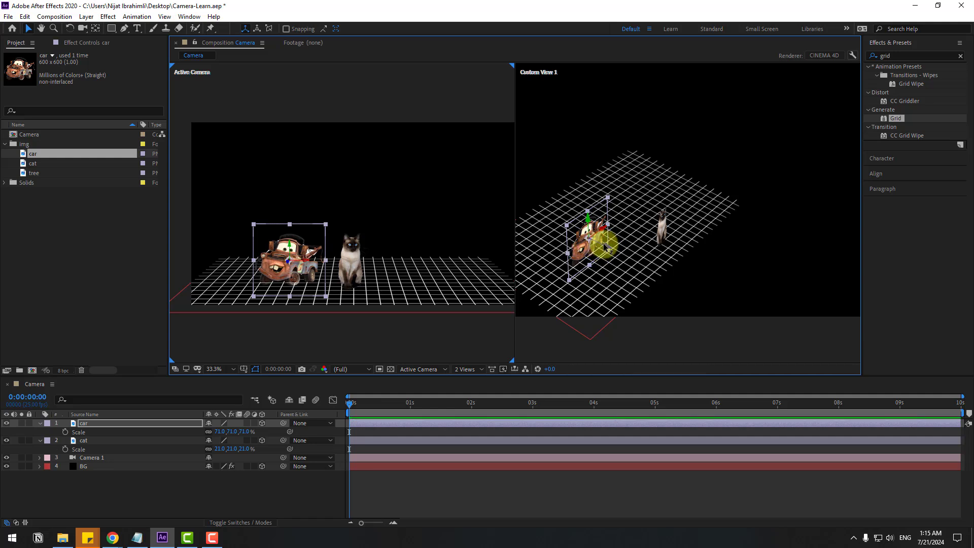
drag(604, 244, 627, 223)
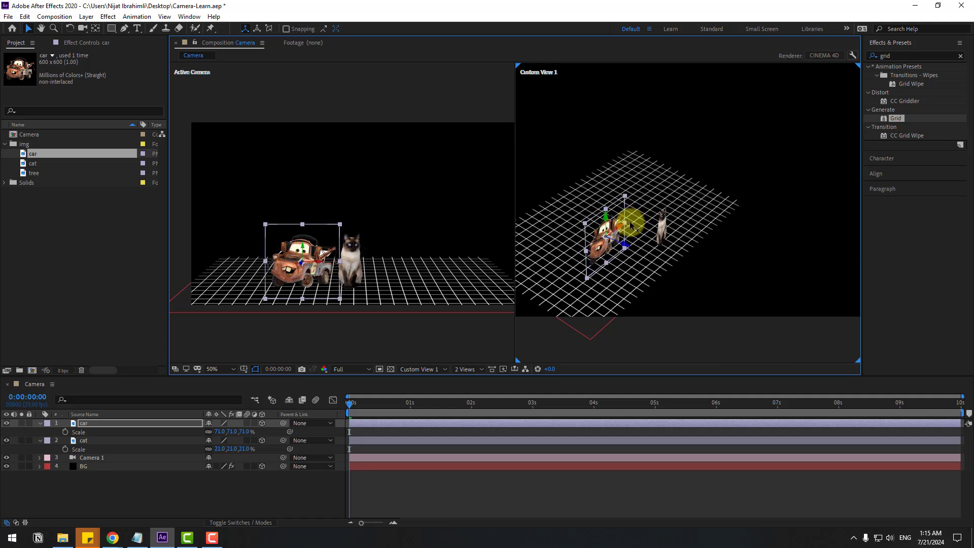
click(128, 496)
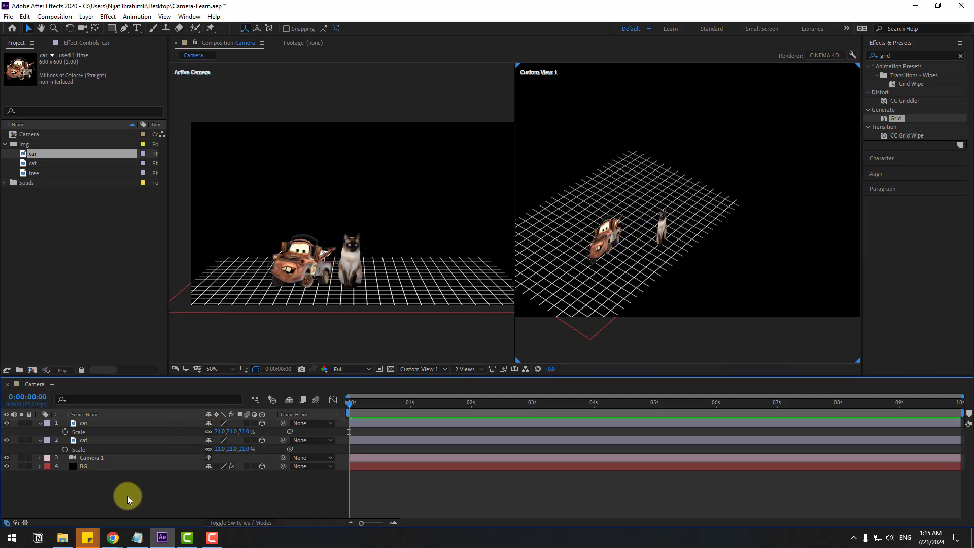
- Add the tree image as a 3D layer scaled to 50%
click(32, 174)
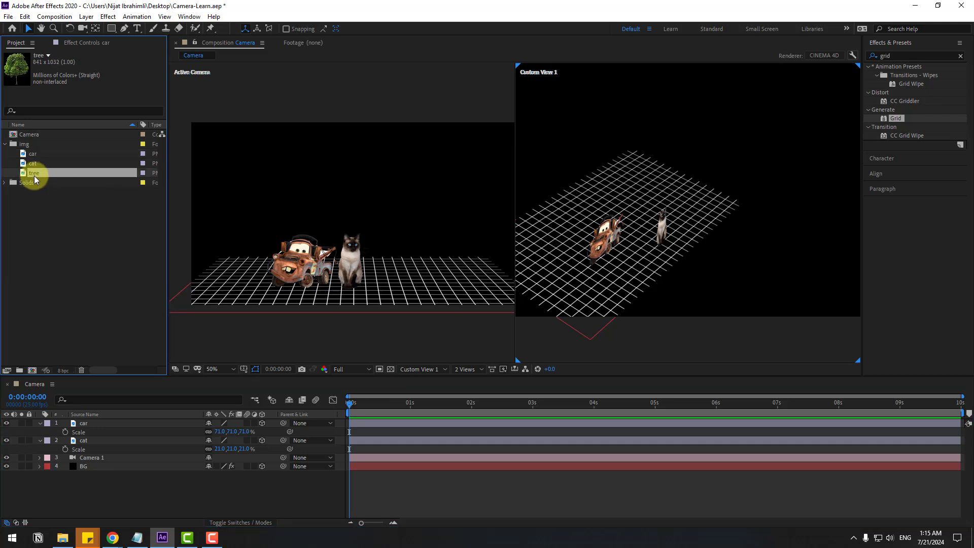
drag(146, 431, 103, 422)
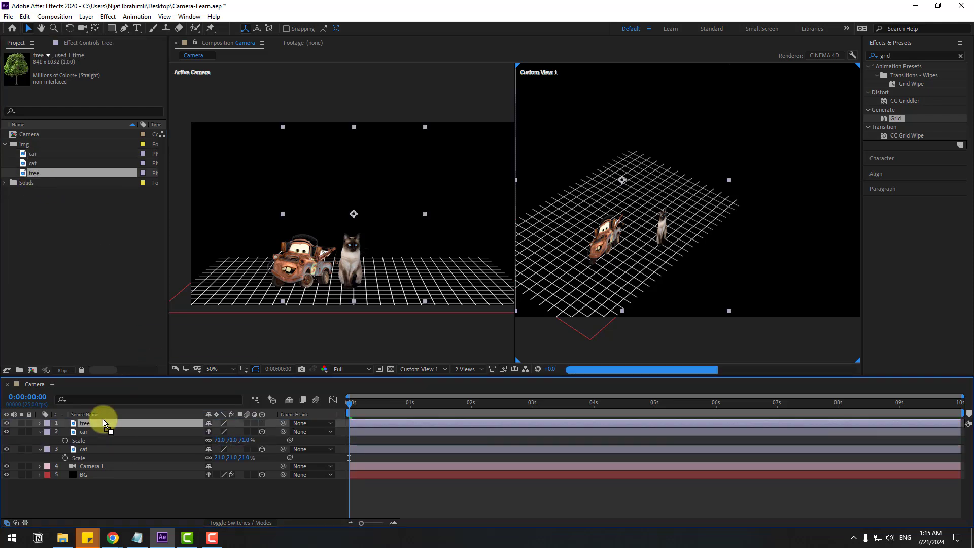
click(262, 423)
key(s)
drag(218, 431, 198, 429)
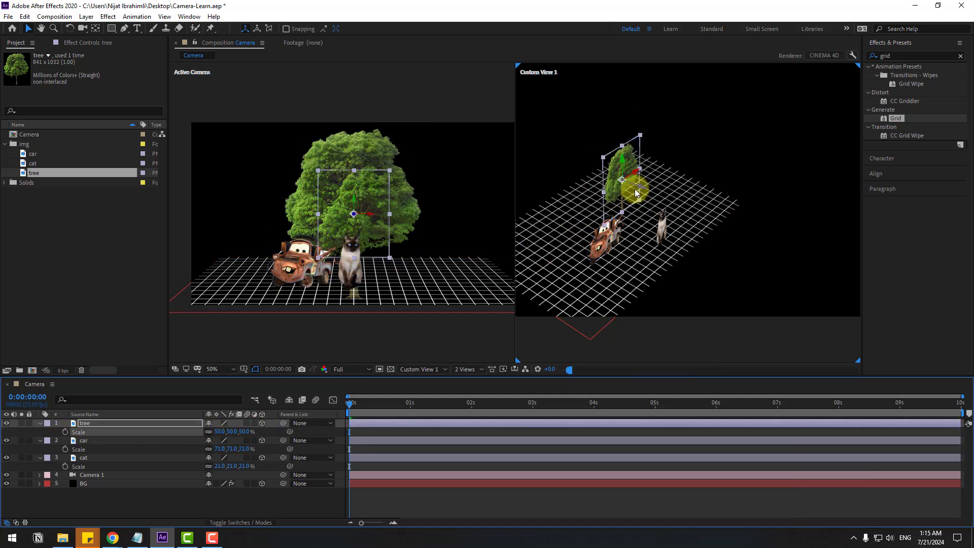
- Push the tree back, shift it right of the cat and lower it onto the grid
drag(635, 188, 598, 173)
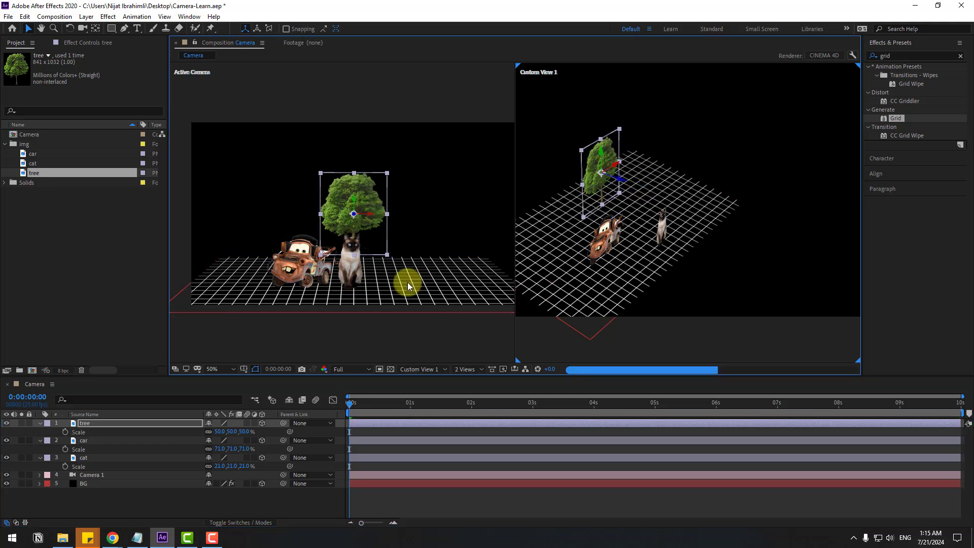
drag(370, 217, 433, 215)
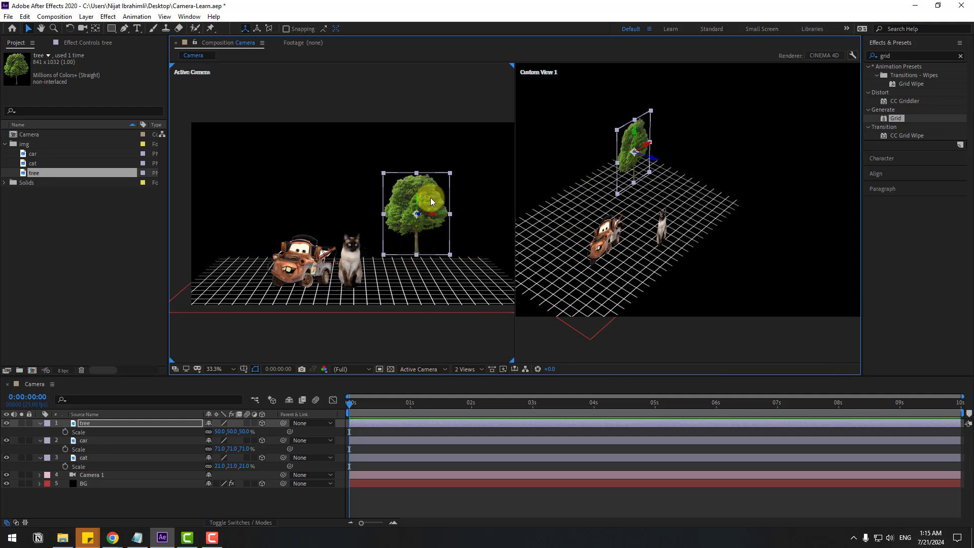
drag(416, 207, 417, 221)
scroll(721, 179, up, 6)
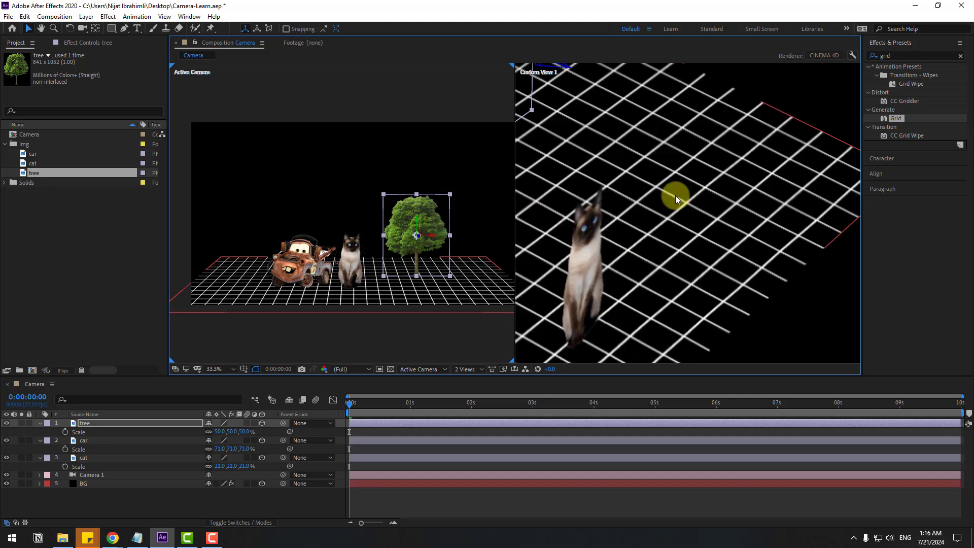
click(434, 232)
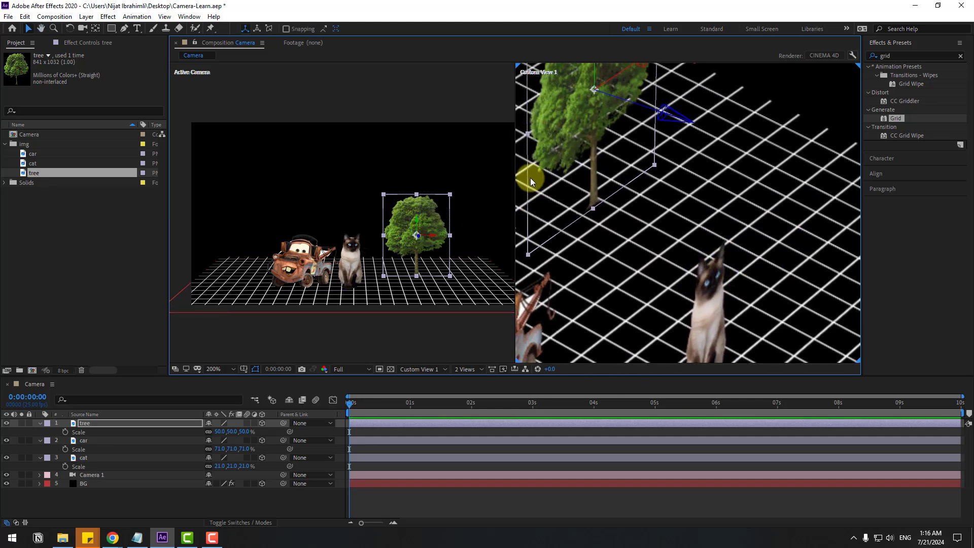
- Reframe Custom View 1 on the whole grid and collapse the tree, car and cat properties
drag(583, 153, 616, 123)
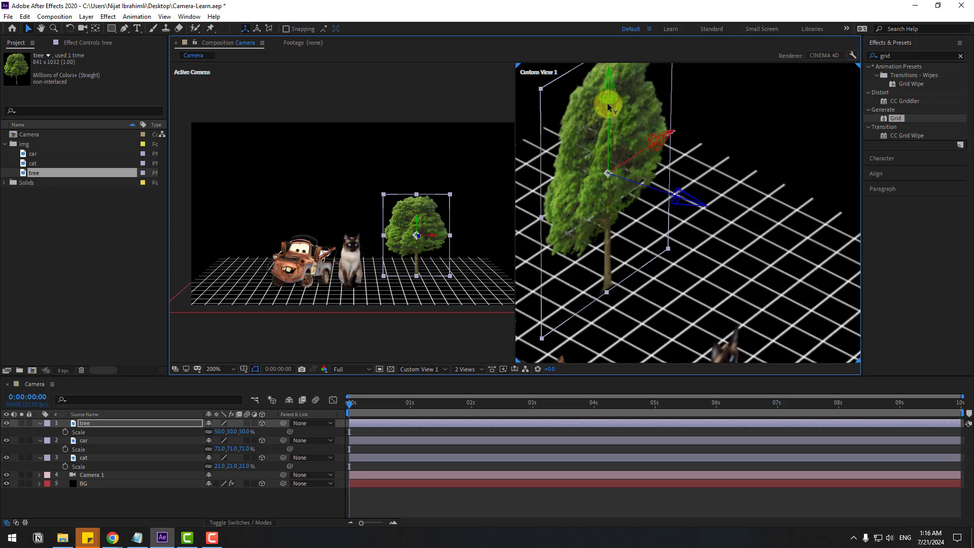
scroll(631, 287, down, 4)
mouse_move(631, 284)
mouse_down()
mouse_move(604, 260)
mouse_move(615, 279)
mouse_up()
click(55, 500)
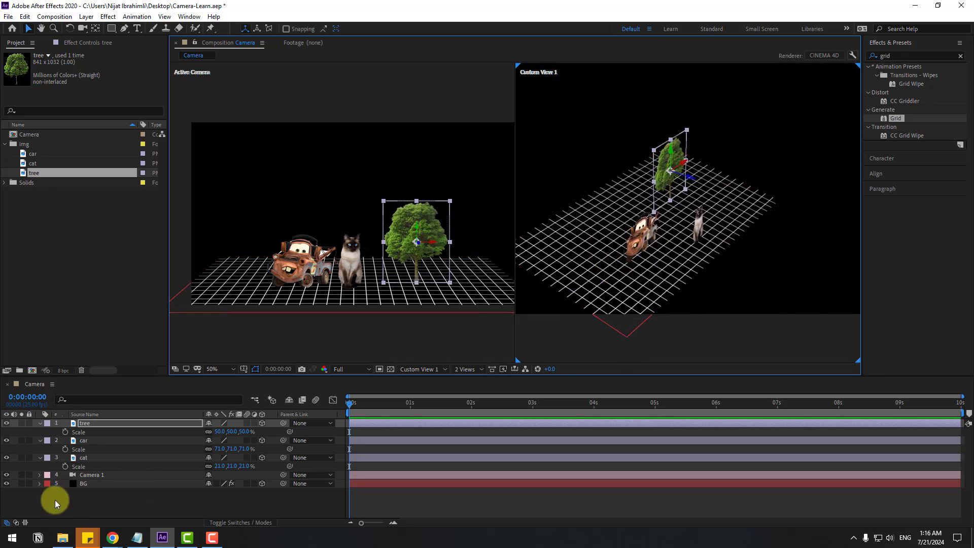
click(40, 423)
click(39, 431)
click(40, 440)
- Create an orbit null for Camera 1 so it is parented to a new Null 1
click(91, 448)
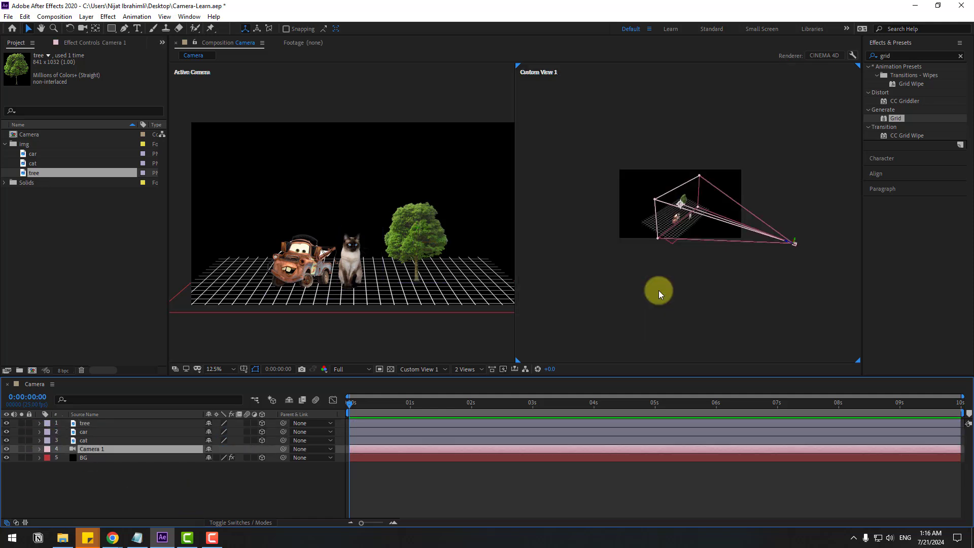
scroll(656, 289, down, 2)
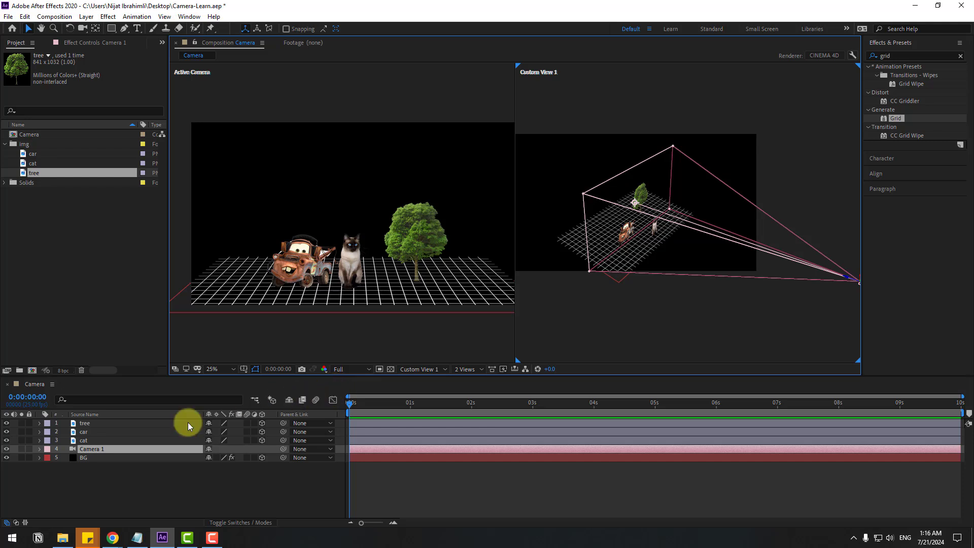
right_click(89, 450)
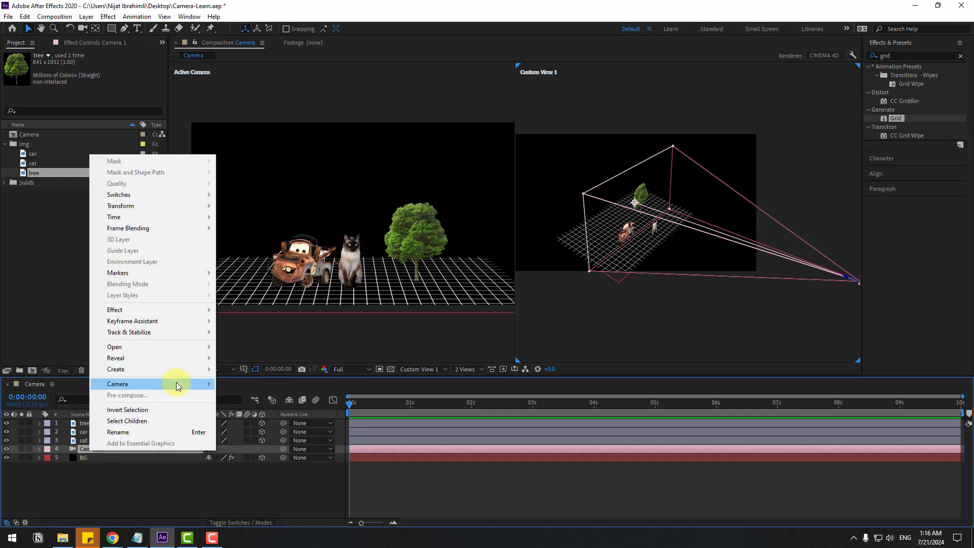
mouse_move(176, 382)
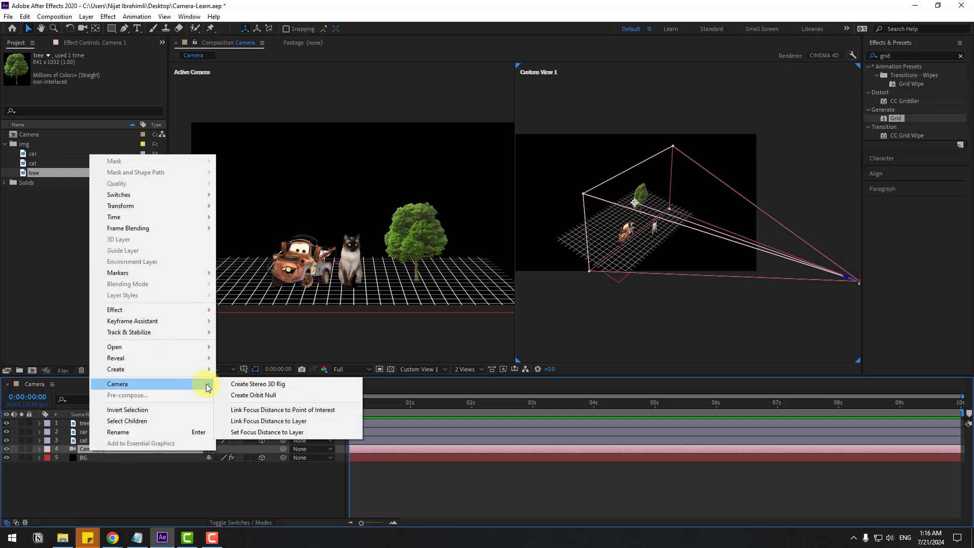
click(260, 399)
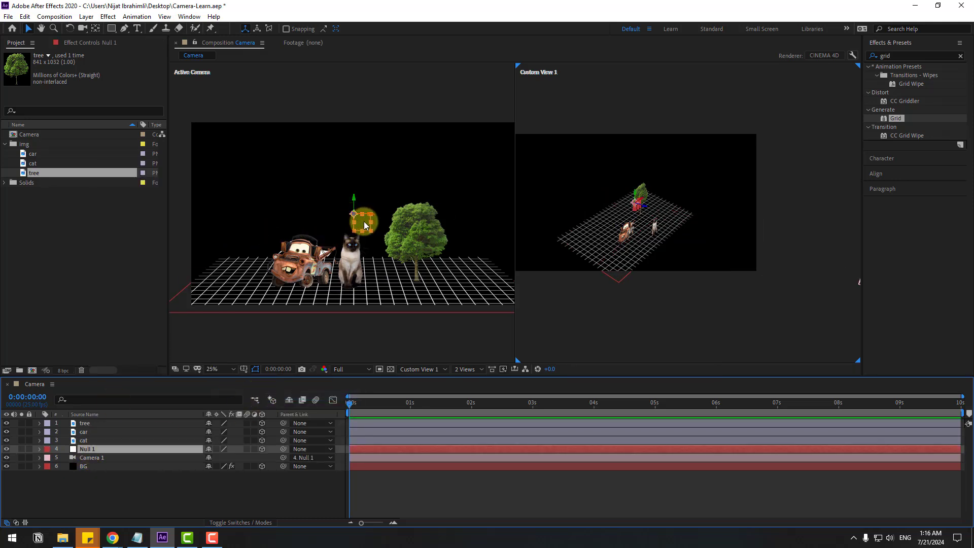
- Shift Null 1's Position Z in depth and set the preview resolution to Quarter
click(97, 32)
key(ctrl+alt+Home)
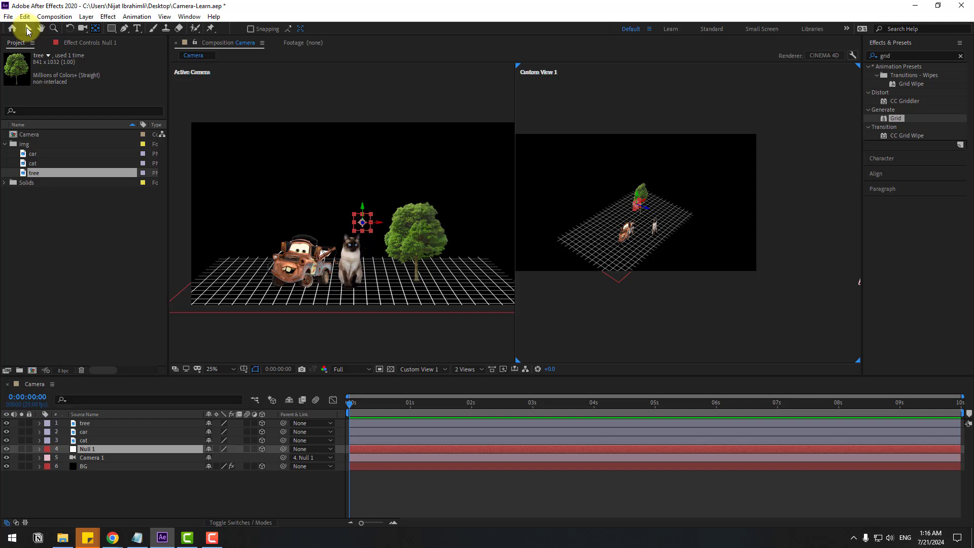
click(92, 451)
key(p)
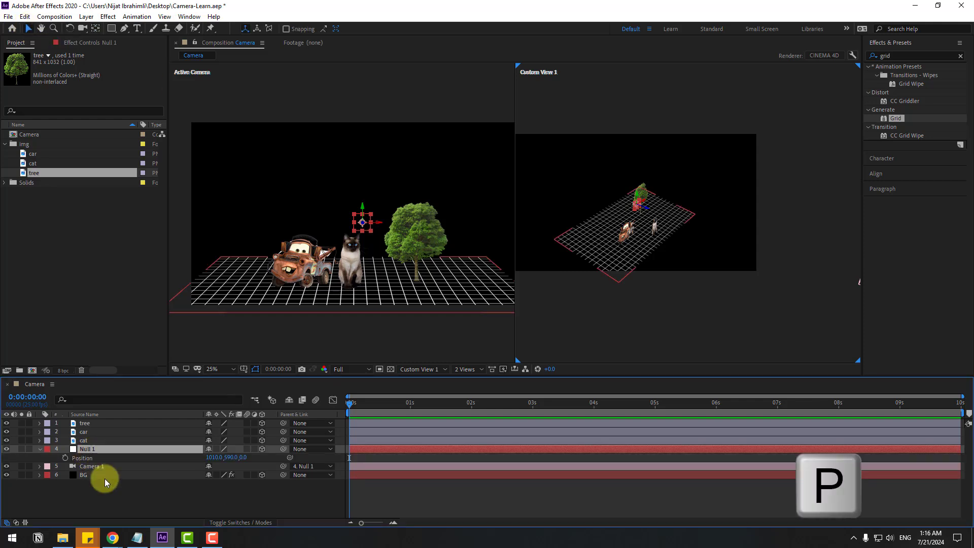
drag(241, 460, 295, 426)
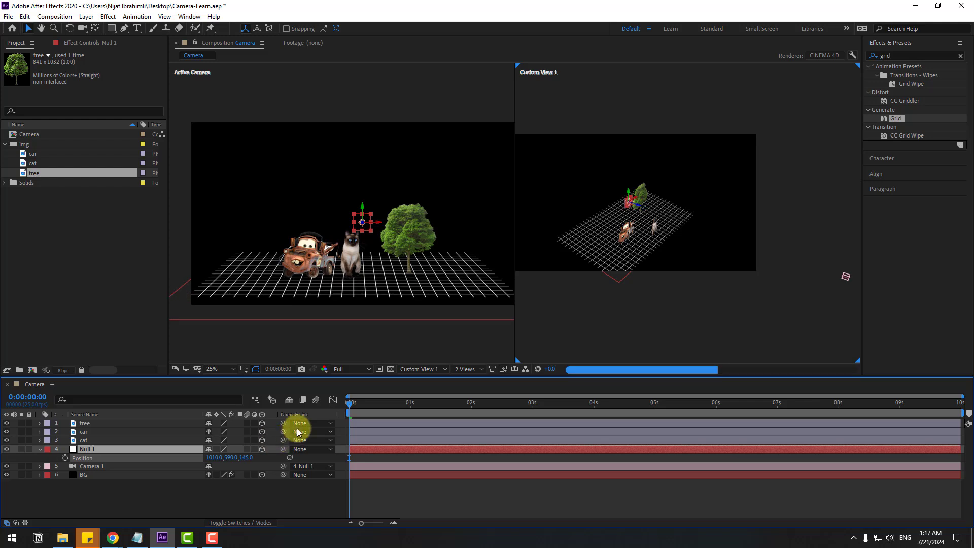
click(342, 370)
click(351, 427)
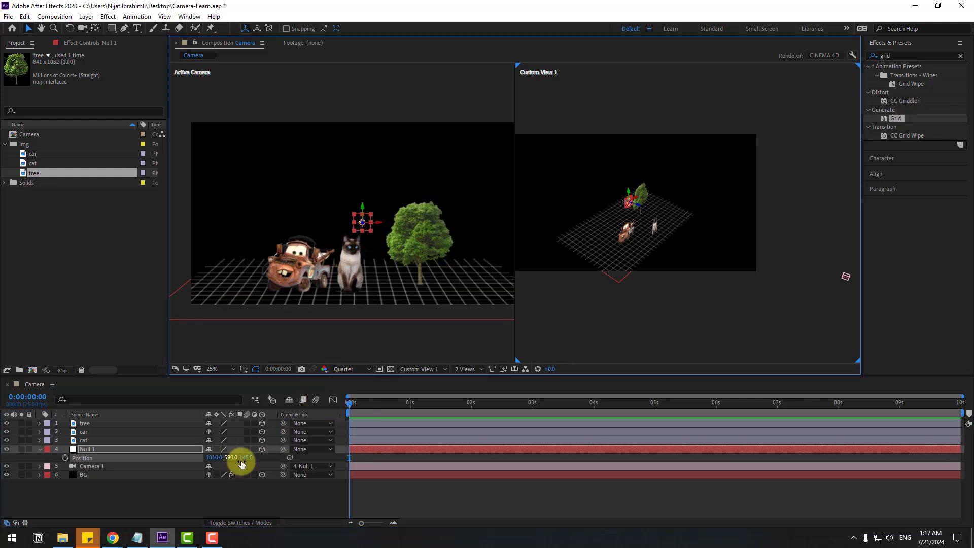
drag(235, 458, 92, 454)
- Try rotating Null 1 around Y and Z, then reset all its rotations to 0
key(r)
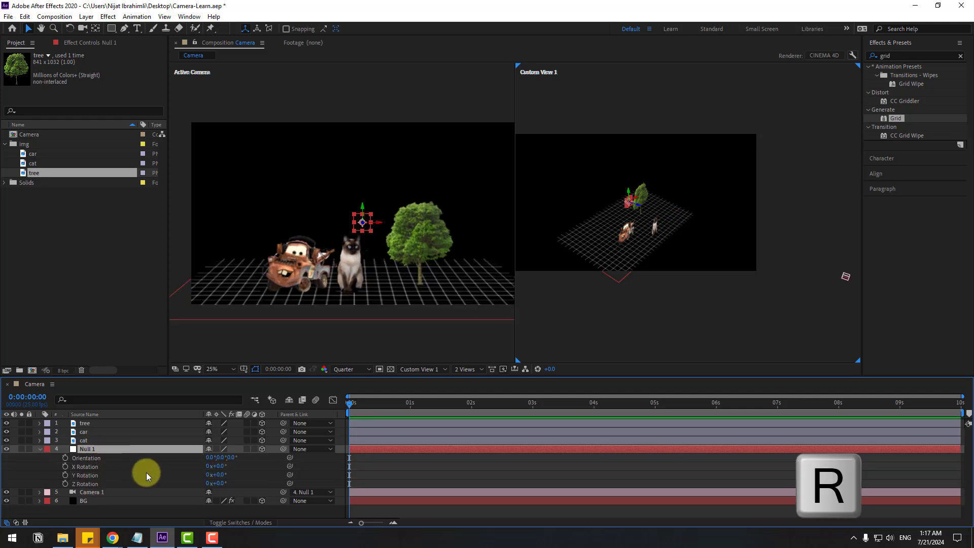
drag(221, 474, 90, 508)
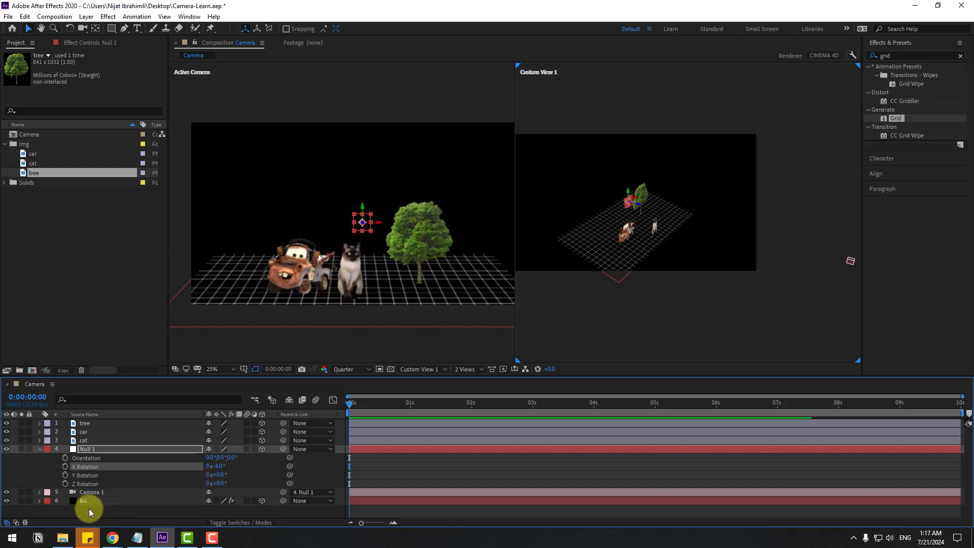
key(ctrl+z)
mouse_move(223, 484)
mouse_down()
mouse_move(206, 482)
mouse_move(227, 483)
mouse_up()
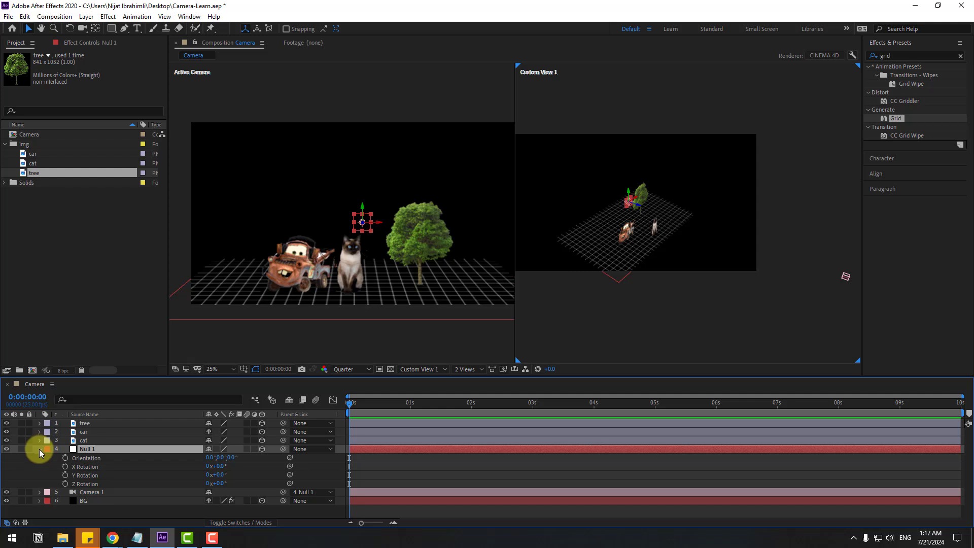
click(39, 449)
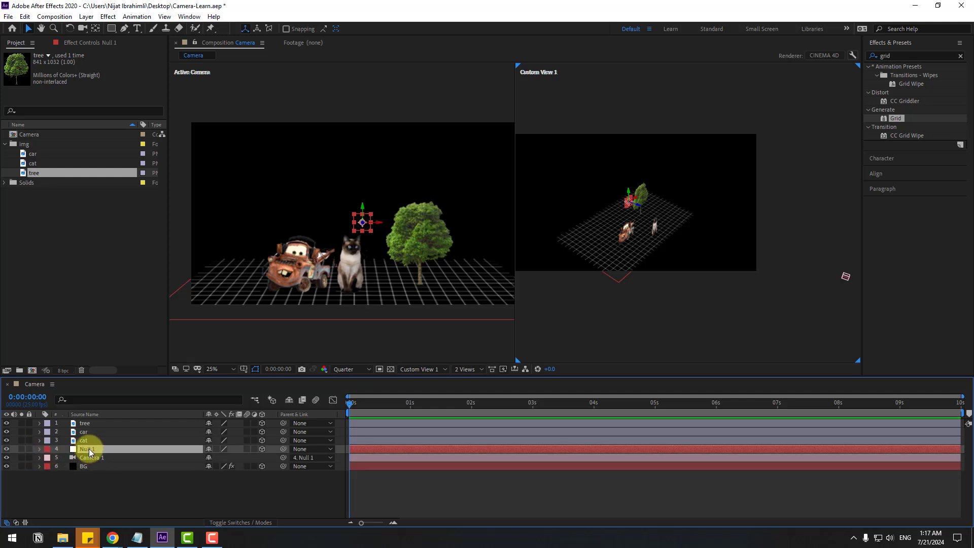
- Keyframe Null 1's Position, pushing it forward in Z at 5 s with X 962 and Y 775
key(p)
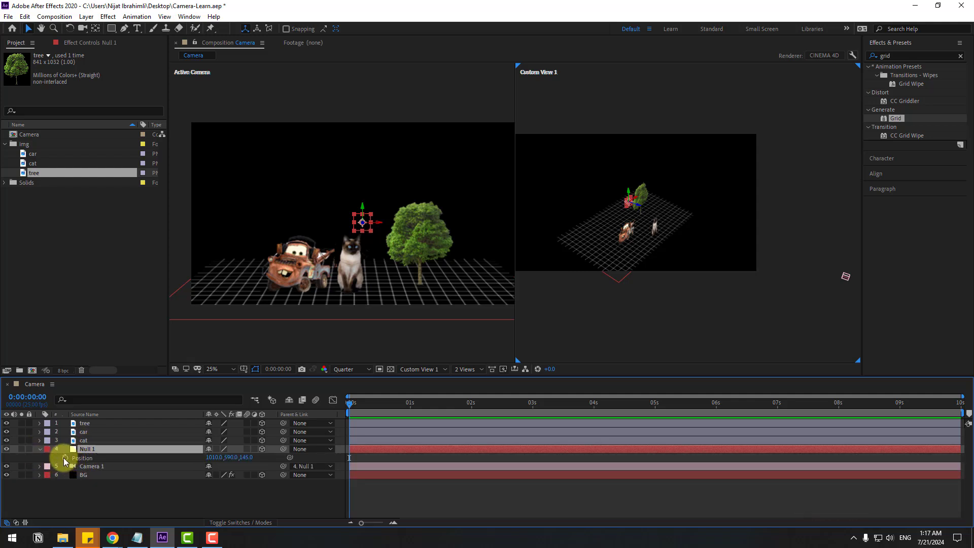
drag(245, 458, 48, 465)
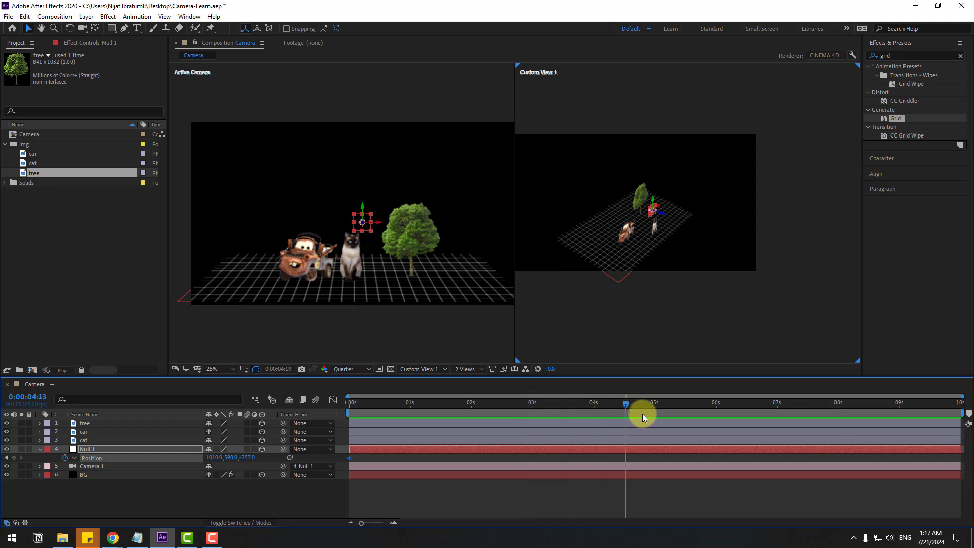
drag(657, 411, 655, 410)
drag(244, 458, 879, 308)
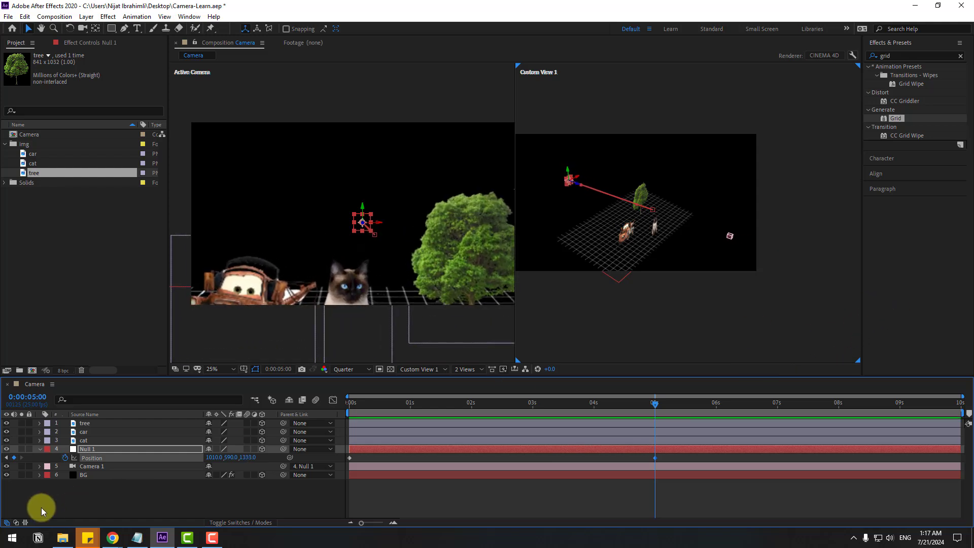
drag(227, 458, 360, 423)
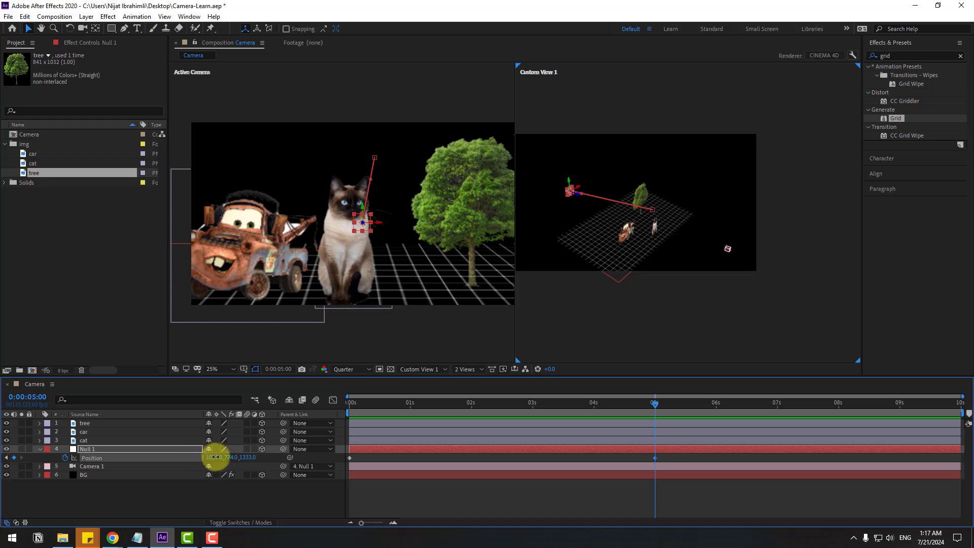
drag(216, 457, 180, 452)
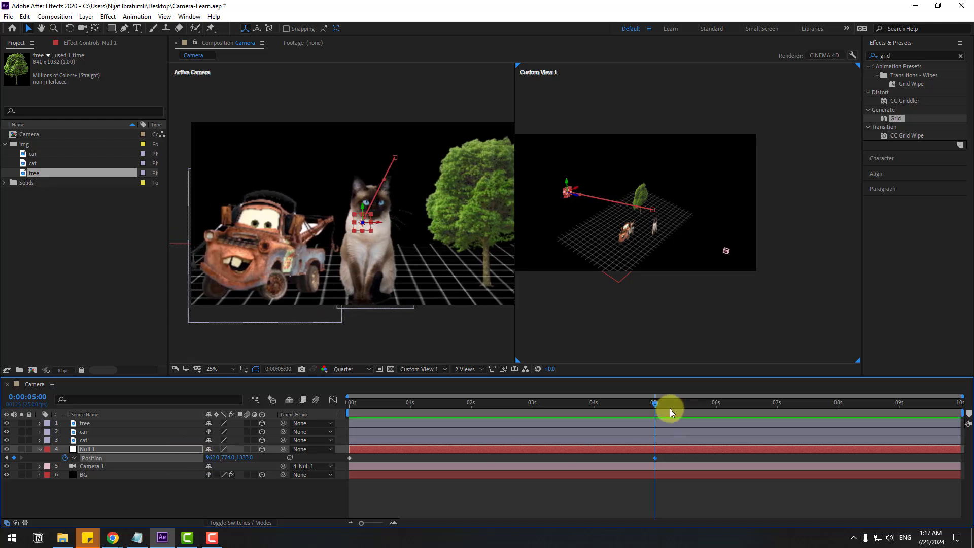
- Move the 5-second Position keyframe to about 2 seconds and preview the push-in
drag(655, 404, 199, 405)
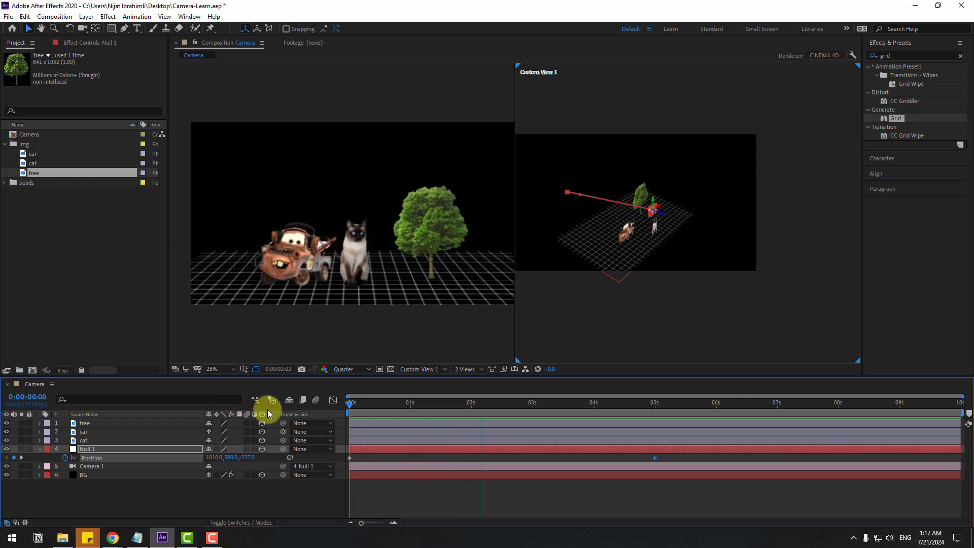
click(655, 466)
drag(654, 458, 478, 458)
key(space)
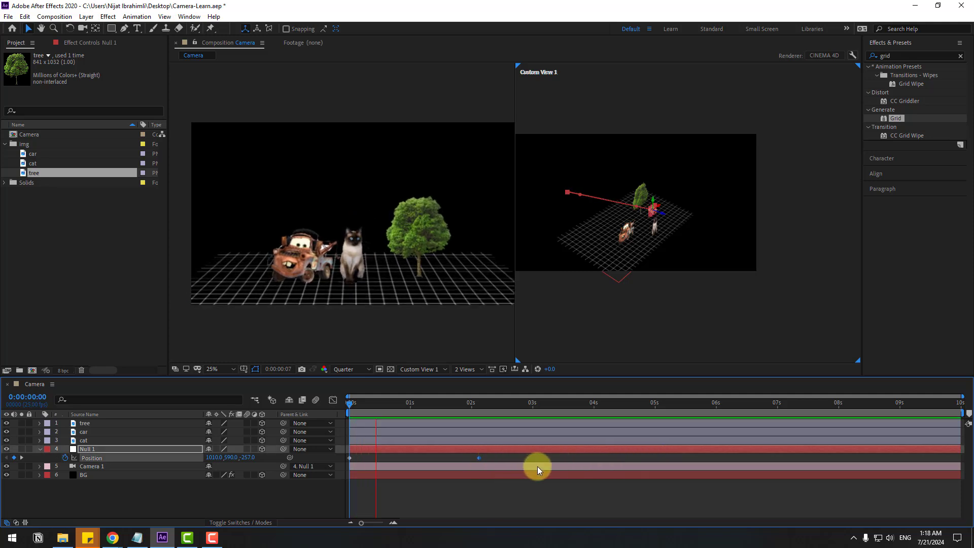
click(393, 406)
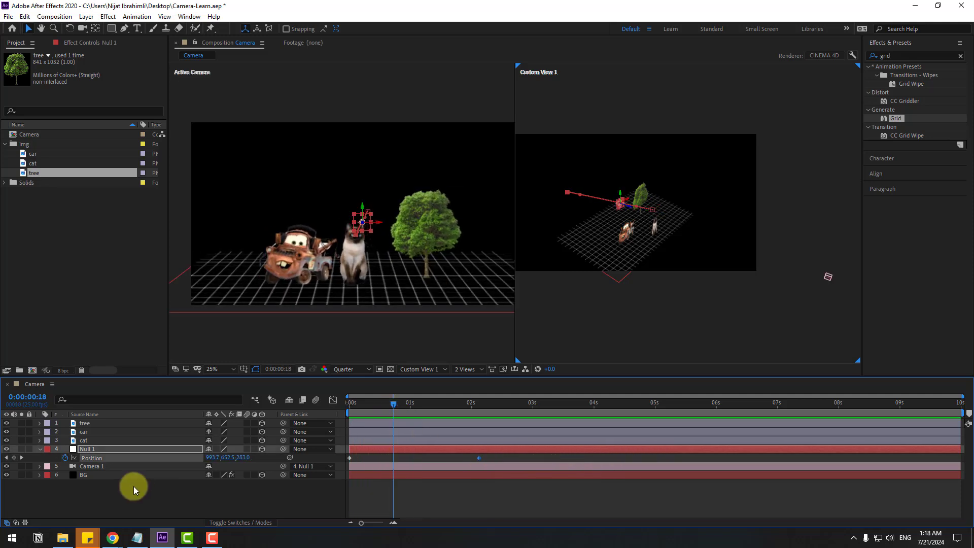
click(83, 467)
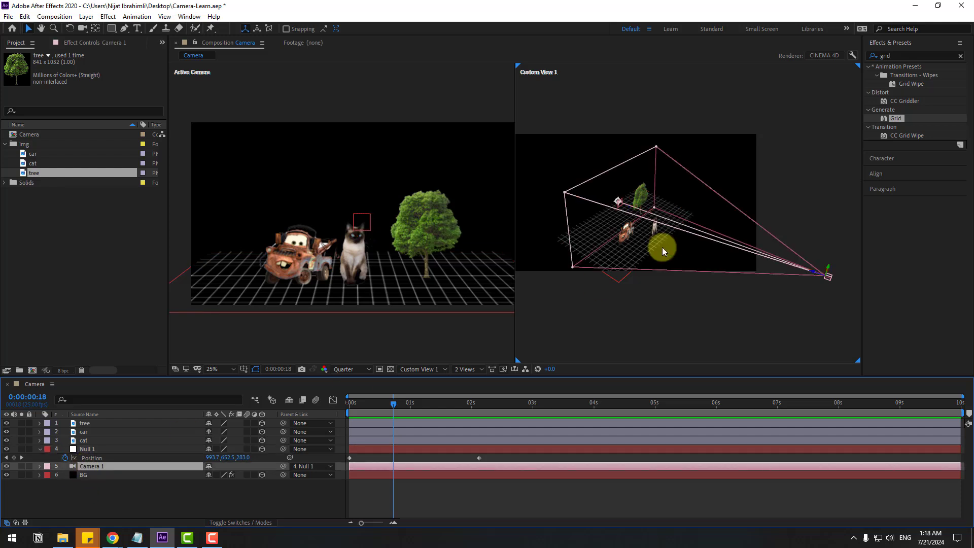
scroll(654, 250, up, 2)
scroll(632, 263, down, 2)
drag(378, 403, 348, 406)
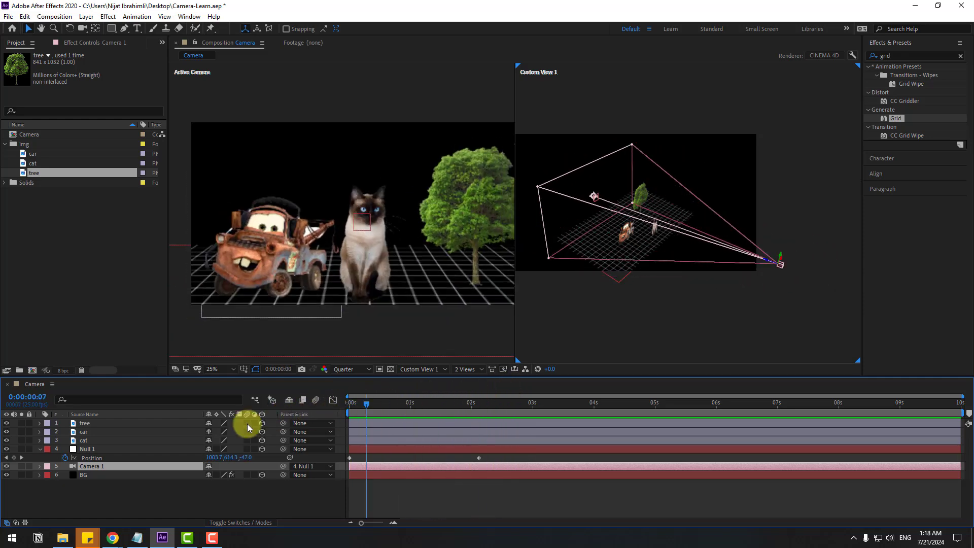
click(92, 450)
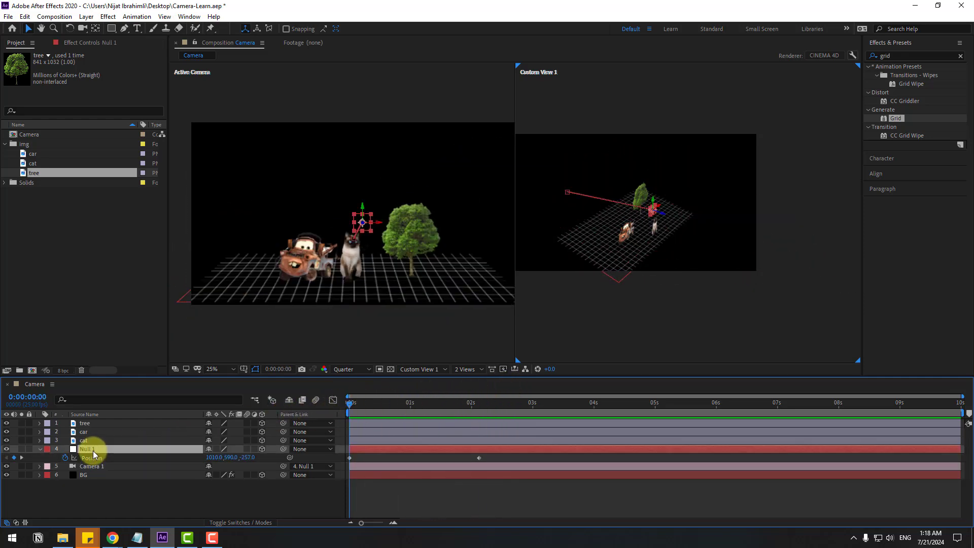
- Keyframe Null 1's Y Rotation to swing the rig by about 2 seconds and preview it
key(shift+r)
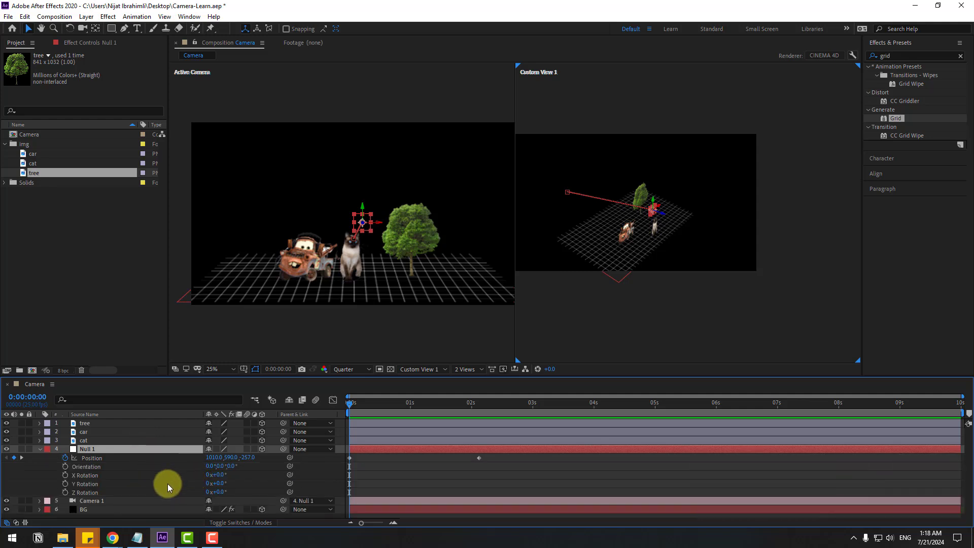
click(65, 484)
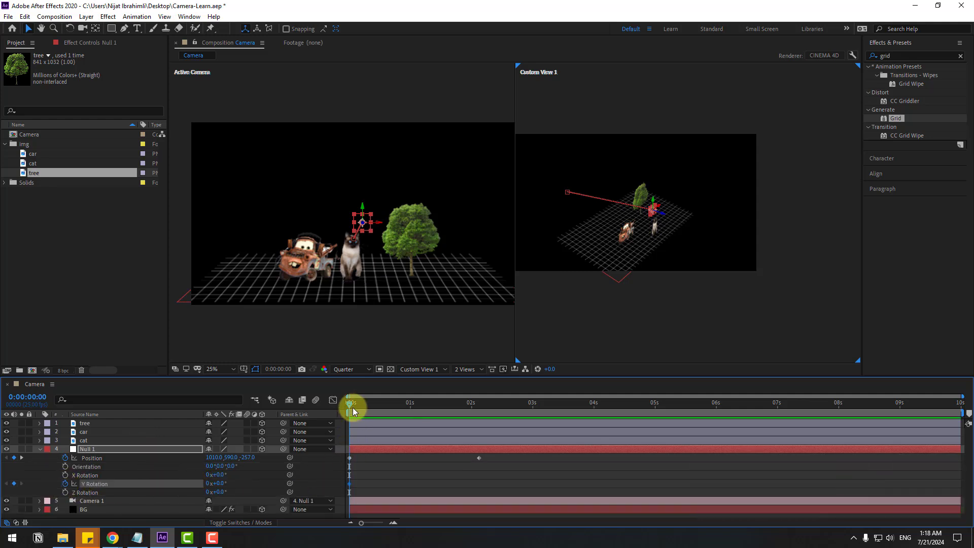
drag(352, 407, 480, 409)
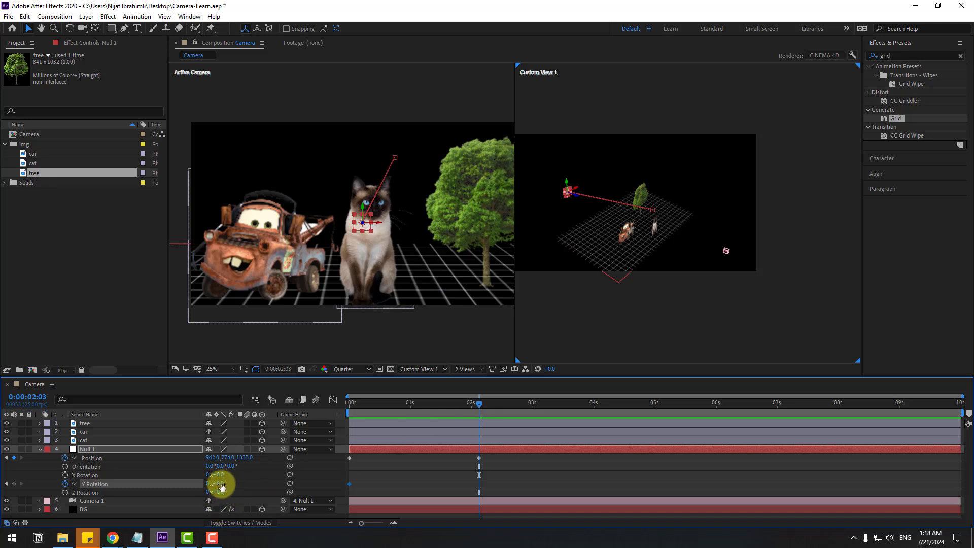
drag(219, 484, 60, 503)
click(480, 408)
drag(478, 409, 333, 416)
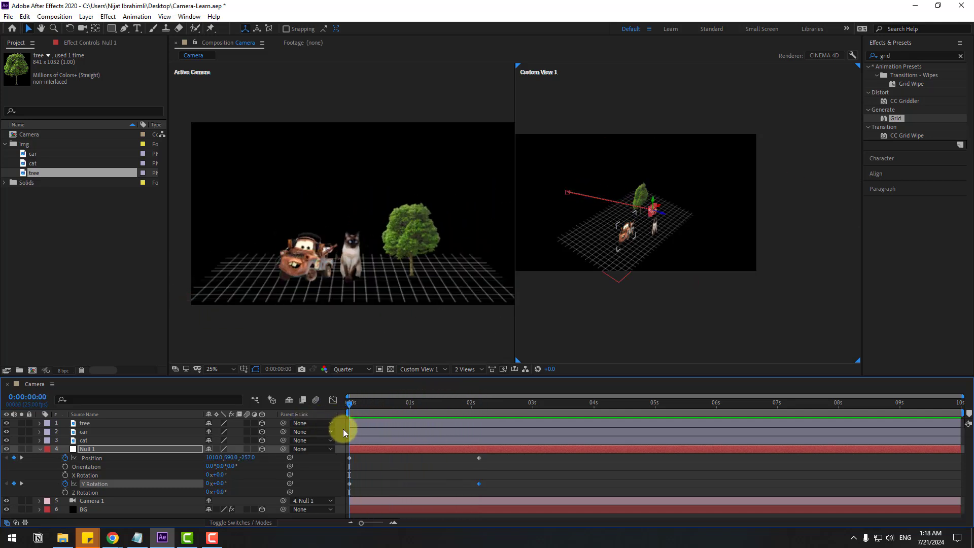
key(space)
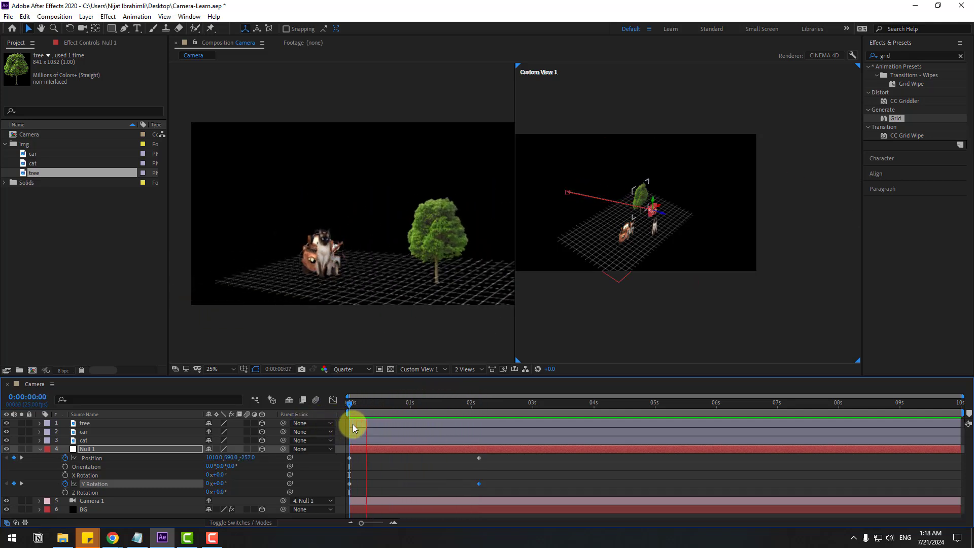
click(390, 402)
click(93, 502)
drag(383, 403, 298, 397)
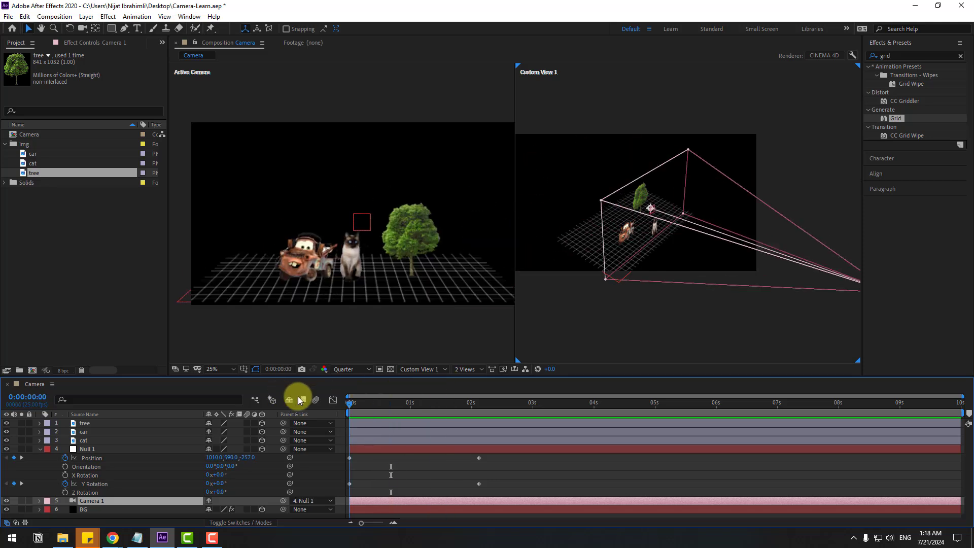
- Delete Null 1's Y Rotation and Position keyframes, leaving it at 1010, 590, −257
drag(498, 478, 342, 494)
key(Delete)
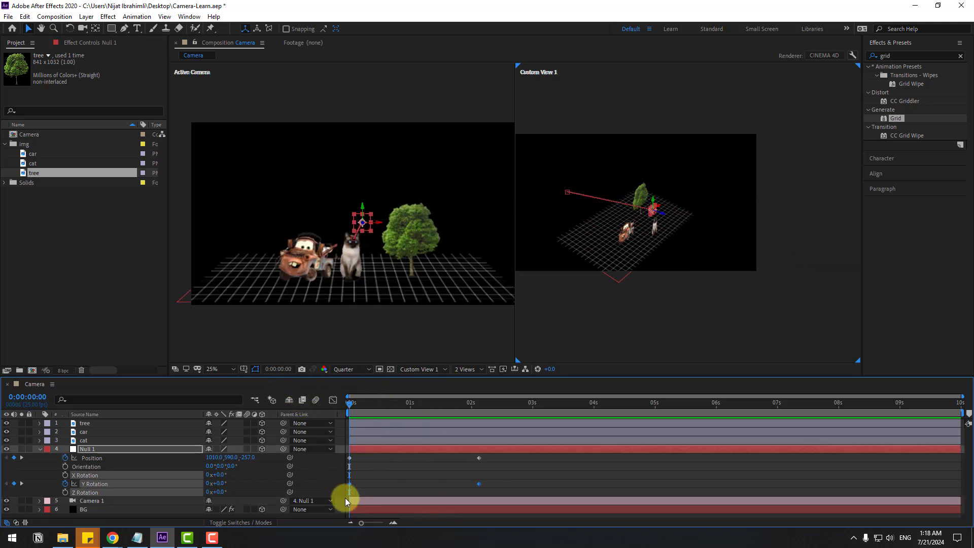
click(424, 480)
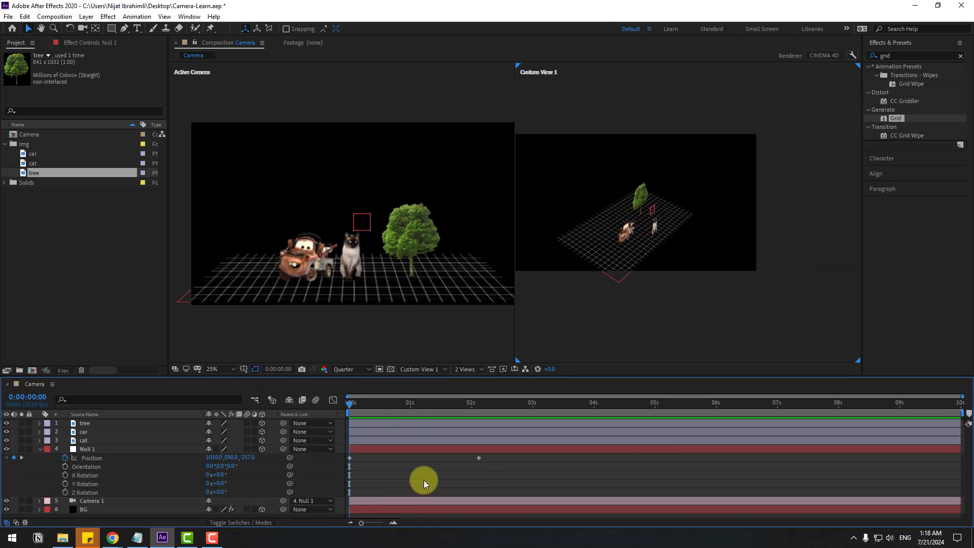
drag(486, 470, 360, 453)
key(Delete)
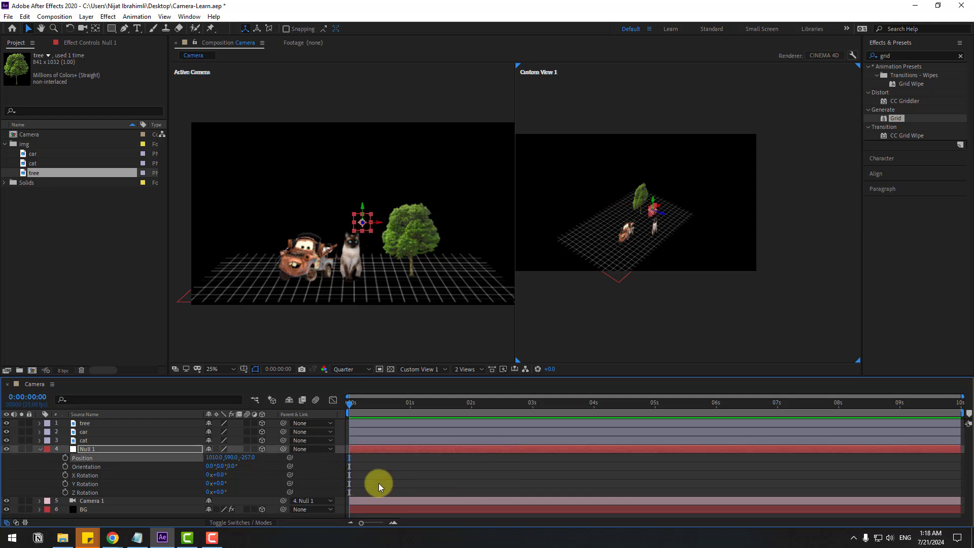
click(39, 449)
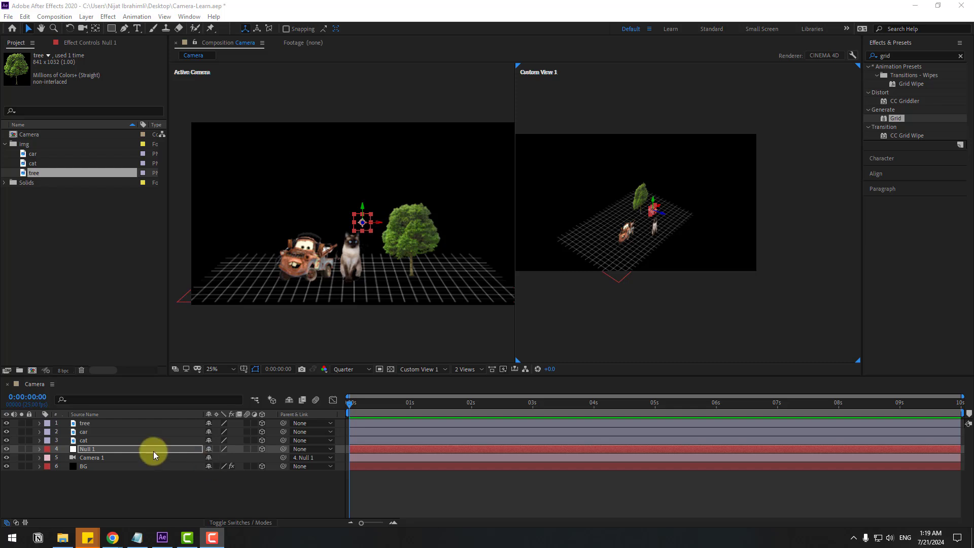
- Switch Camera 1's Depth of Field to On in Camera Options
click(89, 459)
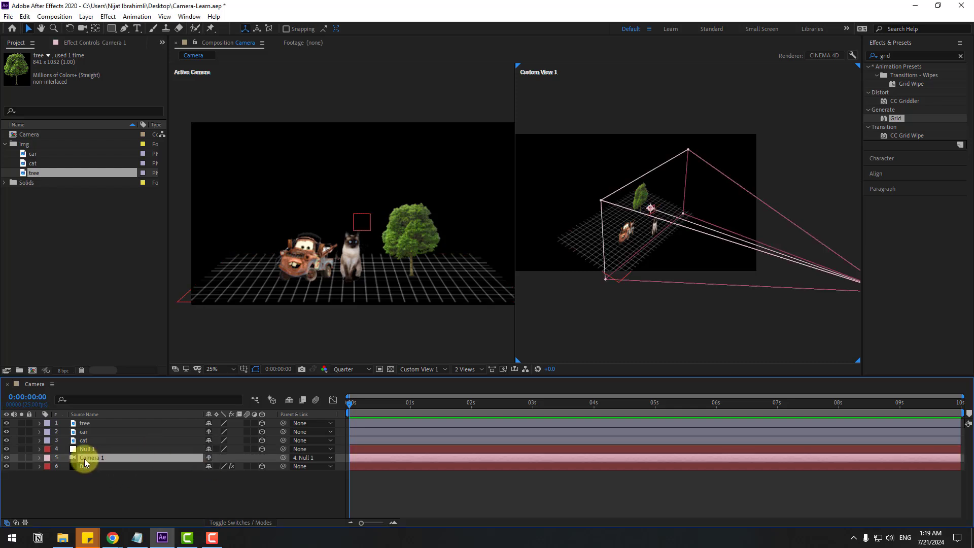
click(39, 458)
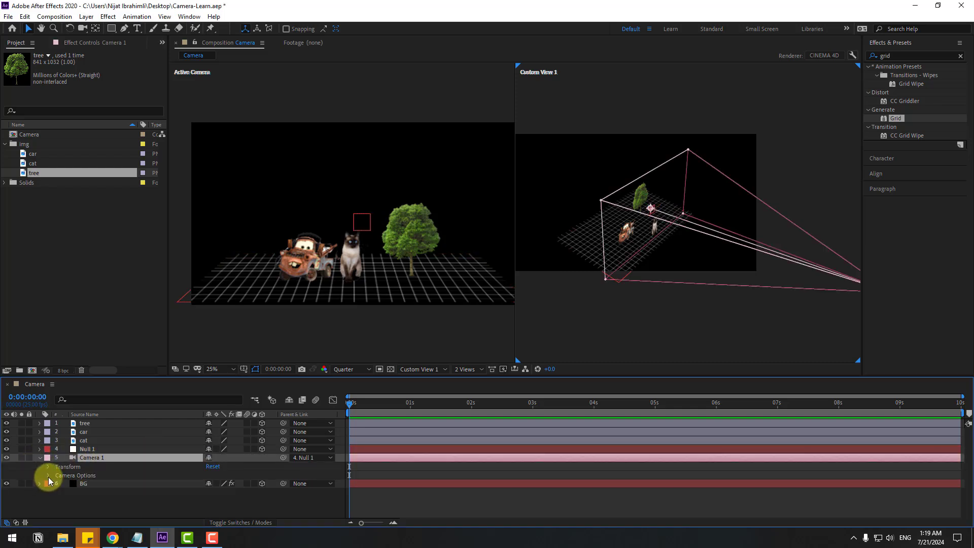
scroll(53, 482, down, 2)
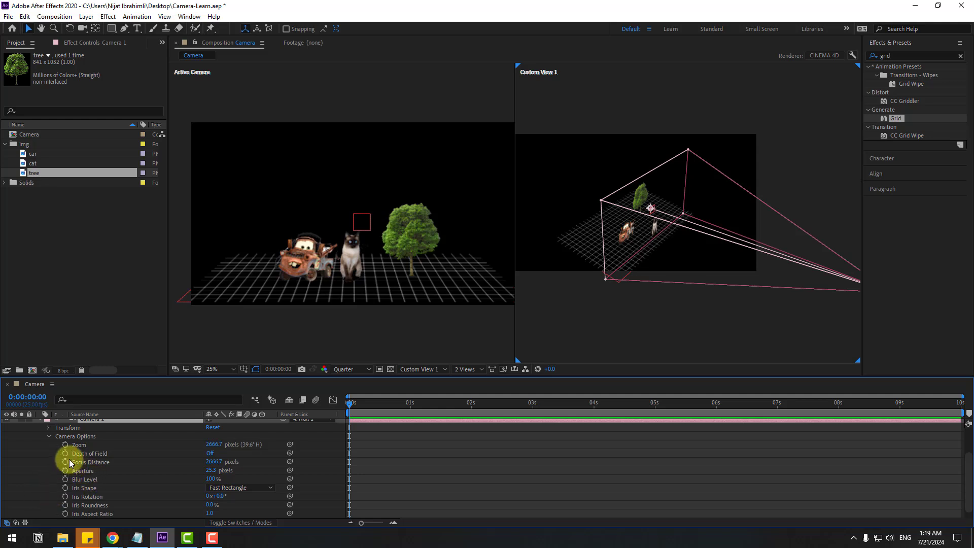
click(91, 455)
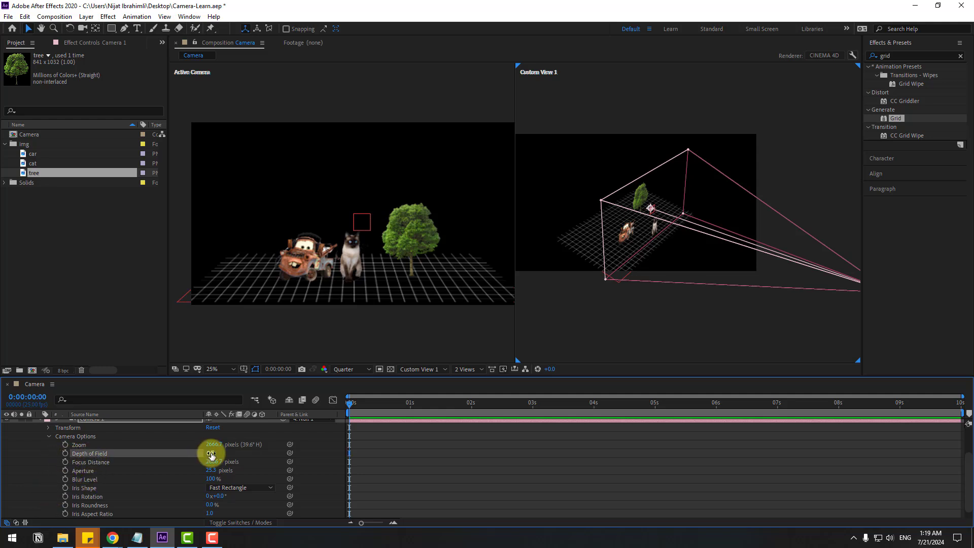
click(209, 454)
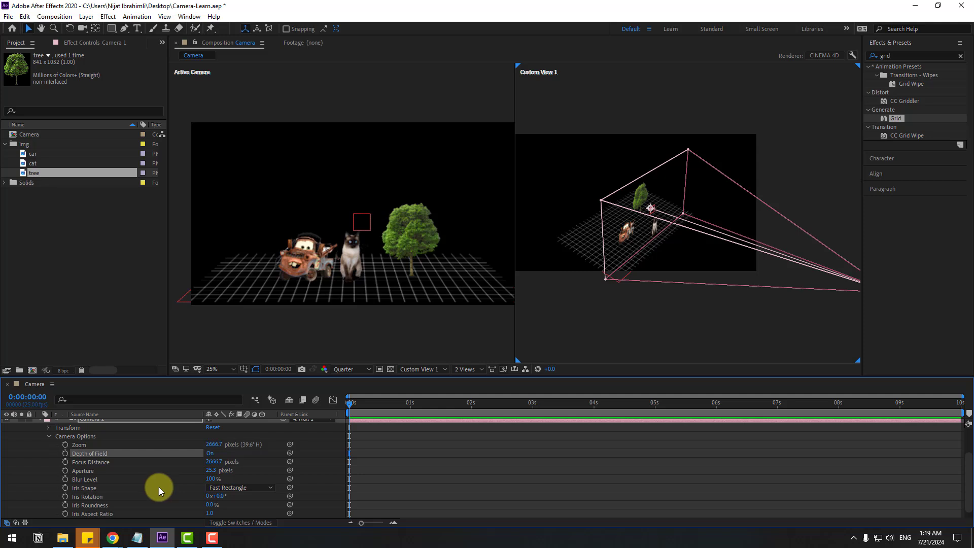
click(80, 480)
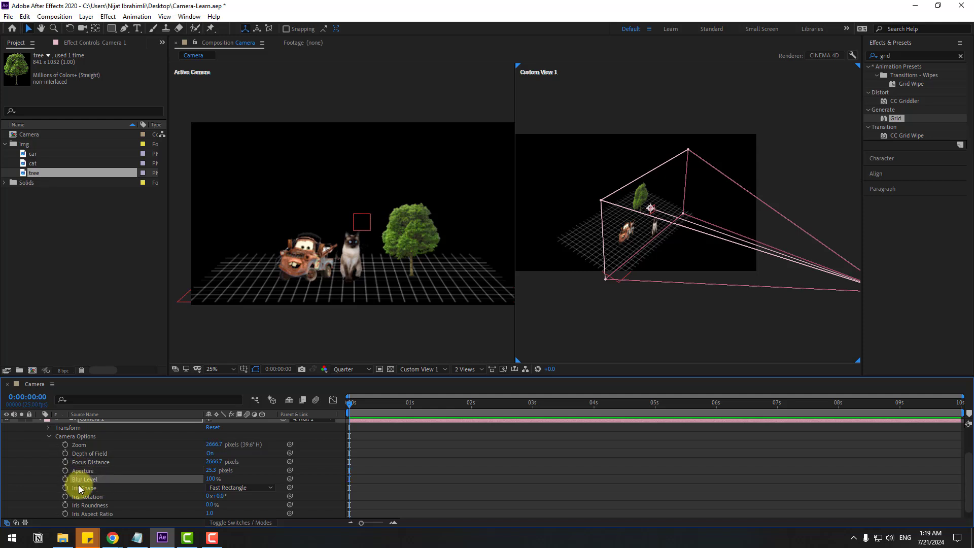
scroll(355, 289, up, 4)
- Dolly Camera 1 closer to the scene with the Track Z Camera tool
key(h)
drag(317, 255, 309, 247)
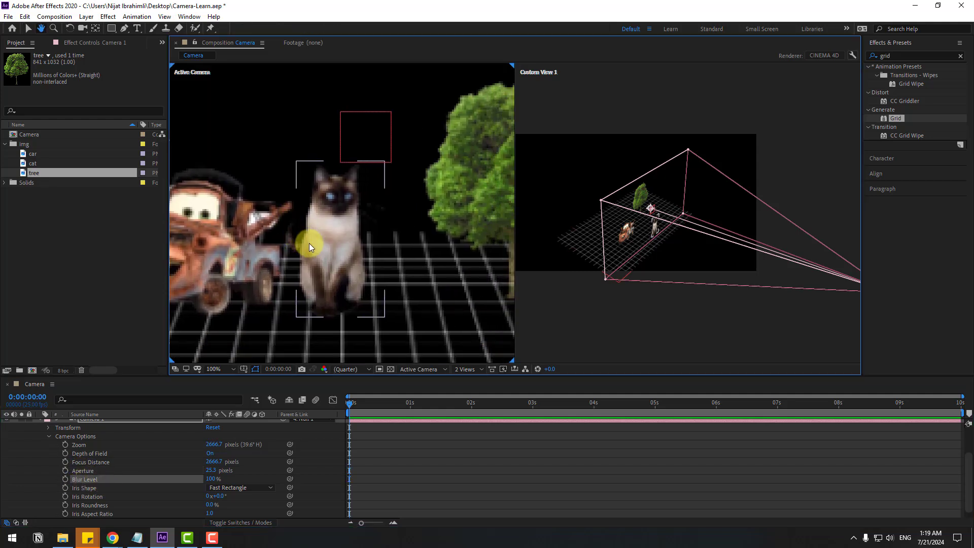
scroll(309, 247, down, 2)
key(v)
scroll(92, 497, up, 3)
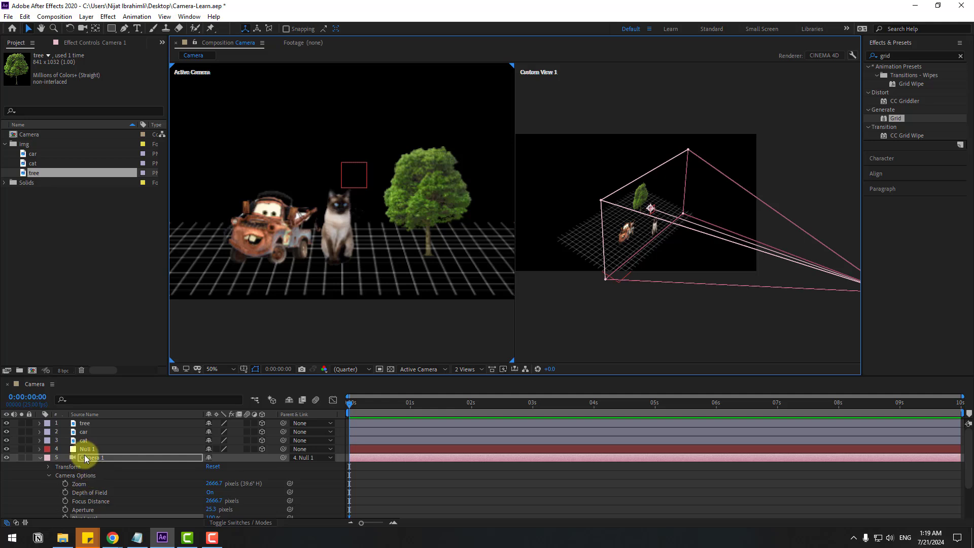
click(85, 458)
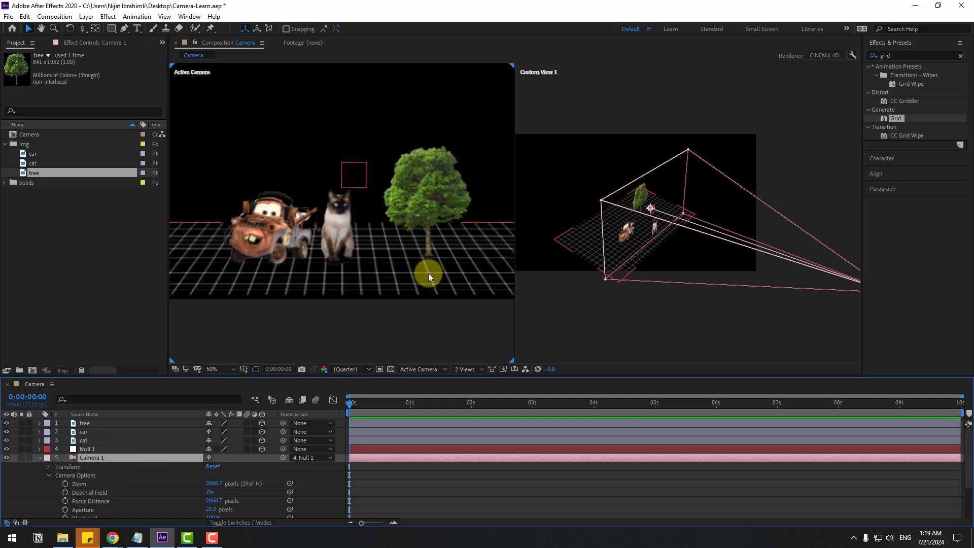
click(81, 32)
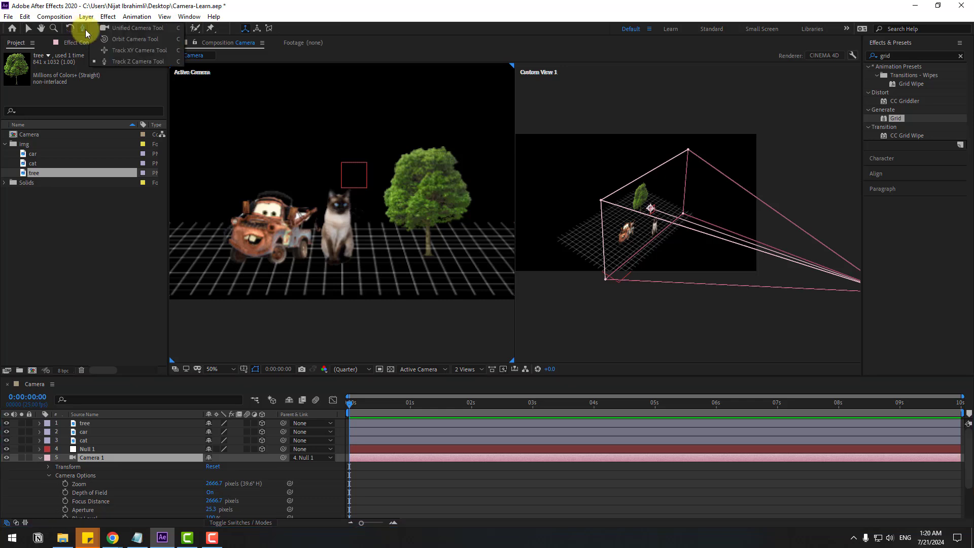
key(c)
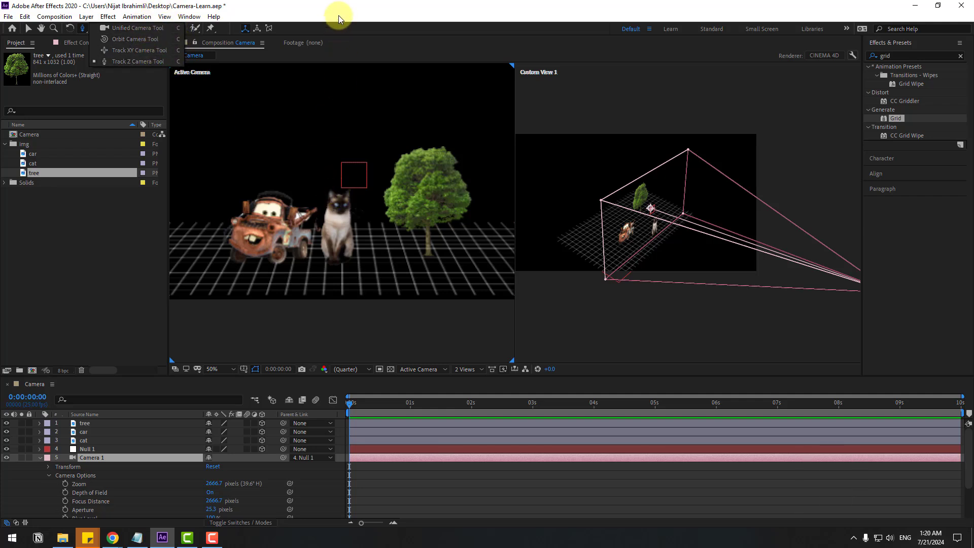
drag(273, 246, 355, 159)
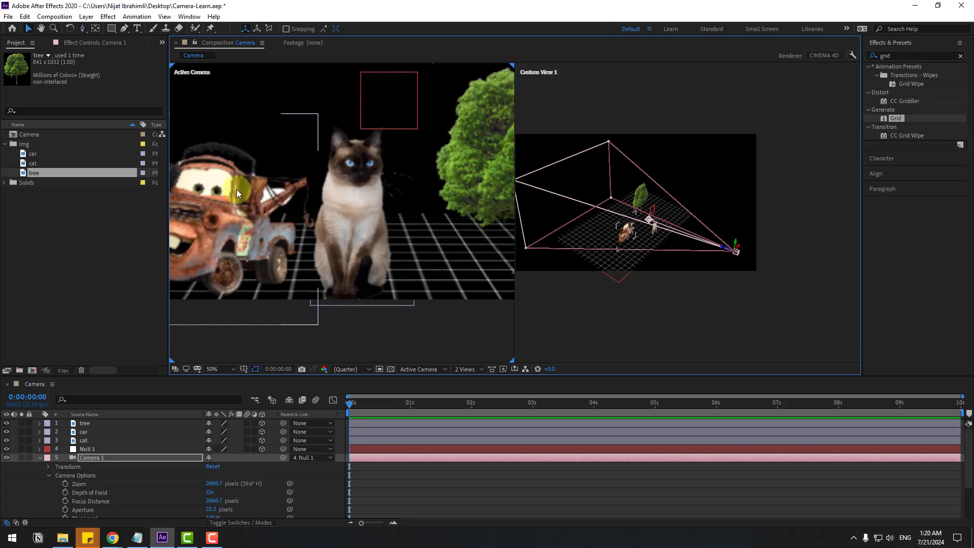
- Drag the car layer further back so it sits partly behind the cat
key(v)
click(216, 196)
drag(216, 196, 386, 165)
- In Camera 1's Camera Options, enter 200% for Blur Level and set Aperture to 100 pixels
scroll(136, 473, down, 1)
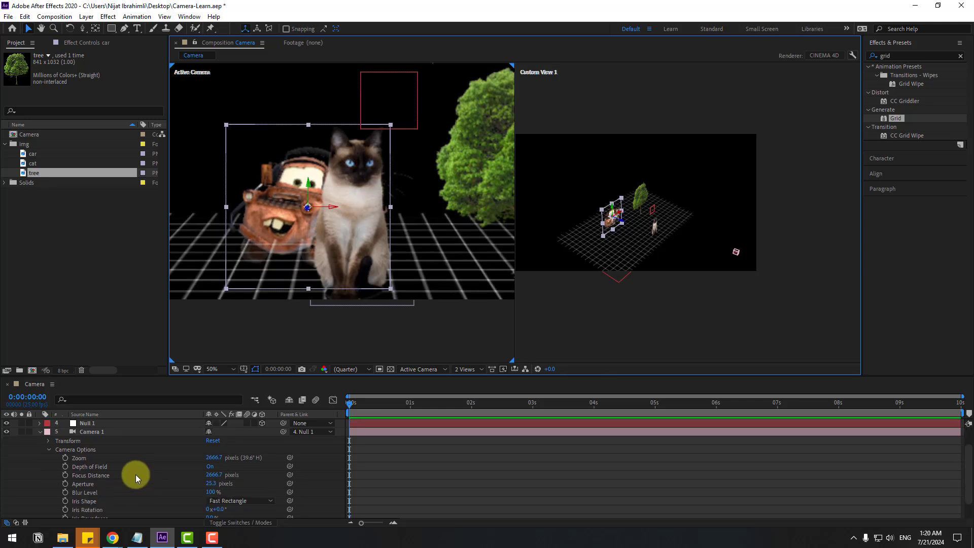
click(204, 491)
text(200)
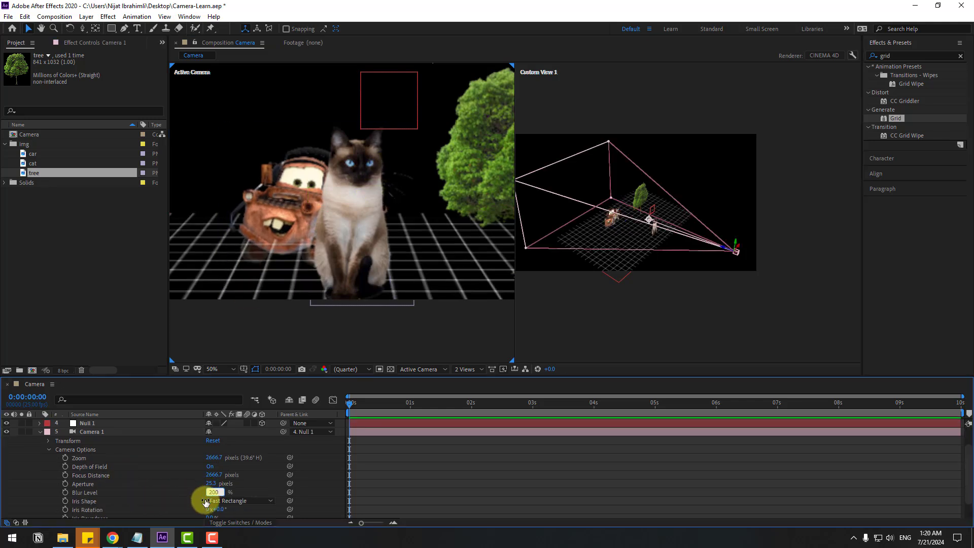
key(Return)
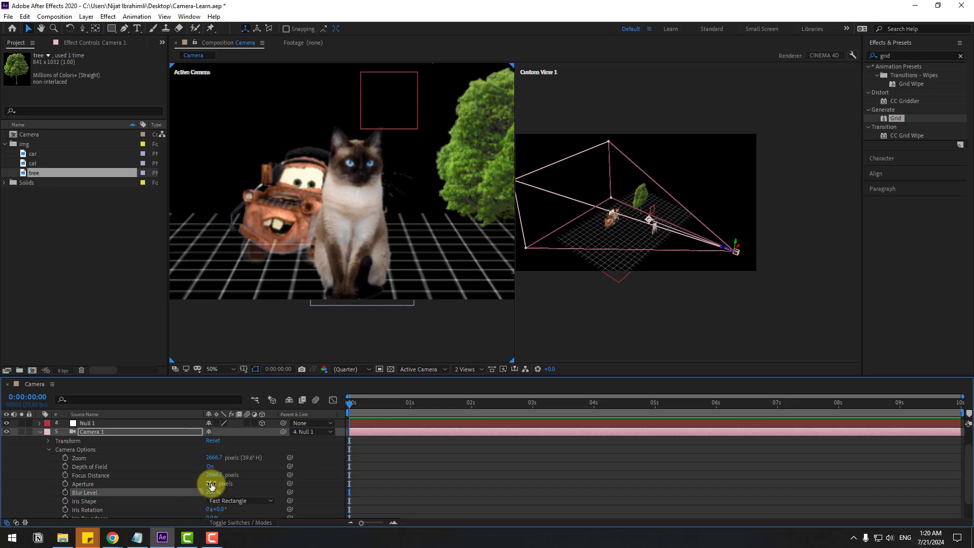
click(212, 486)
click(215, 483)
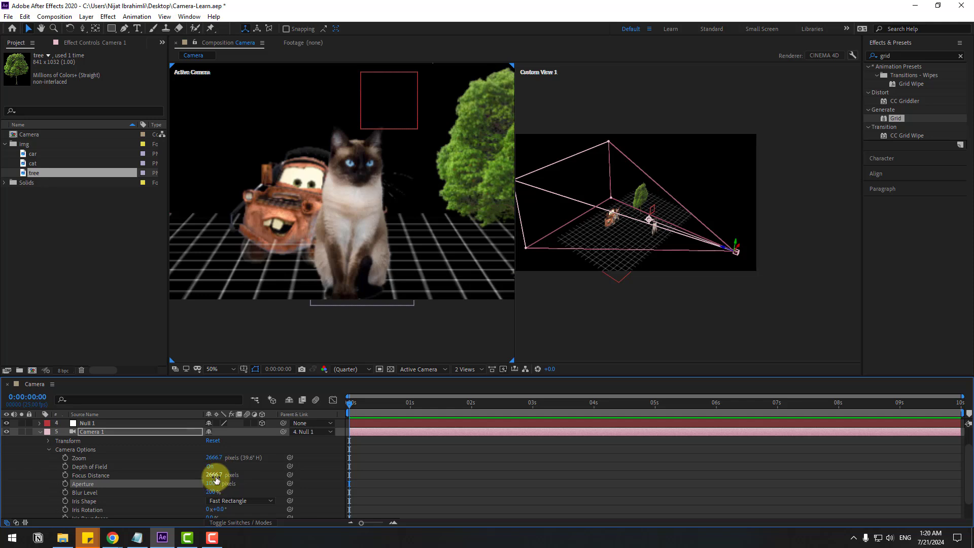
drag(215, 478, 248, 469)
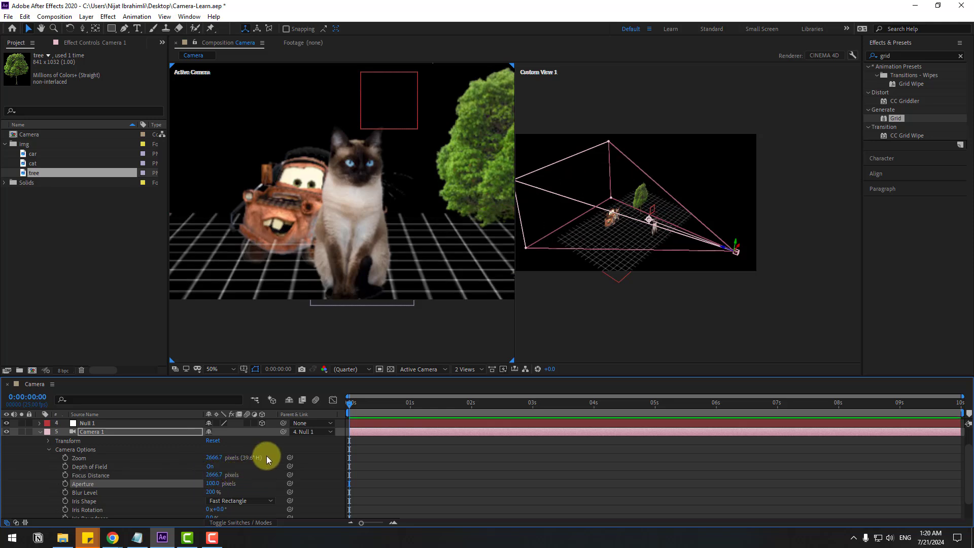
click(17, 451)
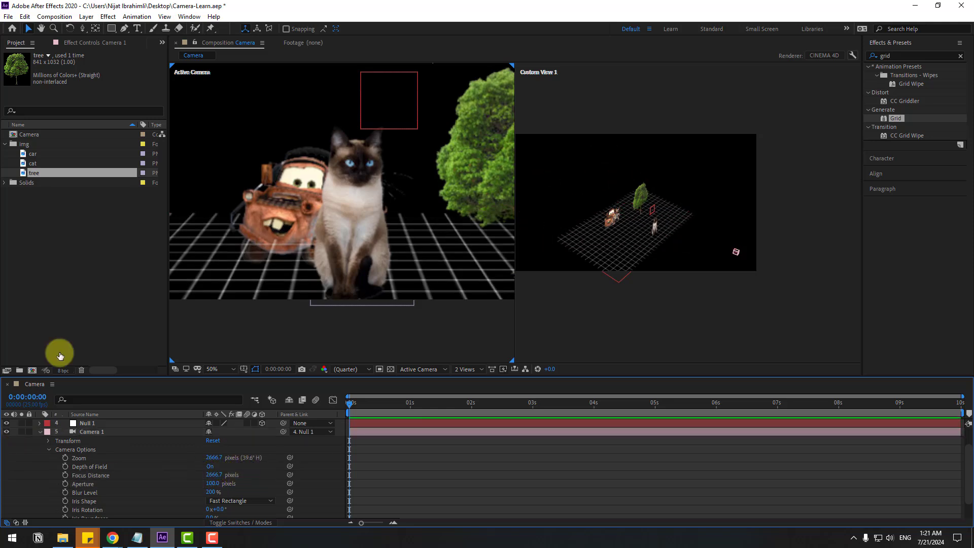
- Change the Camera composition's renderer to Classic 3D in Composition Settings
click(59, 16)
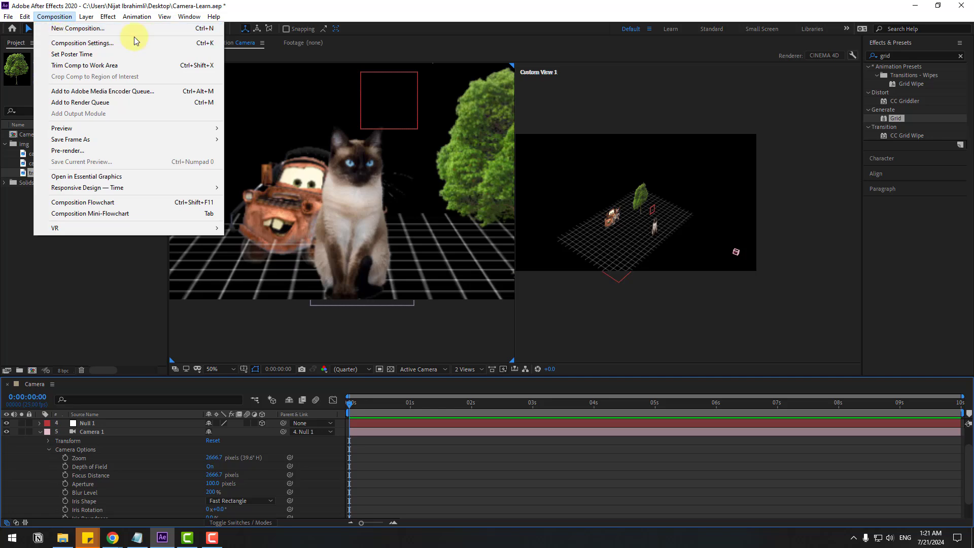
click(99, 42)
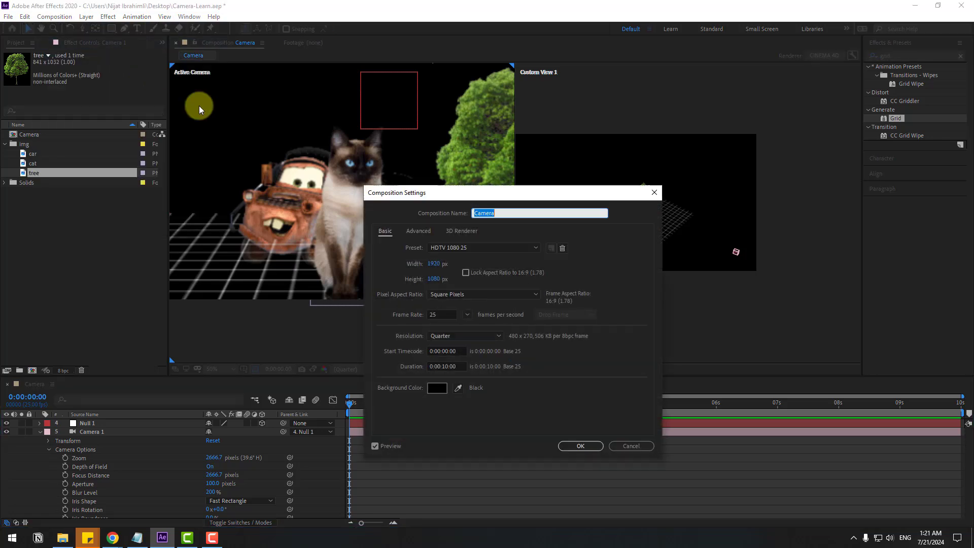
click(455, 230)
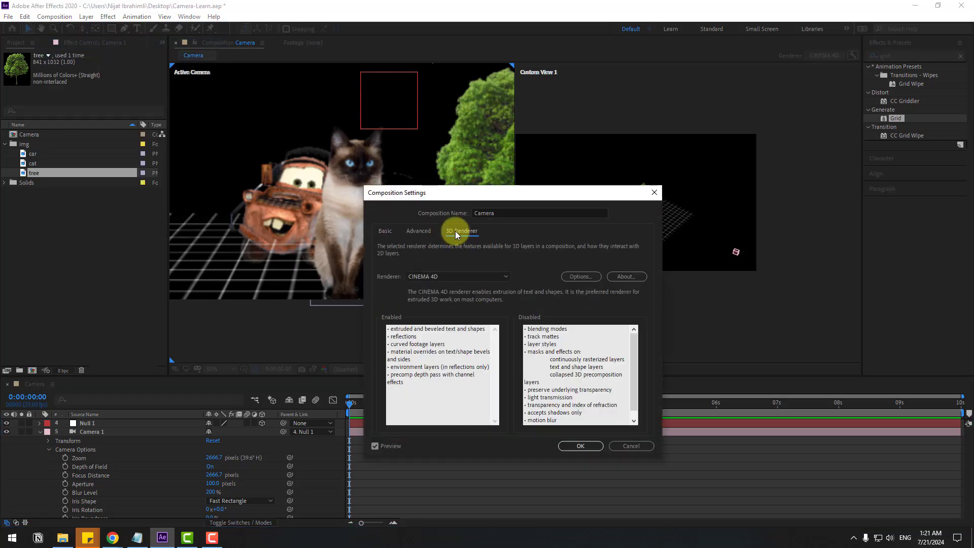
click(426, 279)
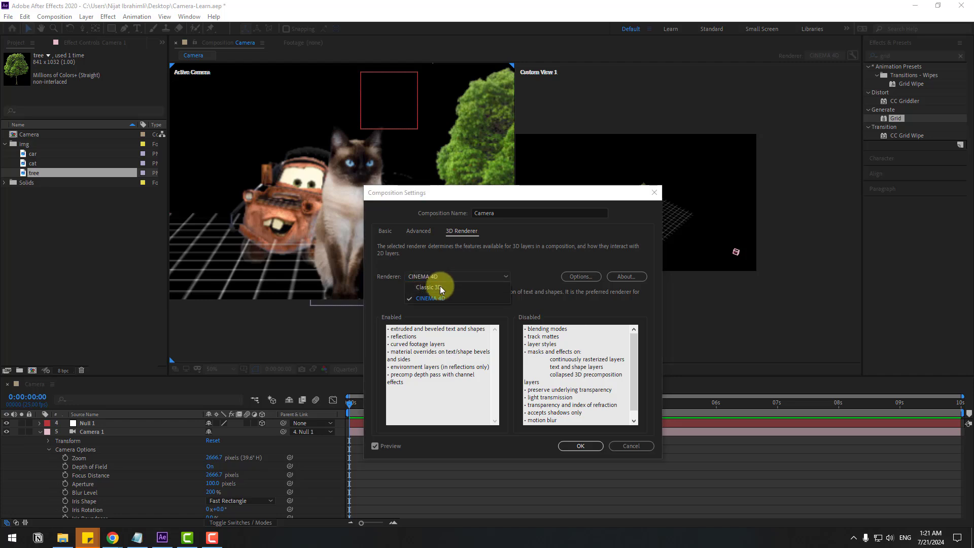
click(437, 288)
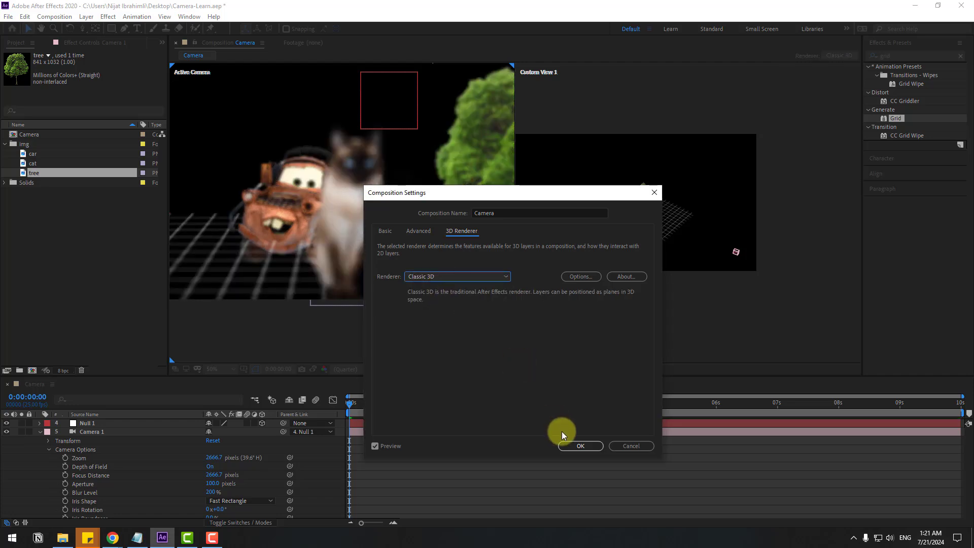
click(573, 444)
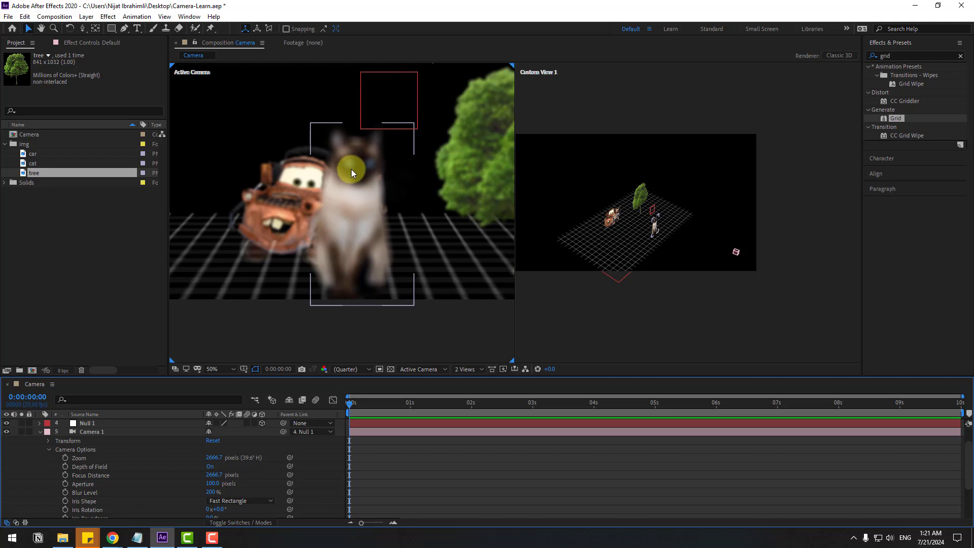
- Lower Camera 1's Focus Distance to about 1103.7 so the cat is sharp
click(152, 474)
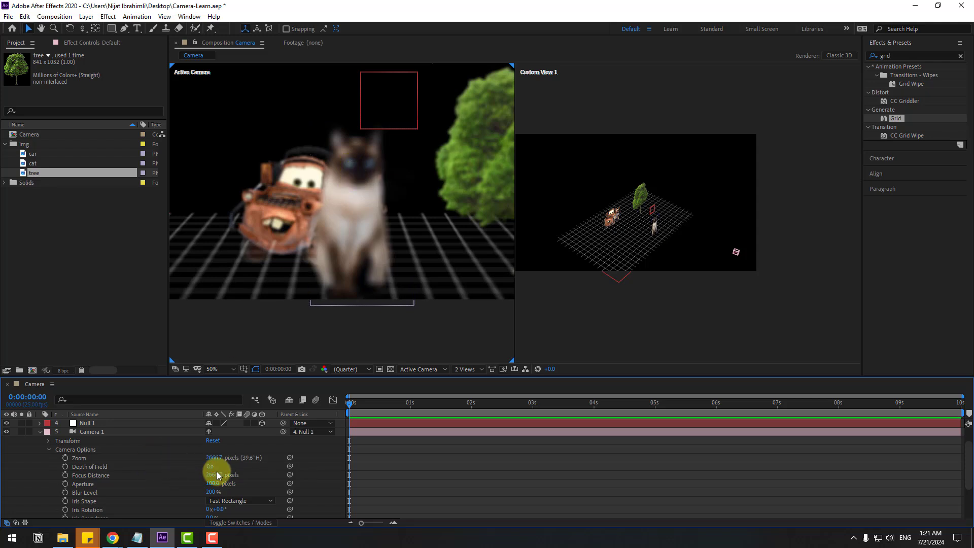
drag(213, 474, 50, 484)
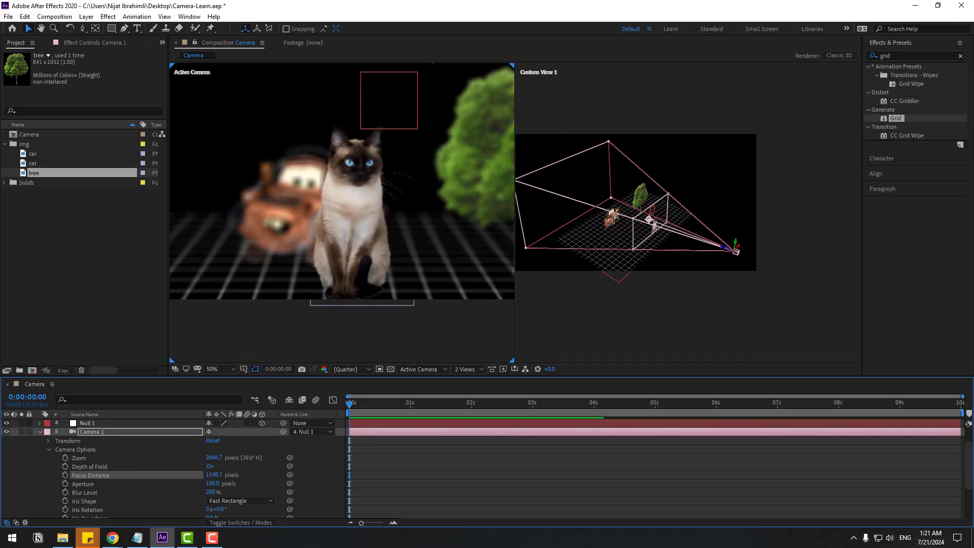
mouse_move(215, 477)
mouse_down()
mouse_move(203, 474)
mouse_move(248, 480)
mouse_move(214, 491)
mouse_move(217, 467)
mouse_move(152, 471)
mouse_move(213, 474)
mouse_move(211, 461)
mouse_up()
- Preview at Full resolution and nudge the focus distance slightly closer on the cat
click(347, 369)
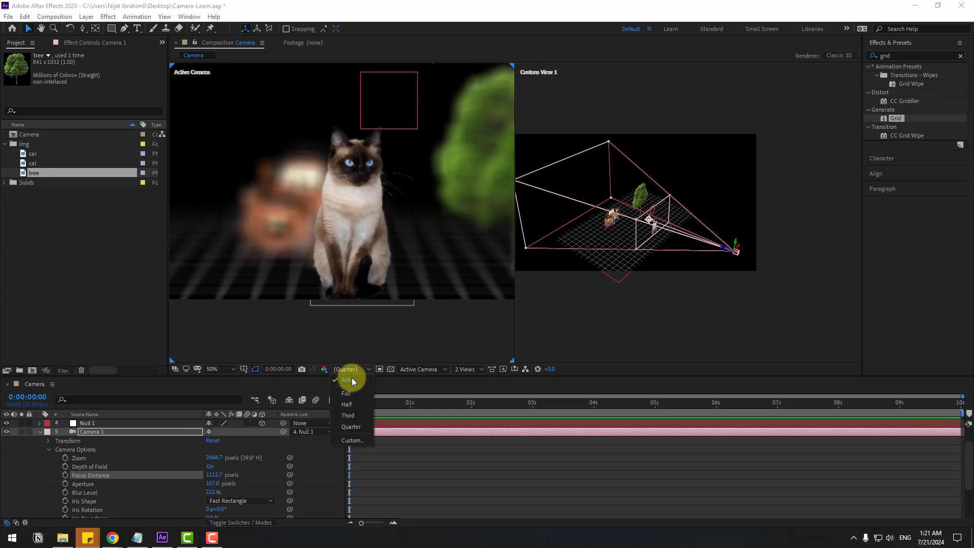
click(346, 393)
scroll(343, 221, up, 2)
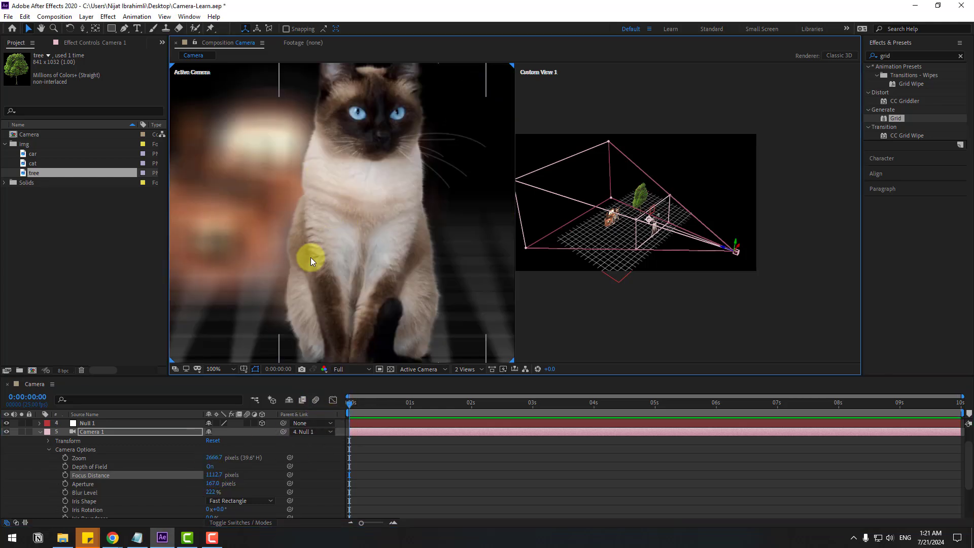
drag(311, 258, 262, 321)
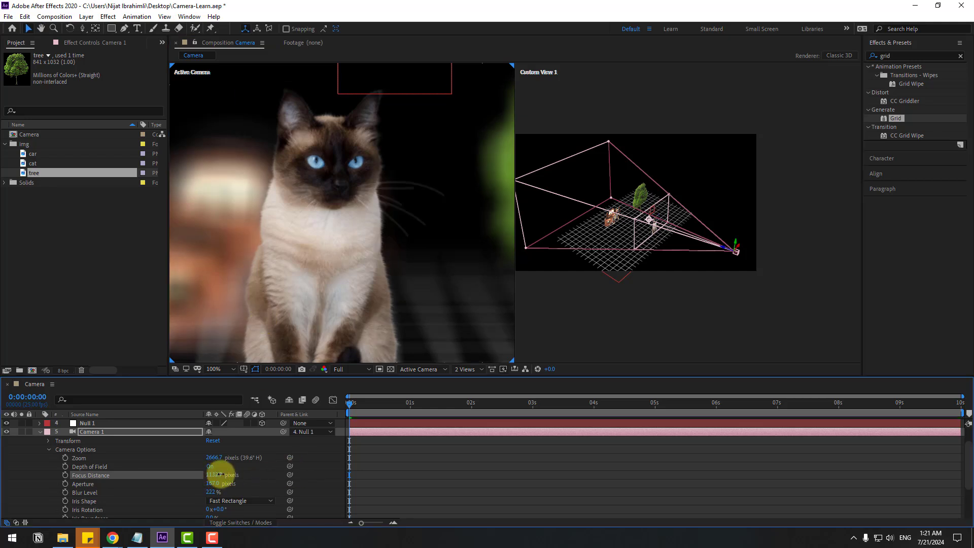
drag(219, 473, 206, 474)
scroll(378, 292, down, 2)
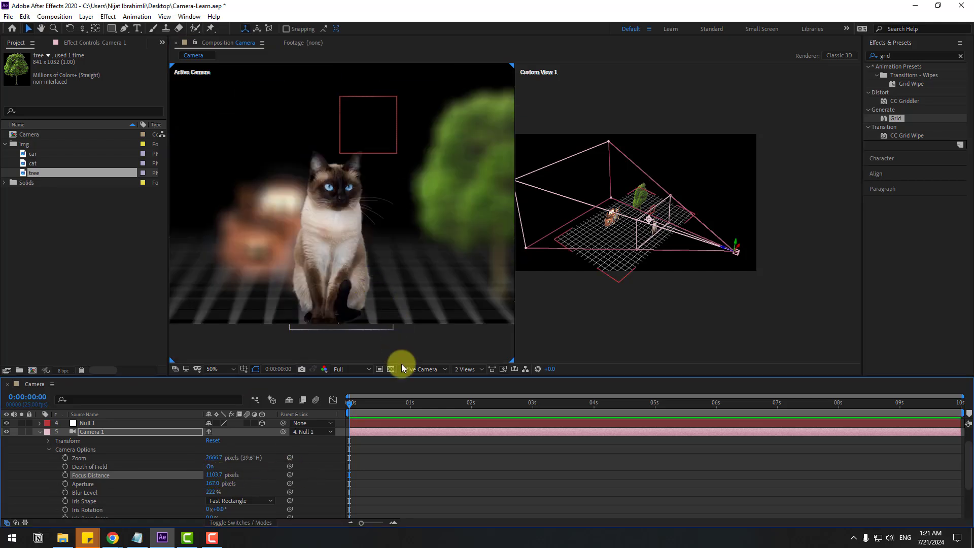
click(83, 433)
click(86, 424)
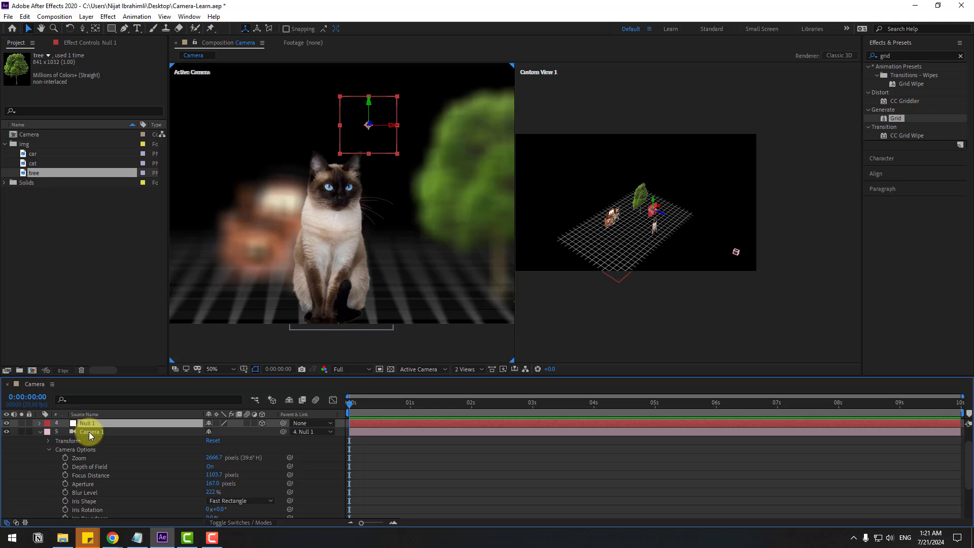
- Keyframe Null 1's Position at 0 s and slide the rig sideways at 3 s
key(p)
click(65, 431)
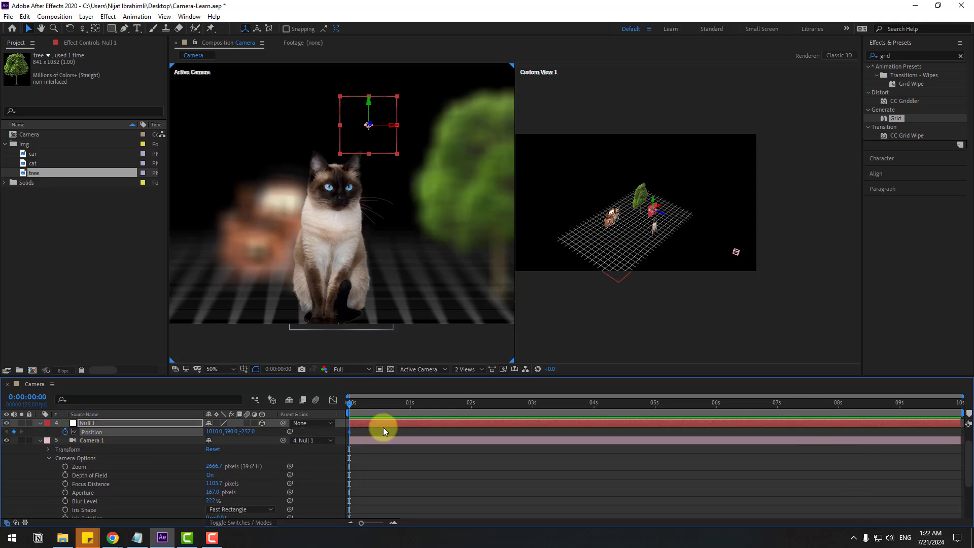
drag(387, 403, 533, 414)
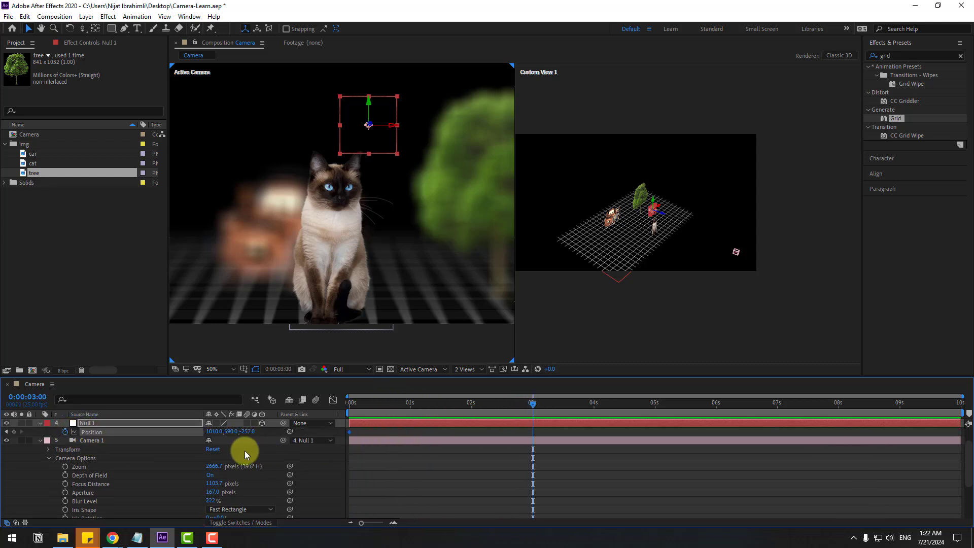
drag(210, 431, 132, 426)
drag(532, 404, 348, 410)
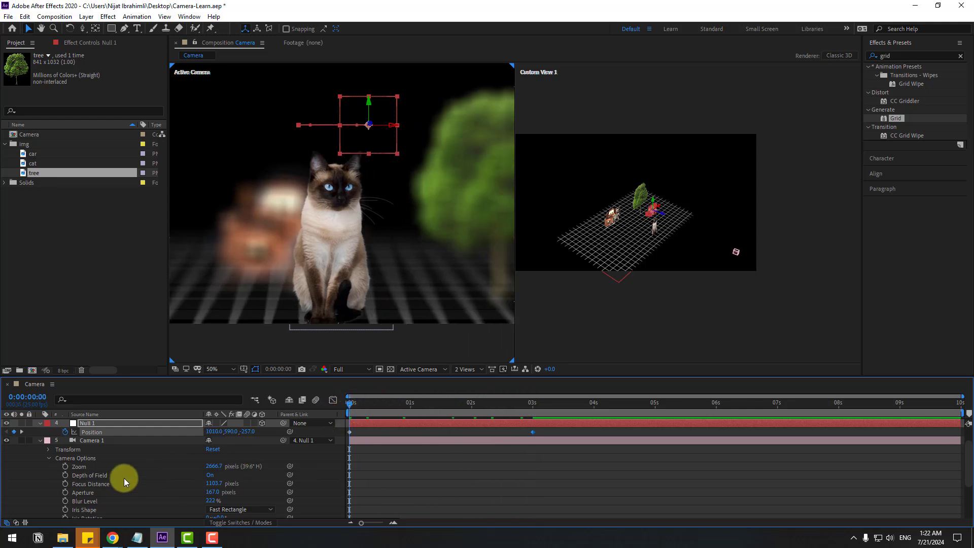
- Keyframe Focus Distance from the cat at about 1 s to the car at 3 s, then preview
scroll(98, 484, down, 1)
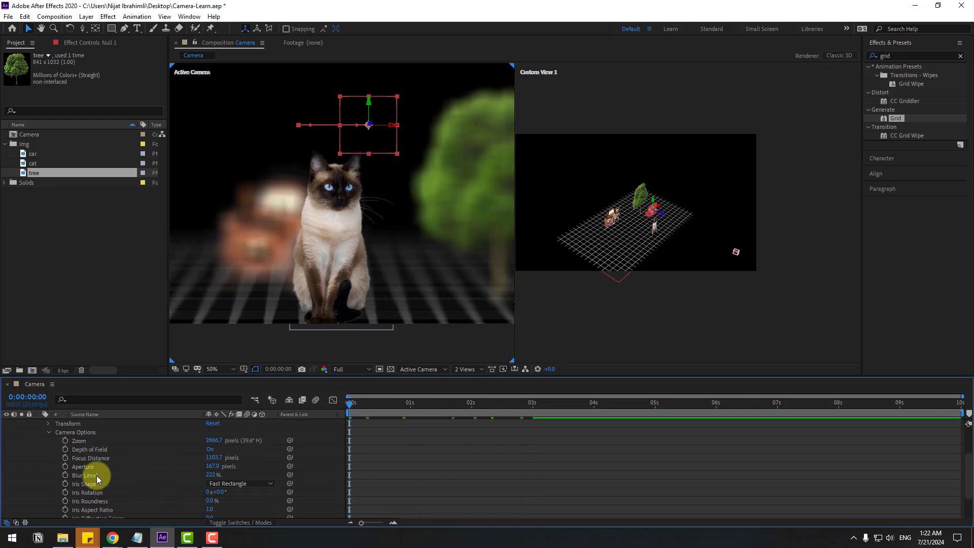
click(65, 458)
scroll(406, 471, up, 1)
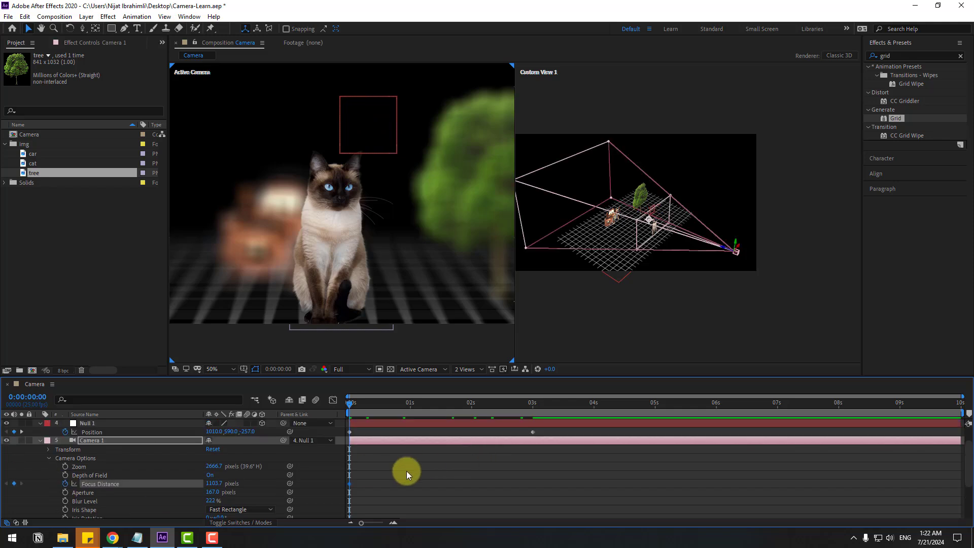
drag(393, 487, 419, 458)
drag(399, 402, 547, 406)
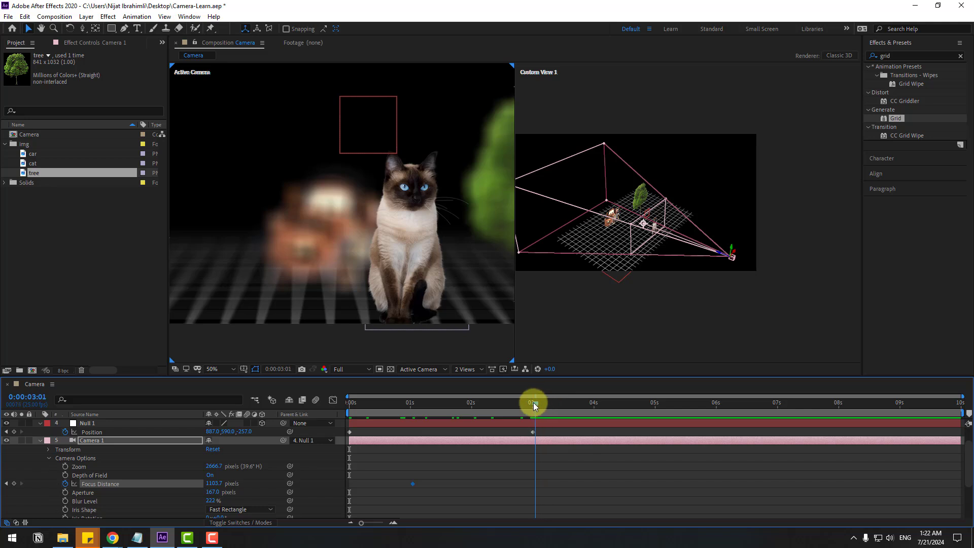
drag(202, 484, 501, 445)
click(560, 477)
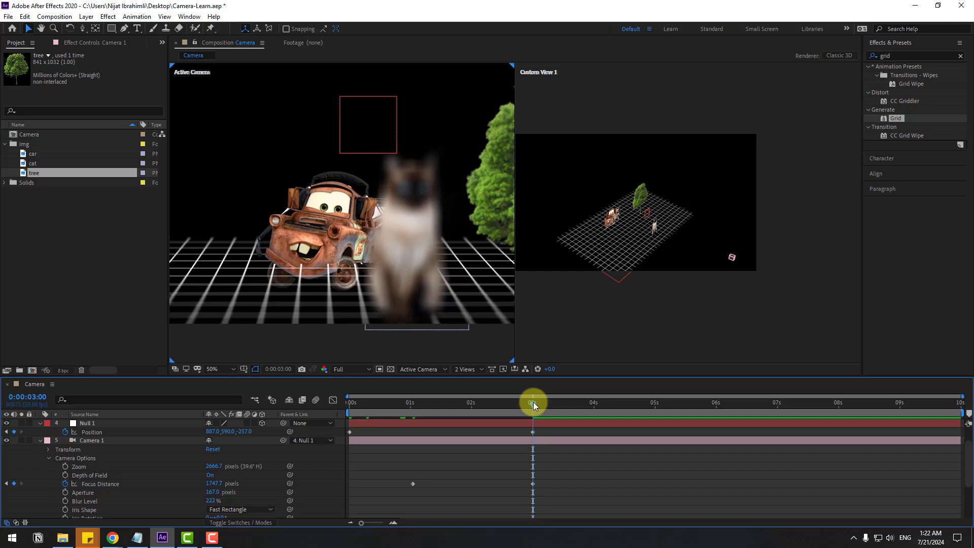
key(space)
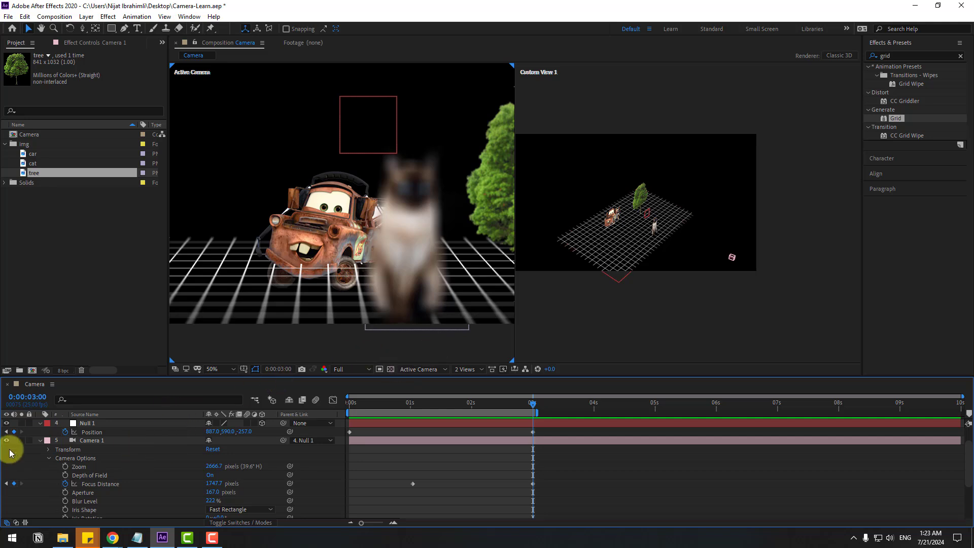
- Collapse Null 1 and Camera 1, return to 0 s, fit the viewer, and select Camera 1
click(40, 423)
click(40, 432)
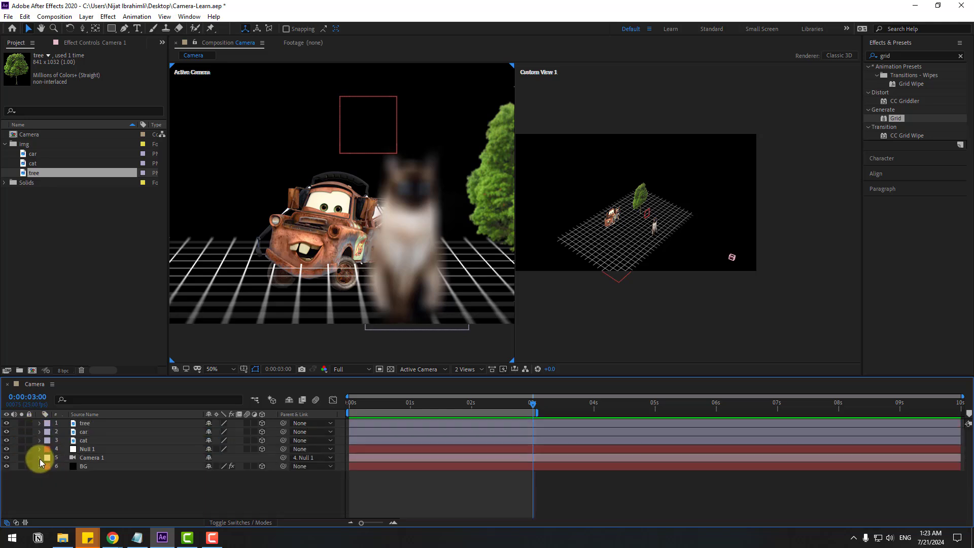
drag(512, 406, 350, 398)
click(217, 369)
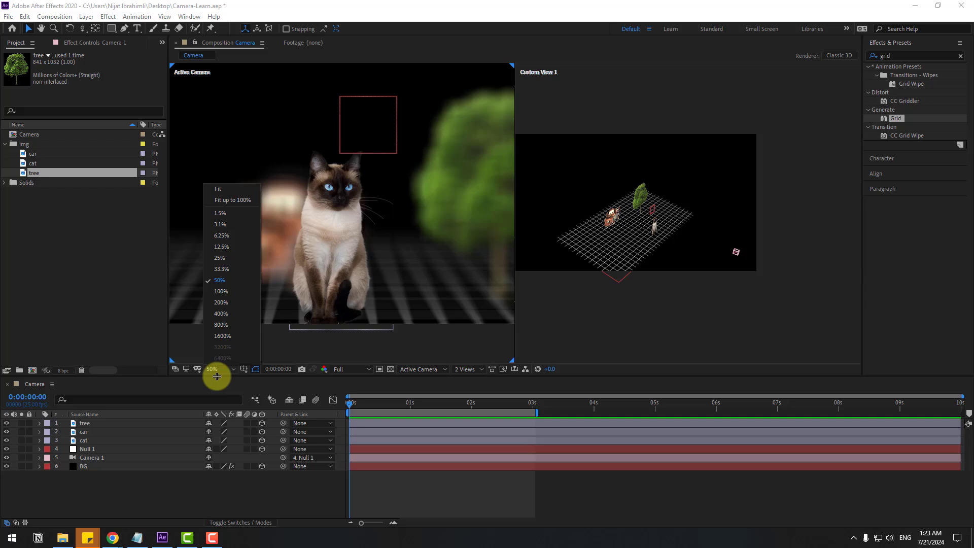
click(254, 202)
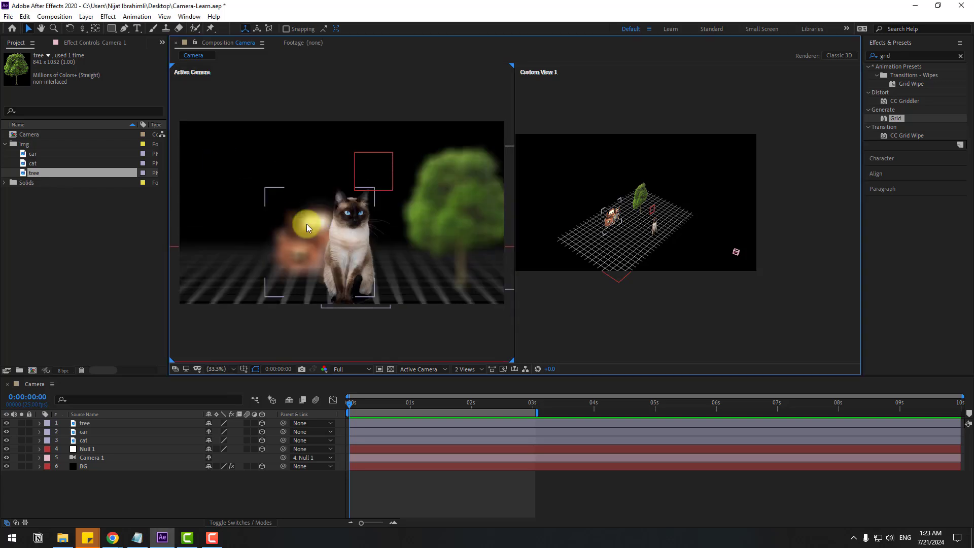
click(89, 460)
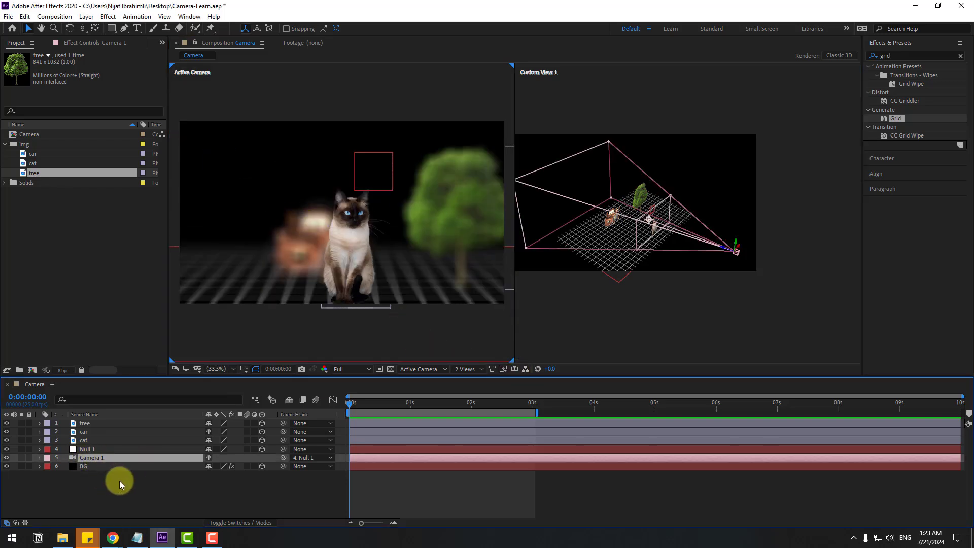
- Duplicate Camera 1 as Camera 2, remove its Focus Distance keyframes, and set its parent to None
key(ctrl+d)
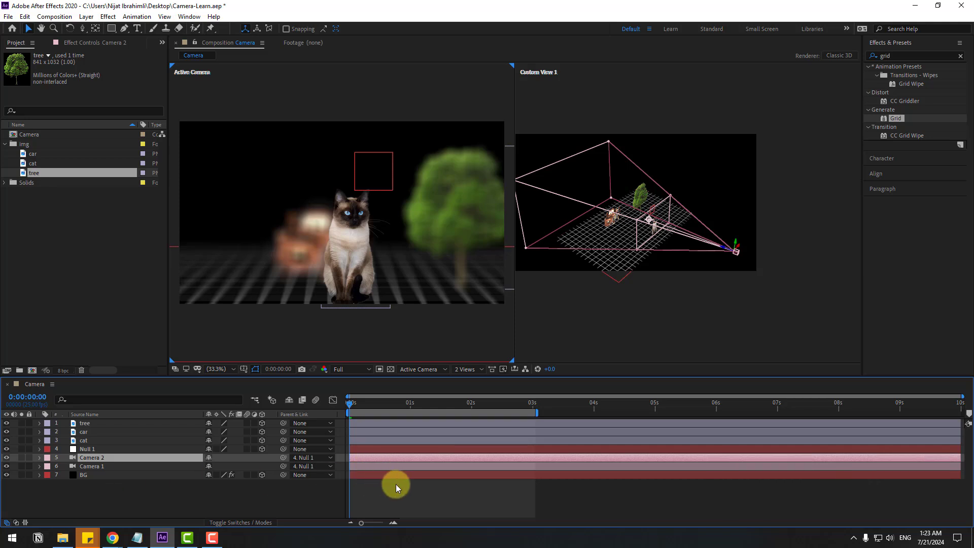
key(u)
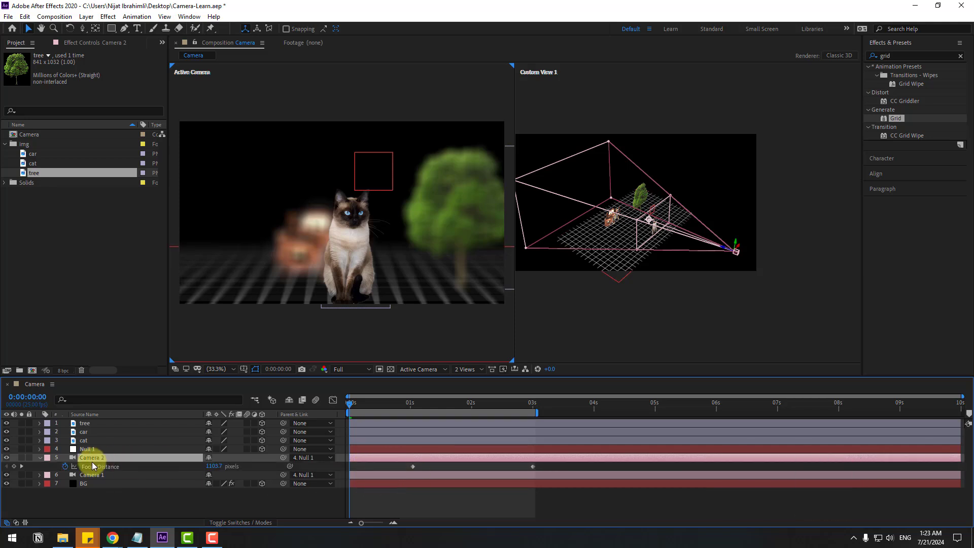
click(65, 466)
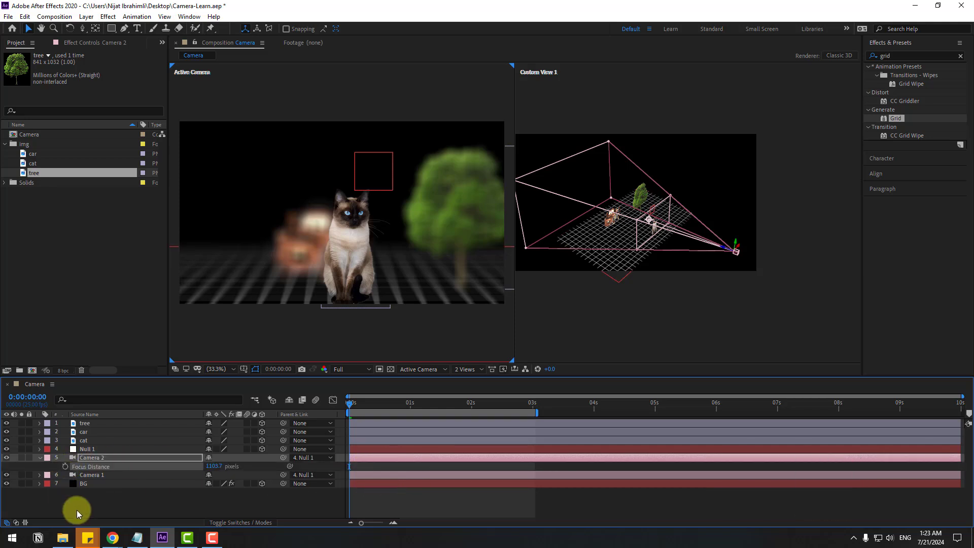
click(299, 458)
click(318, 363)
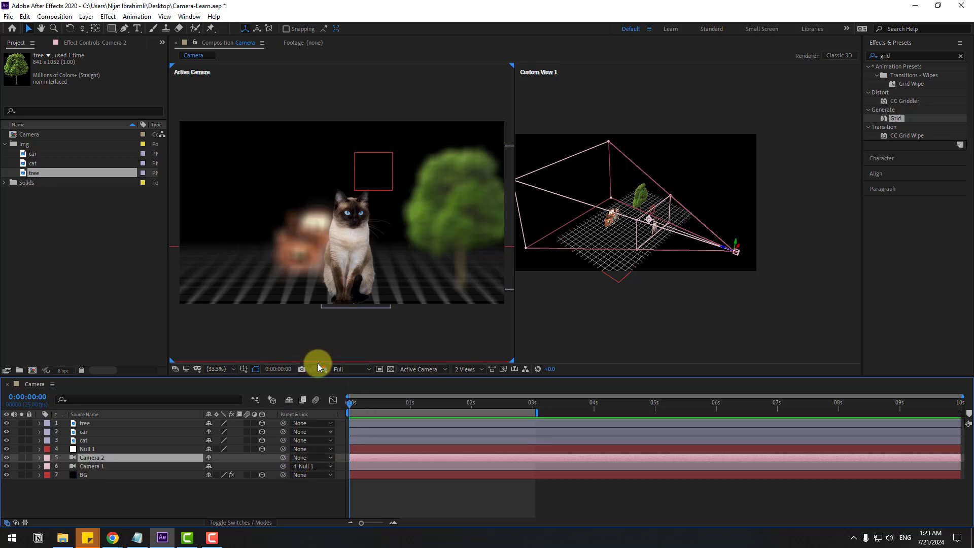
- Dolly Camera 2 closer with the camera tools to frame the car and tree
key(c)
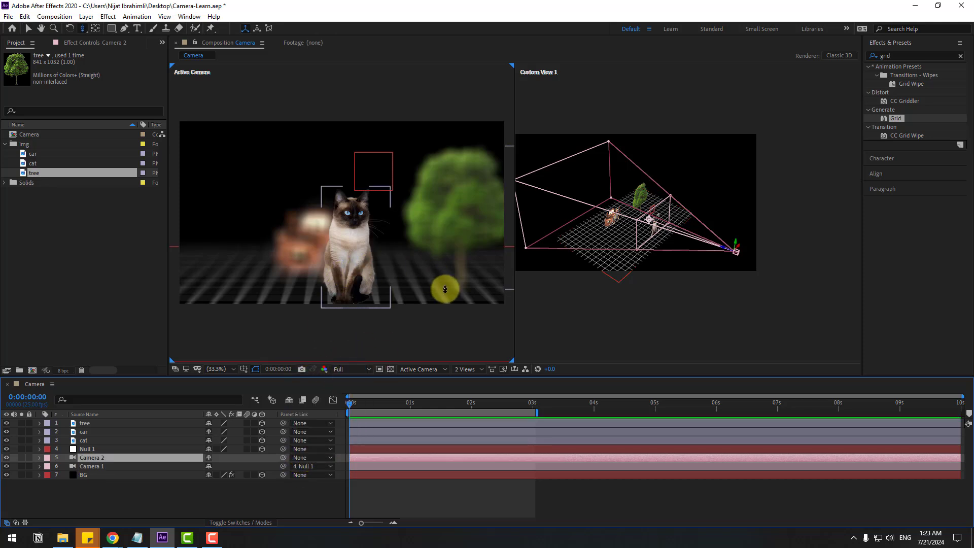
drag(449, 253, 426, 203)
key(c)
key(c)
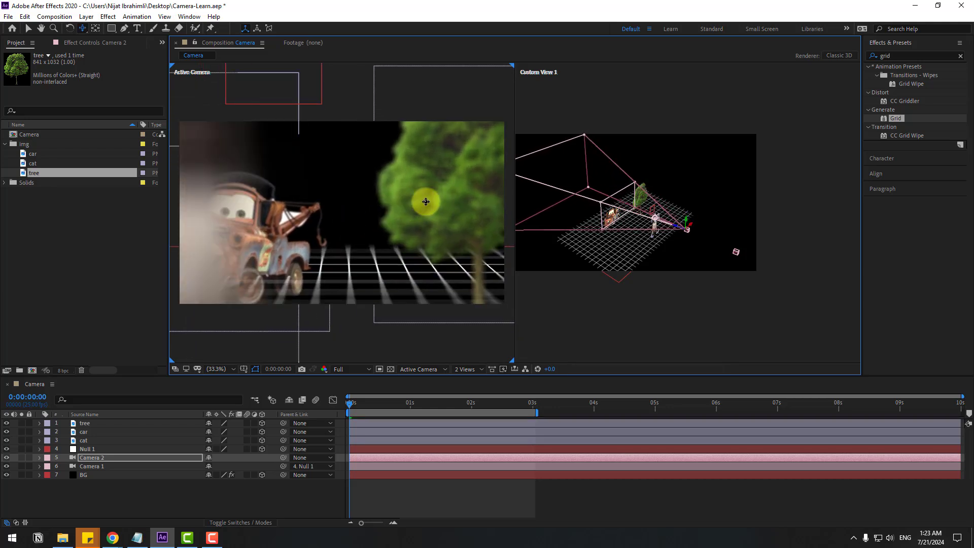
key(v)
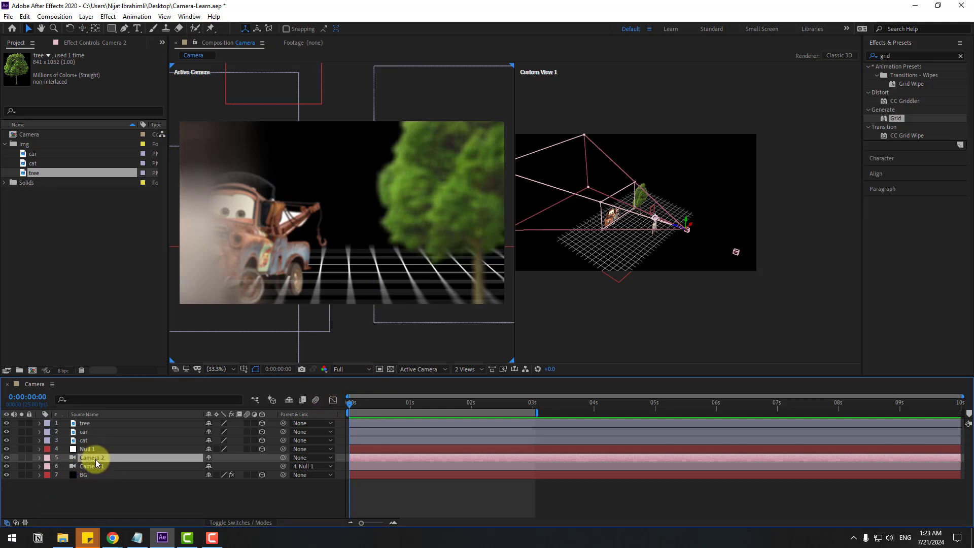
- Create an orbit null (Null 2) for Camera 2 and centre its anchor point
right_click(96, 463)
mouse_move(164, 396)
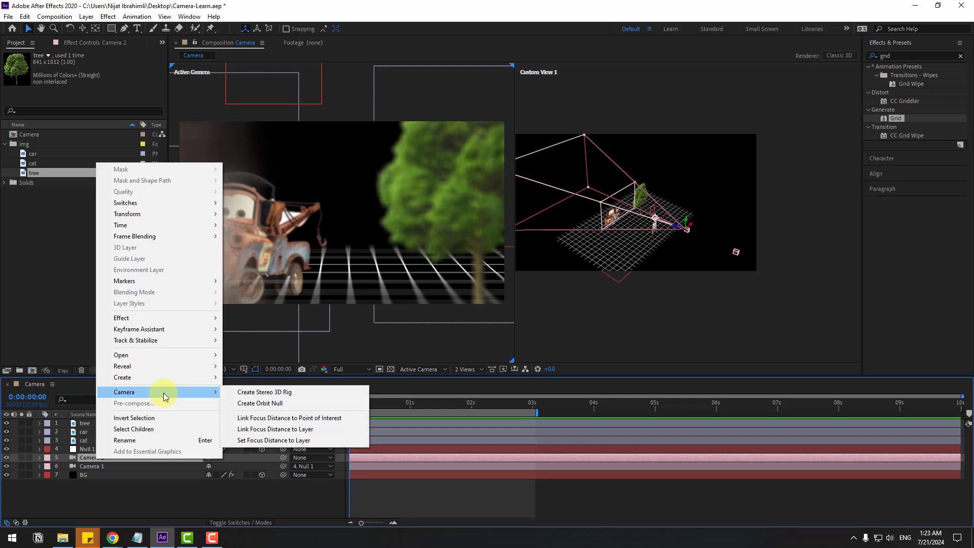
click(259, 403)
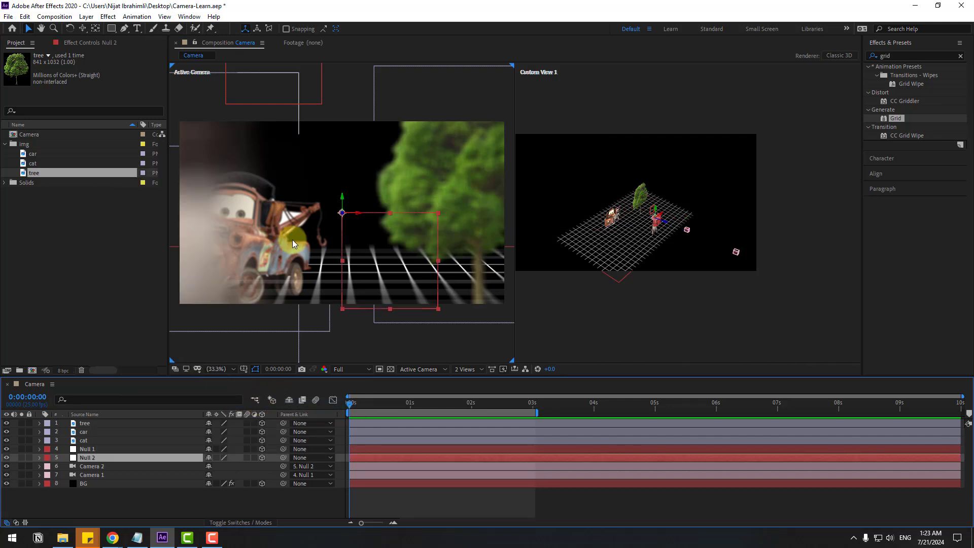
click(96, 29)
key(ctrl+alt+Home)
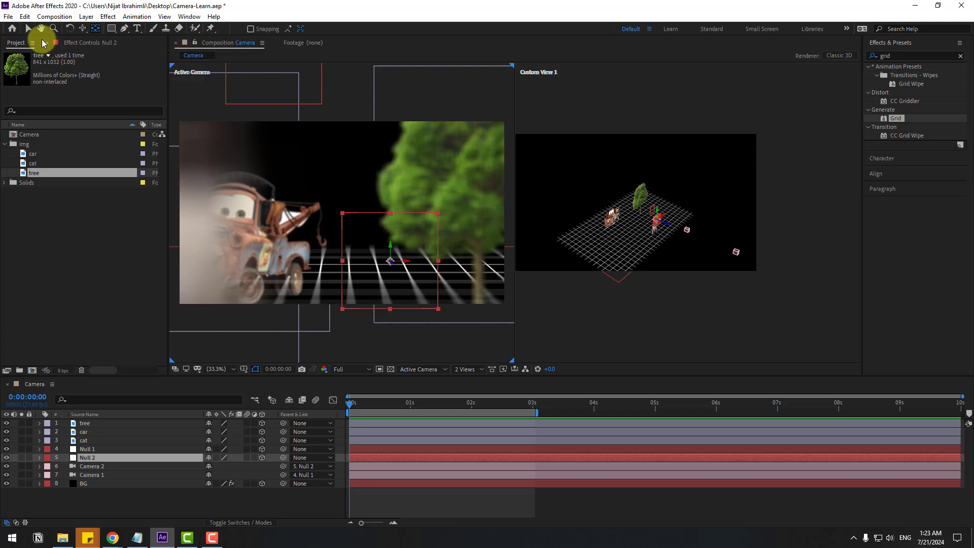
click(91, 457)
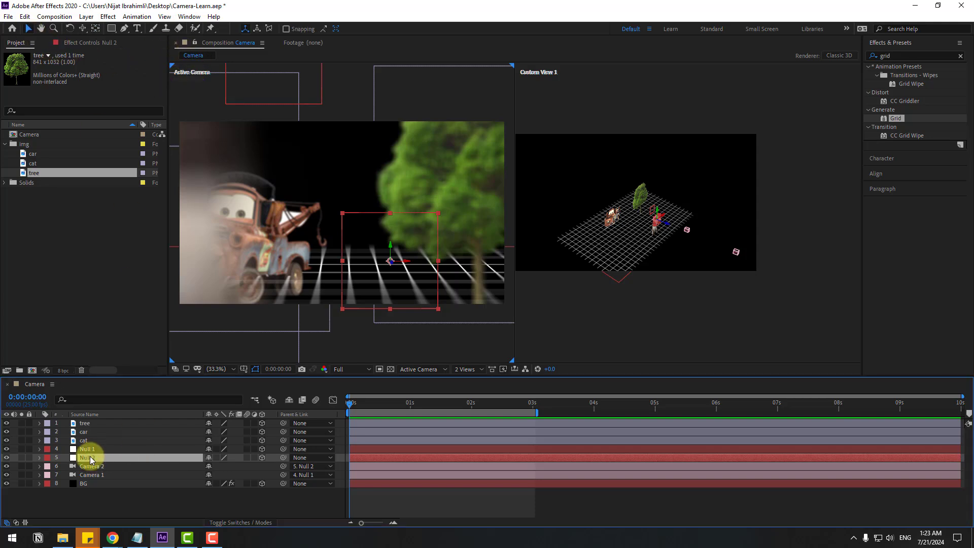
- Keyframe Null 2's Position with a larger X value at 3 s, then return to the start
key(p)
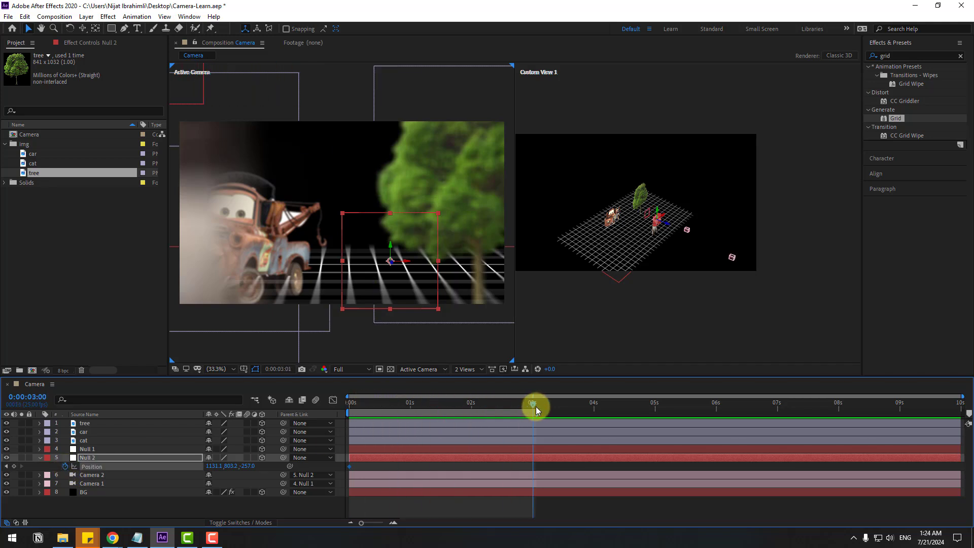
drag(213, 469, 311, 463)
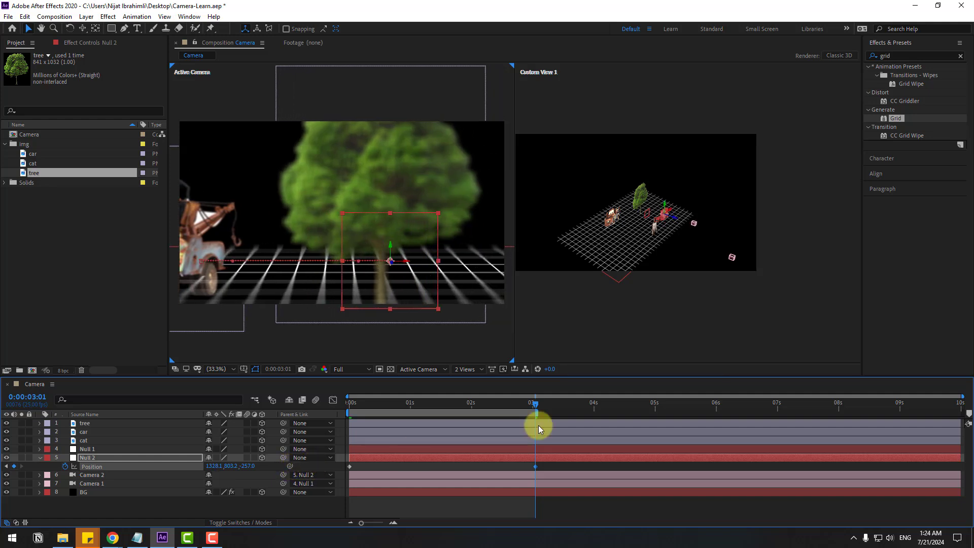
drag(536, 404, 427, 403)
drag(369, 409, 333, 416)
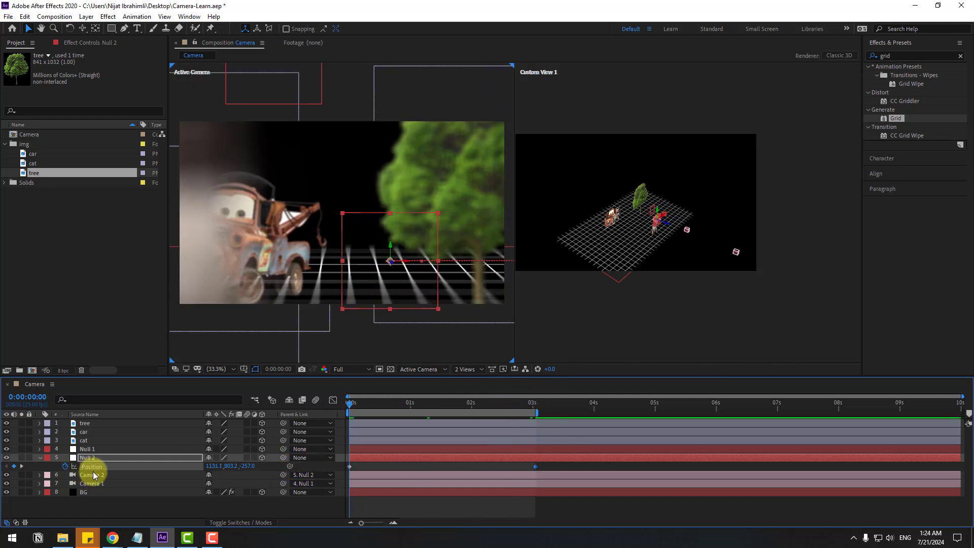
click(94, 475)
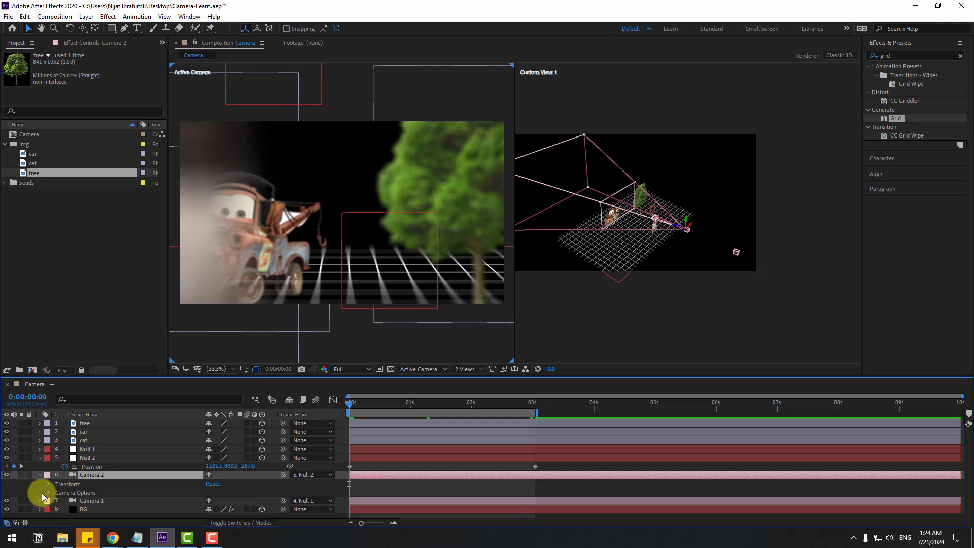
- Keyframe Camera 2's Focus Distance at the start and at 1:17 to create a rack focus
click(49, 492)
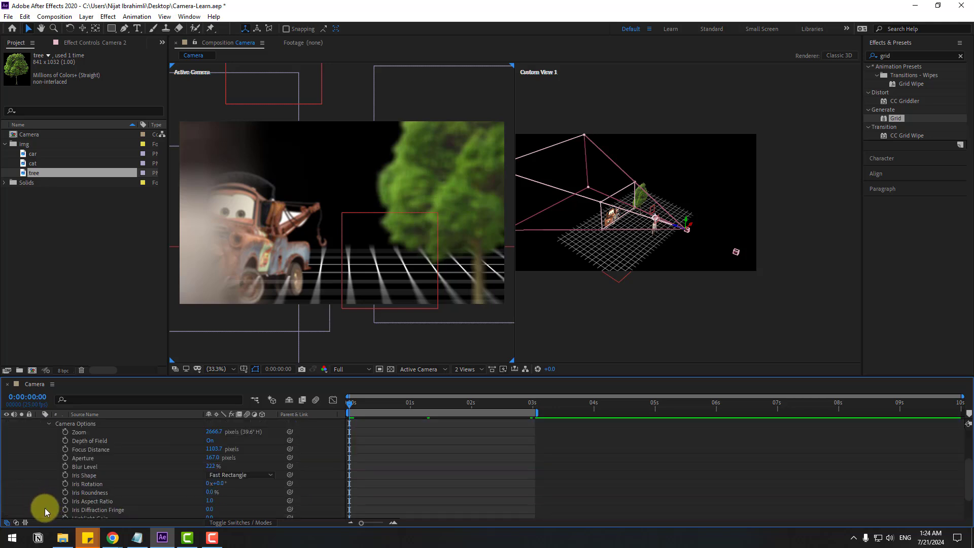
click(65, 450)
scroll(504, 457, up, 3)
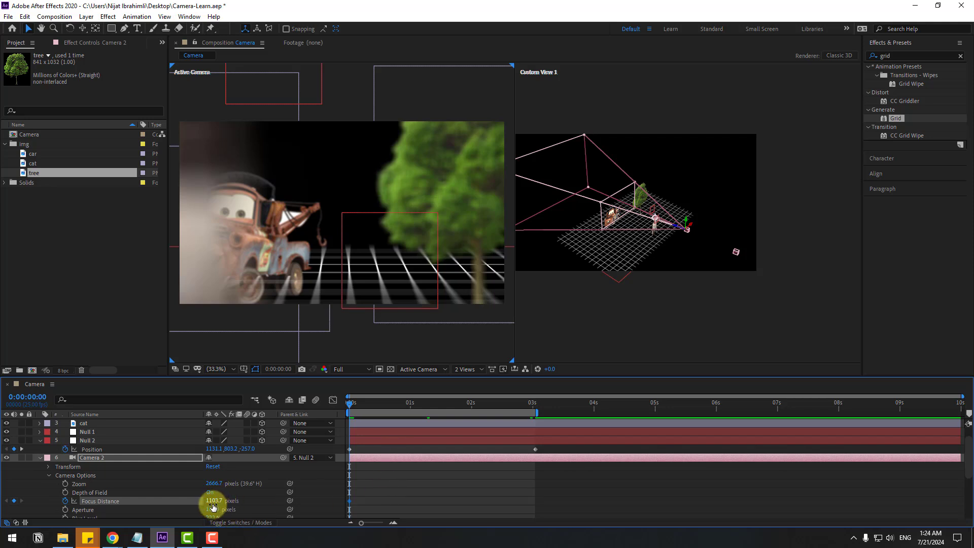
drag(376, 416, 452, 406)
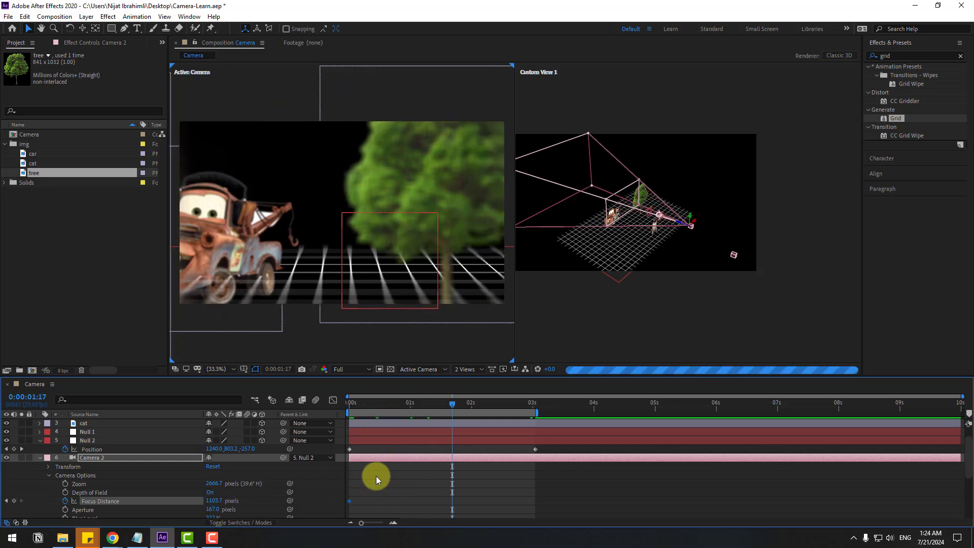
click(362, 501)
click(219, 502)
drag(222, 501, 107, 496)
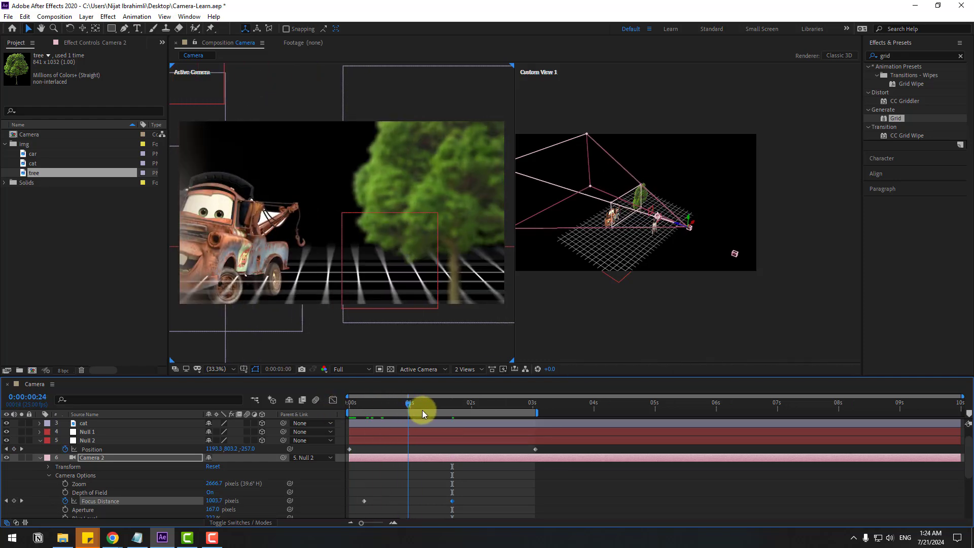
- Move Null 2 and Camera 2 above Null 1, starting around 1 s later
click(40, 461)
click(57, 466)
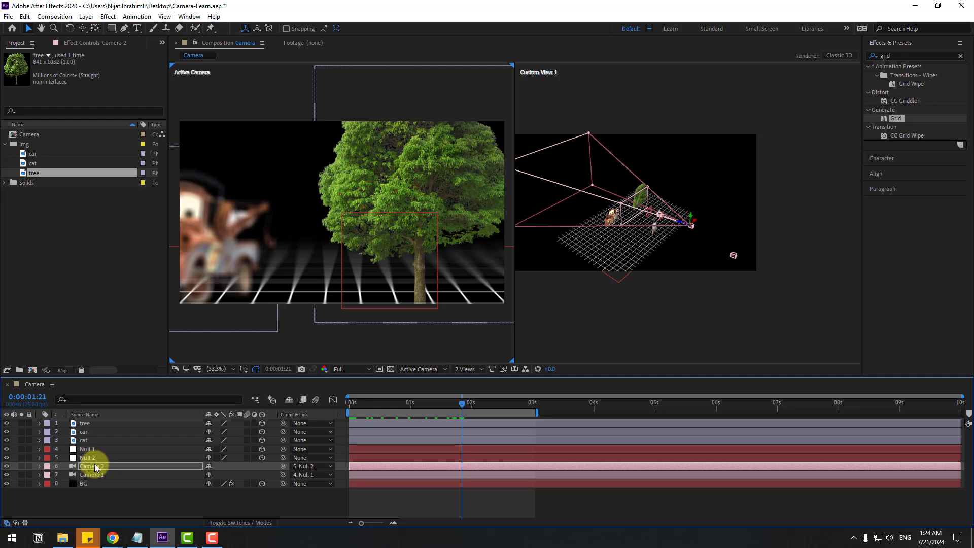
ctrl+click(90, 459)
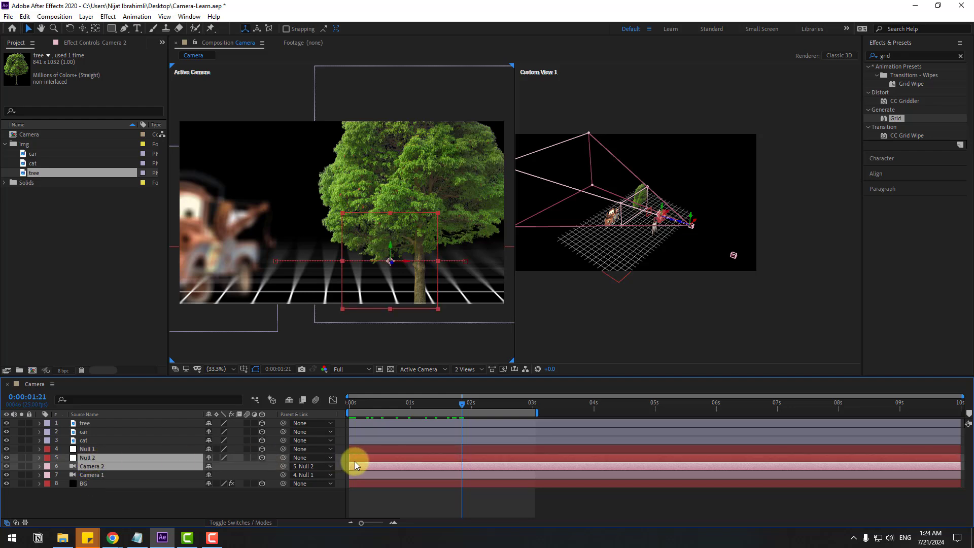
drag(355, 458, 426, 458)
drag(116, 463, 87, 446)
drag(355, 409, 479, 415)
- Shift Null 2 and Camera 2 to start at 3 s and scrub to check the switch
click(378, 415)
drag(432, 451, 474, 448)
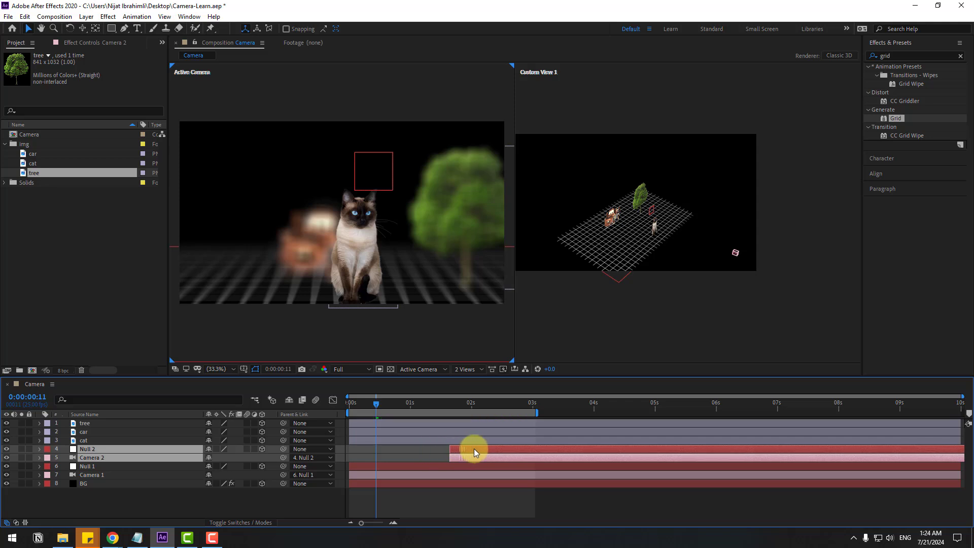
drag(409, 406, 475, 406)
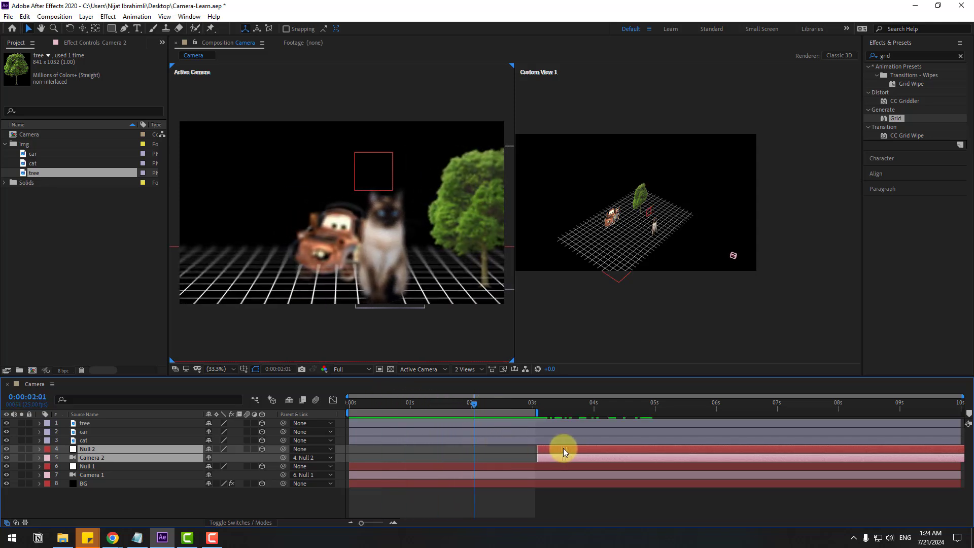
drag(490, 404, 710, 417)
- End the work area at 5:22 and trim the composition to it
key(n)
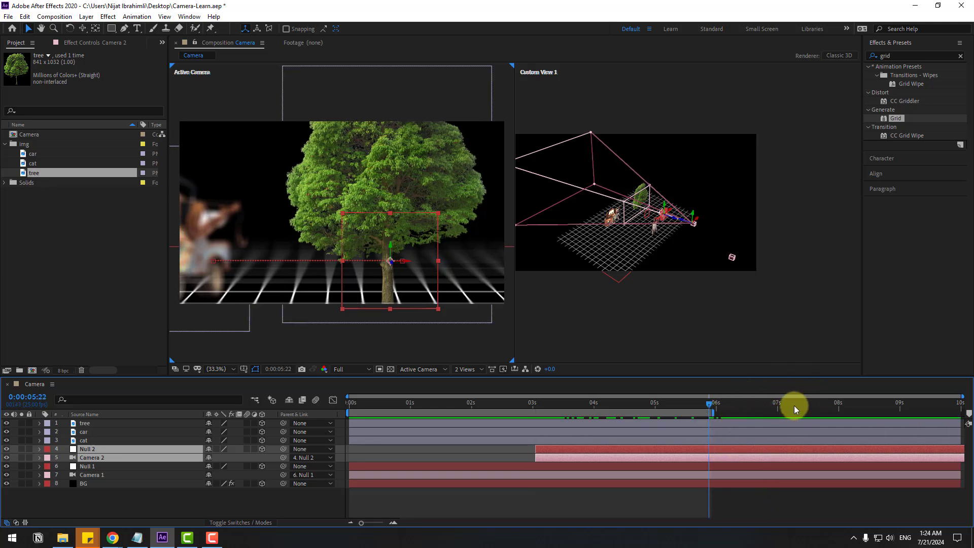
right_click(675, 413)
click(700, 444)
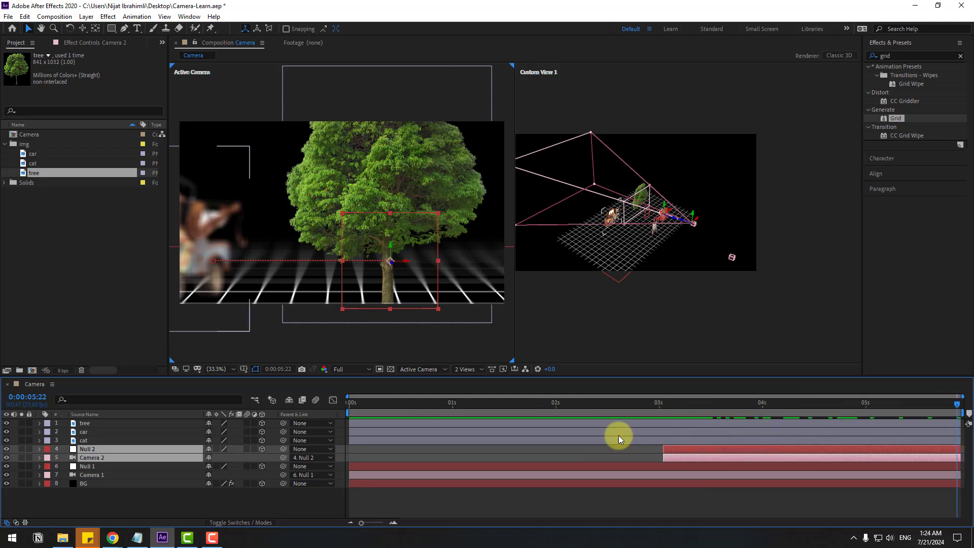
- View through the Active Camera and preview both shots from the first frame
click(419, 371)
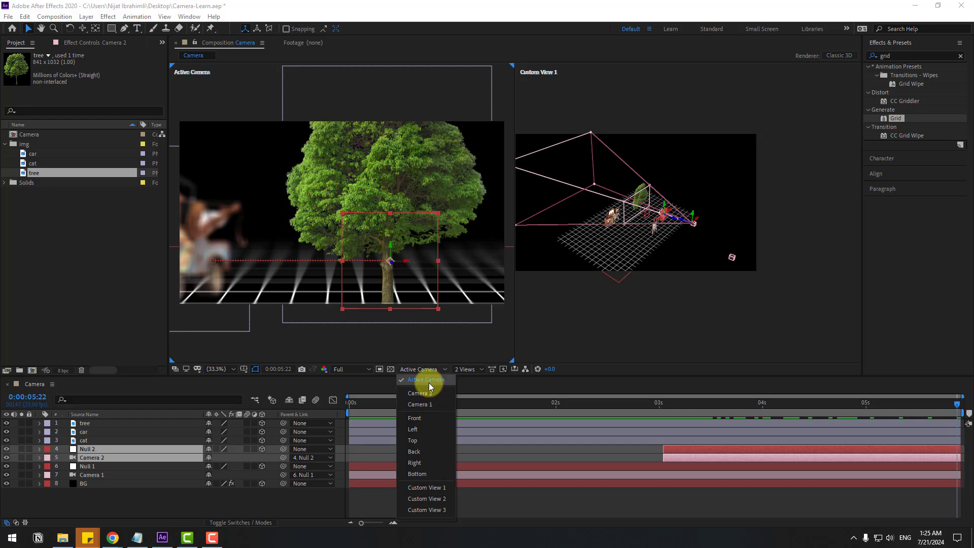
click(514, 403)
click(440, 403)
drag(387, 410, 308, 420)
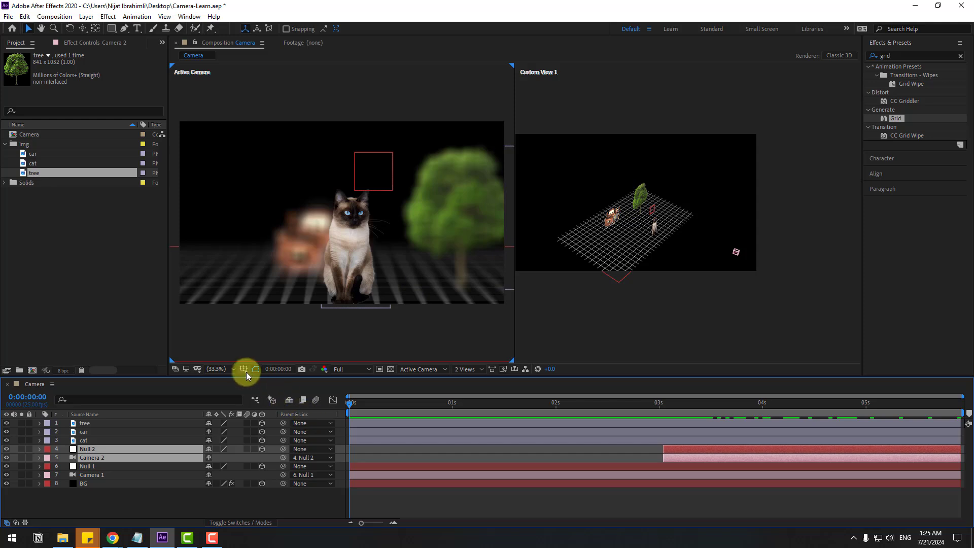
key(space)
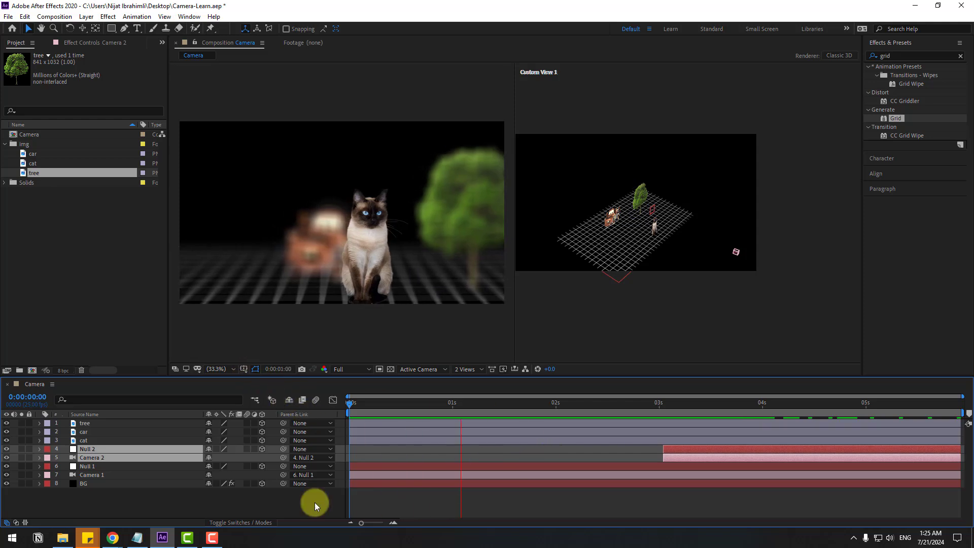
click(149, 507)
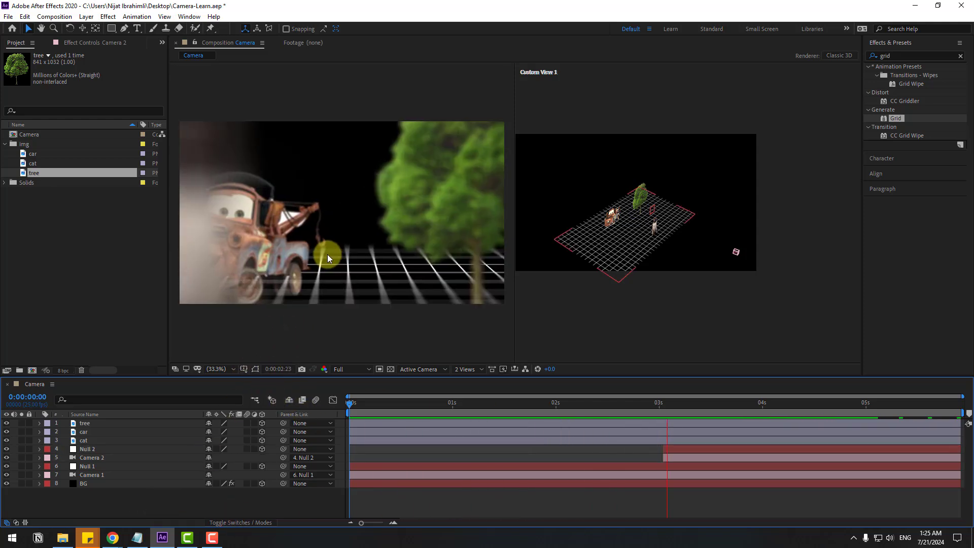